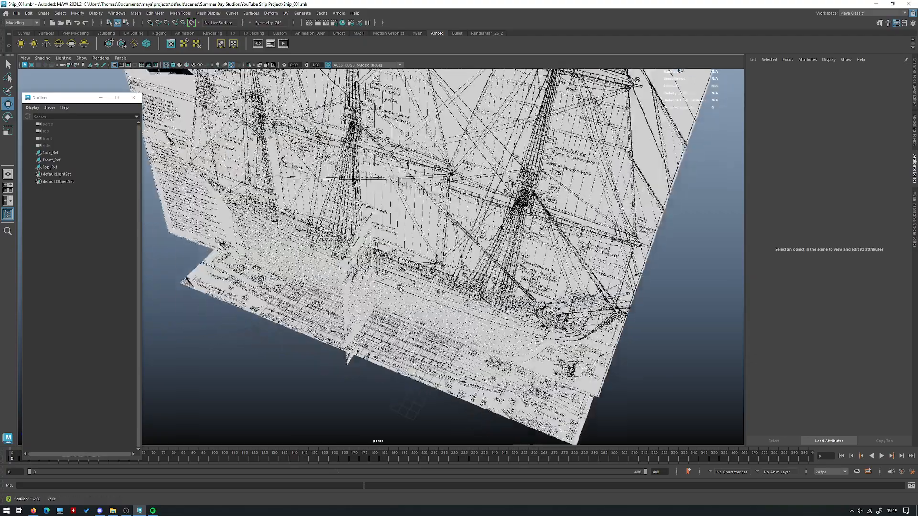
# - Examine how the side, front and top blueprint planes of the ship line up from several angles
pyautogui.press('[')
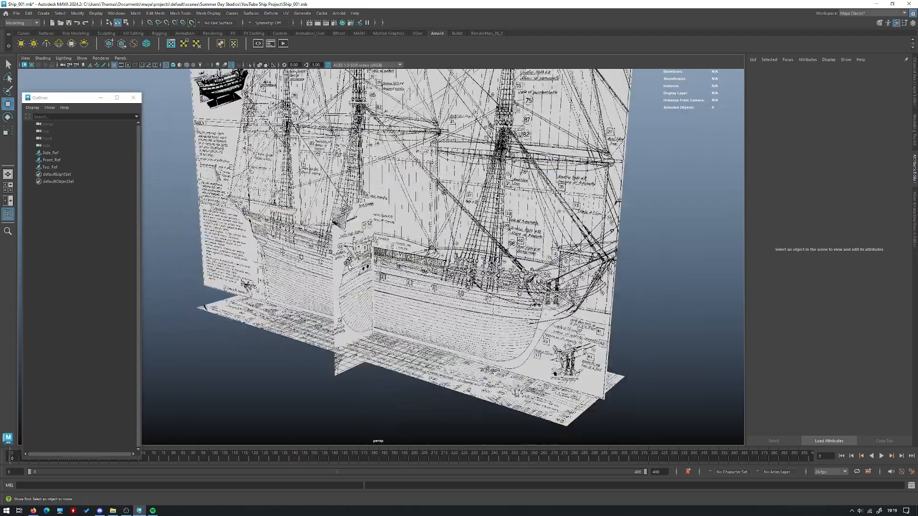
pyautogui.press('[')
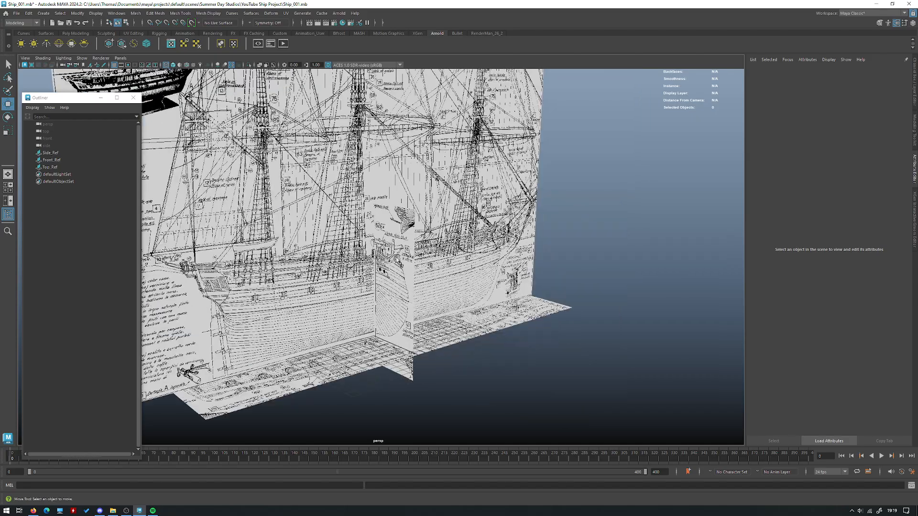
pyautogui.keyDown('alt'); pyautogui.moveTo(419, 284); pyautogui.dragTo(374, 269); pyautogui.keyUp('alt')
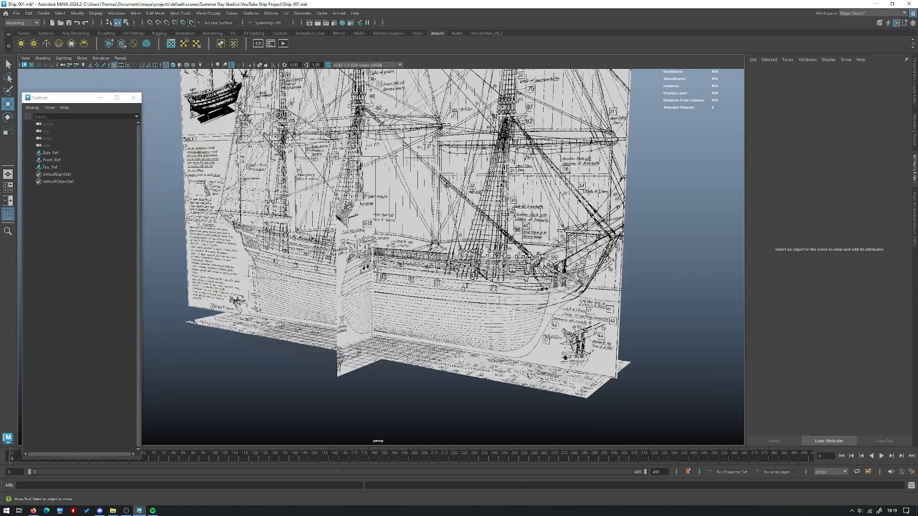
pyautogui.press('[')
pyautogui.press('[')
pyautogui.press('[')
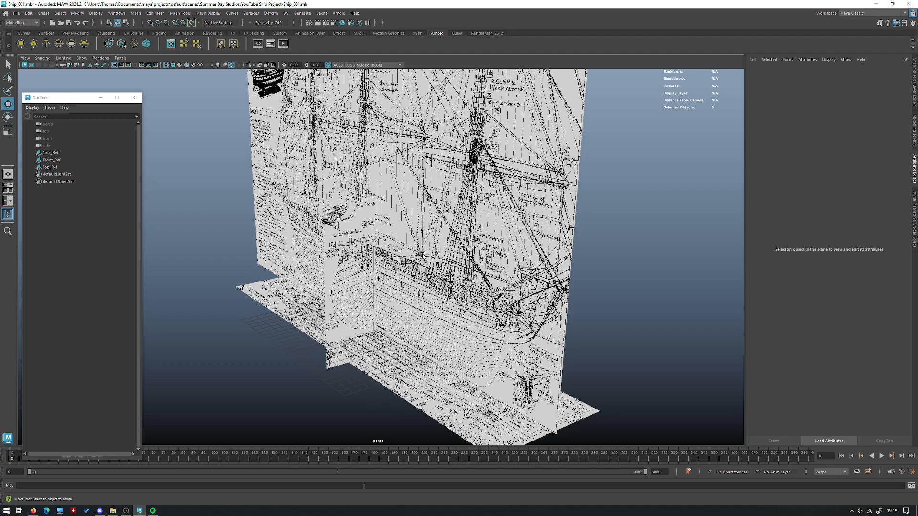
pyautogui.keyDown('alt'); pyautogui.moveTo(419, 257); pyautogui.dragTo(444, 234); pyautogui.keyUp('alt')
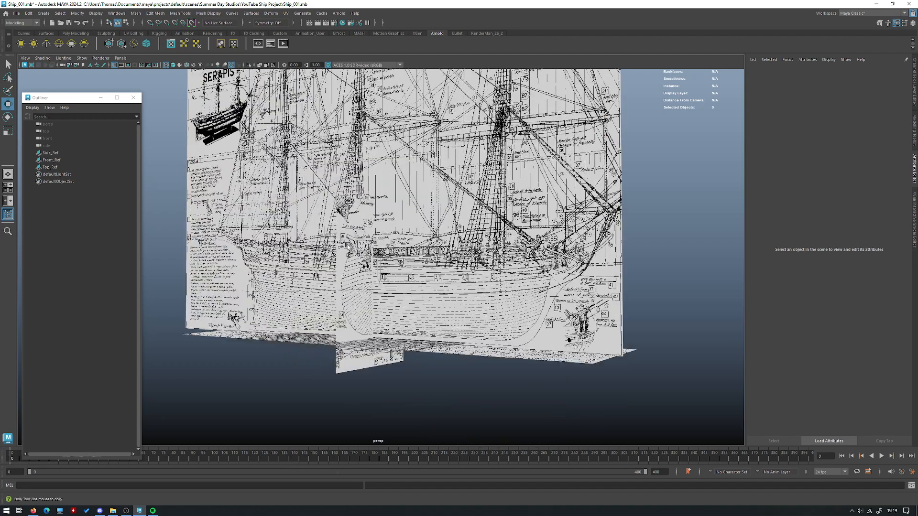
pyautogui.keyDown('alt'); pyautogui.moveTo(445, 234); pyautogui.dragTo(367, 304, button='right'); pyautogui.keyUp('alt')
pyautogui.keyDown('alt'); pyautogui.moveTo(392, 248); pyautogui.dragTo(379, 254); pyautogui.keyUp('alt')
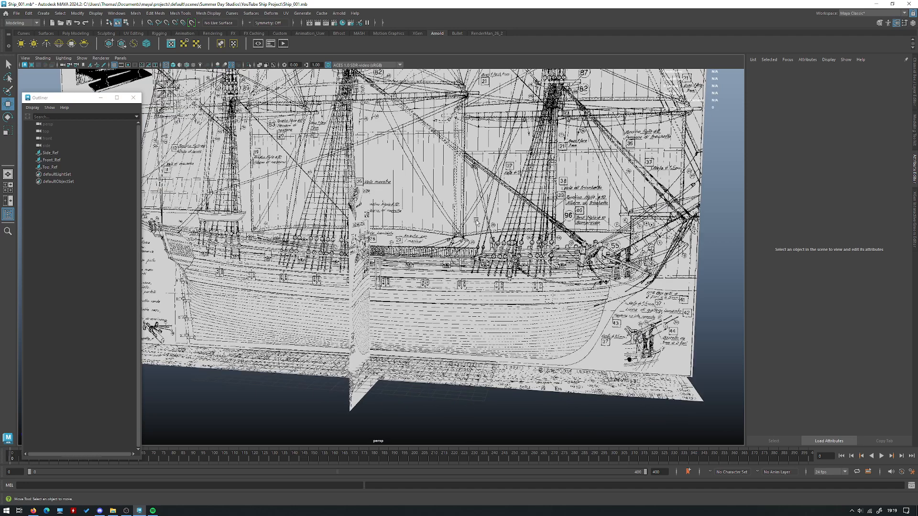
pyautogui.keyDown('alt'); pyautogui.moveTo(422, 276); pyautogui.dragTo(432, 272, button='right'); pyautogui.keyUp('alt')
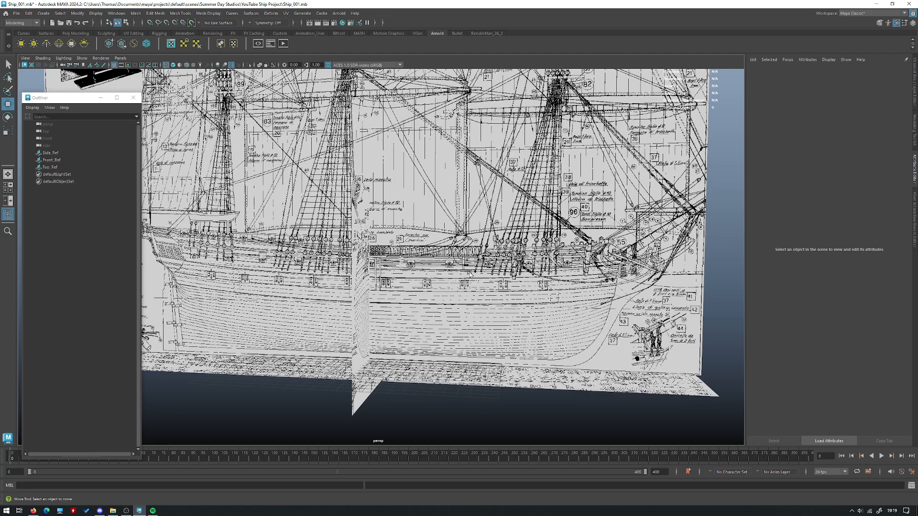
pyautogui.keyDown('alt'); pyautogui.moveTo(521, 221); pyautogui.dragTo(357, 355); pyautogui.keyUp('alt')
pyautogui.moveTo(341, 257)
pyautogui.keyDown('alt'); pyautogui.mouseDown()
pyautogui.moveTo(302, 307)
pyautogui.moveTo(331, 264)
pyautogui.mouseUp(); pyautogui.keyUp('alt')
pyautogui.keyDown('alt'); pyautogui.moveTo(349, 304); pyautogui.dragTo(430, 311); pyautogui.keyUp('alt')
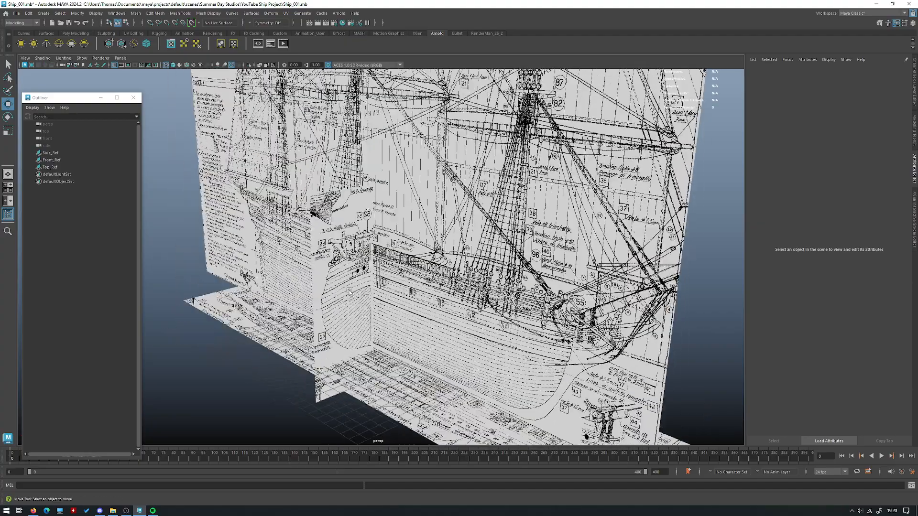
# - Inspect the gunports and hull lines up close where the front blueprint crosses the side blueprint
pyautogui.scroll(5, 451, 316)
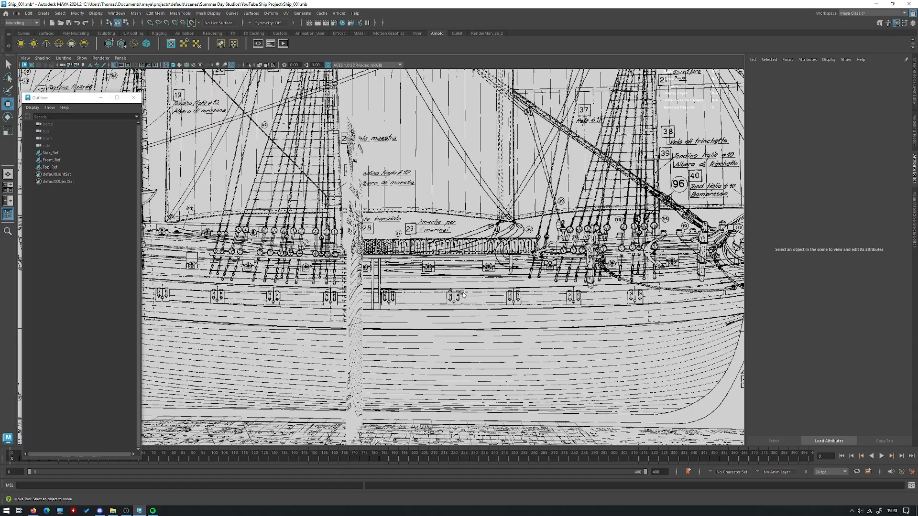
pyautogui.scroll(-2, 451, 301)
pyautogui.keyDown('alt'); pyautogui.moveTo(449, 298); pyautogui.dragTo(403, 303); pyautogui.keyUp('alt')
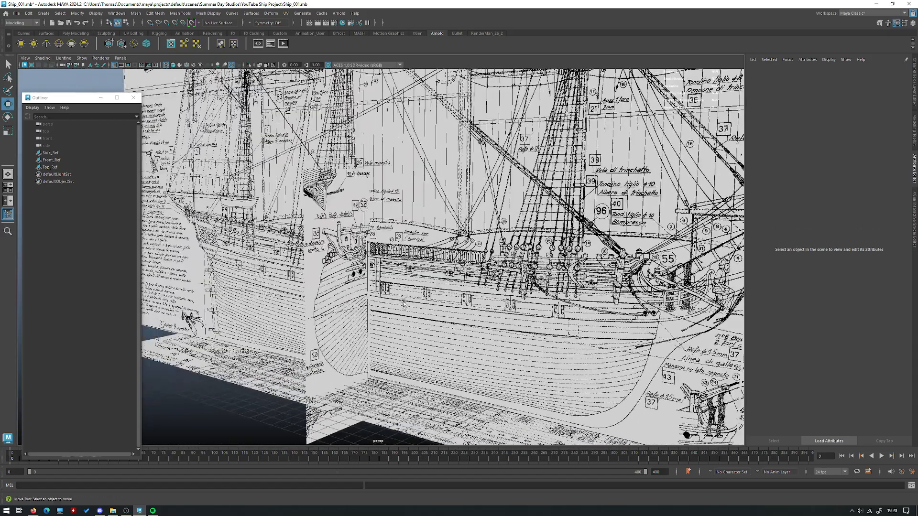
pyautogui.scroll(-3, 403, 301)
pyautogui.scroll(3, 411, 301)
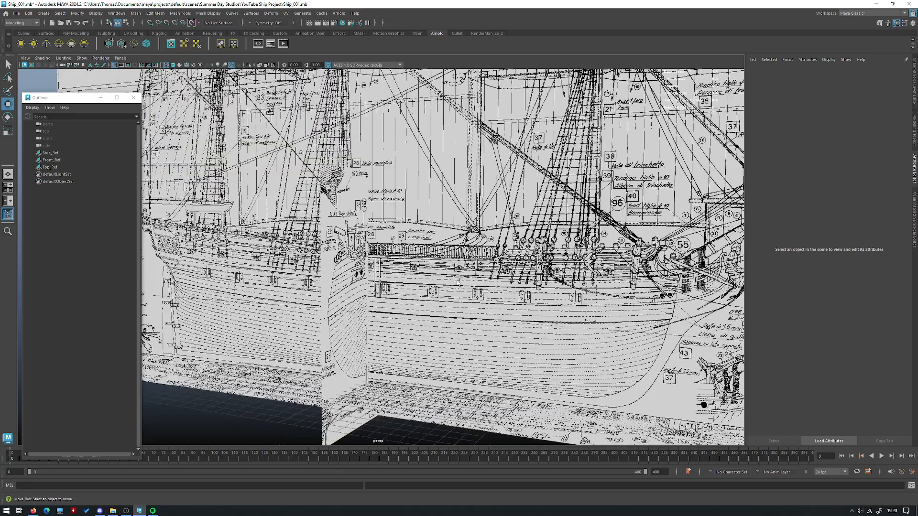
pyautogui.keyDown('alt'); pyautogui.moveTo(434, 300); pyautogui.dragTo(441, 295); pyautogui.keyUp('alt')
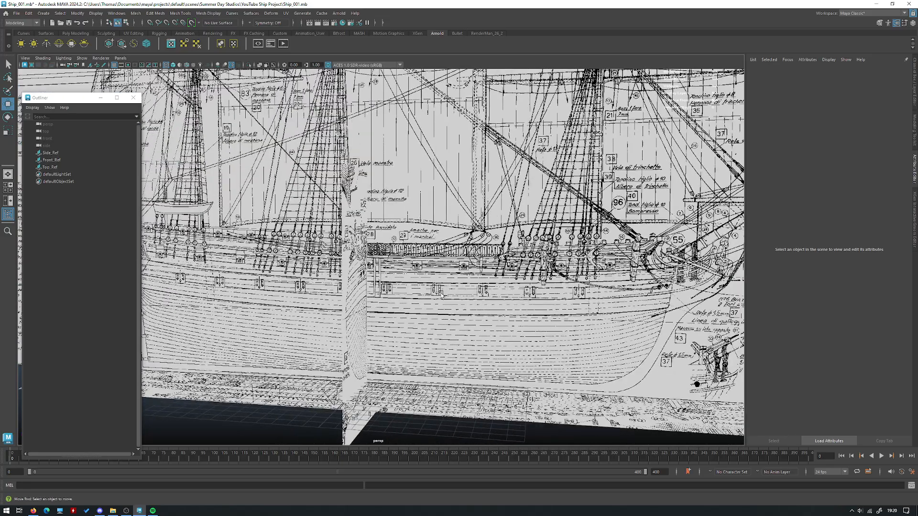
pyautogui.scroll(2, 430, 274)
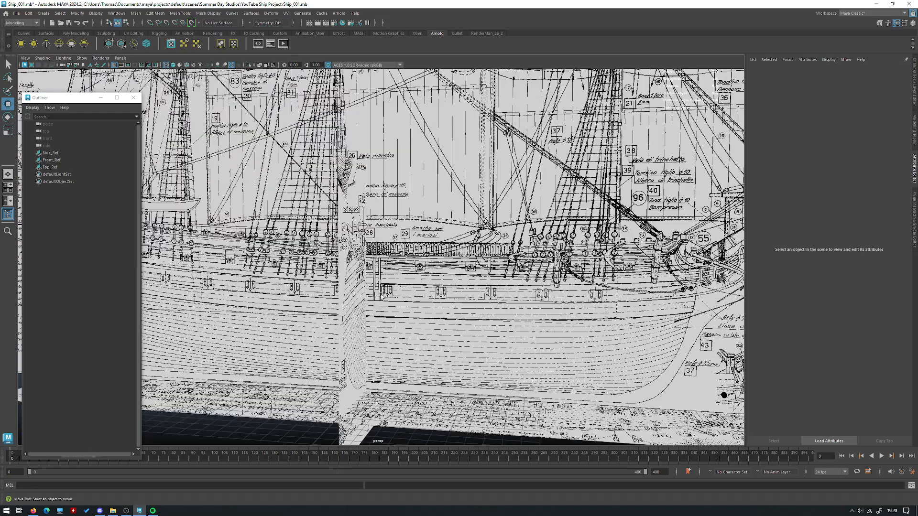
pyautogui.keyDown('alt'); pyautogui.moveTo(432, 283); pyautogui.dragTo(434, 289); pyautogui.keyUp('alt')
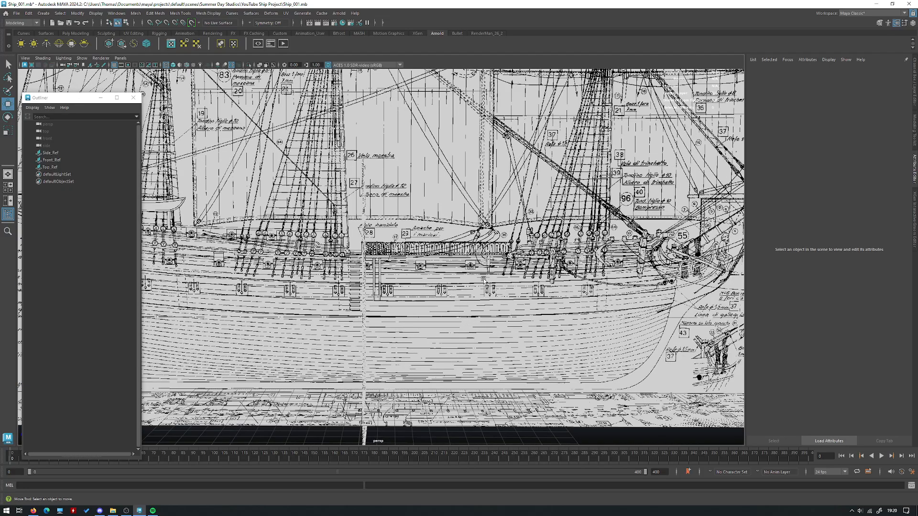
pyautogui.keyDown('alt'); pyautogui.moveTo(485, 268); pyautogui.dragTo(404, 279); pyautogui.keyUp('alt')
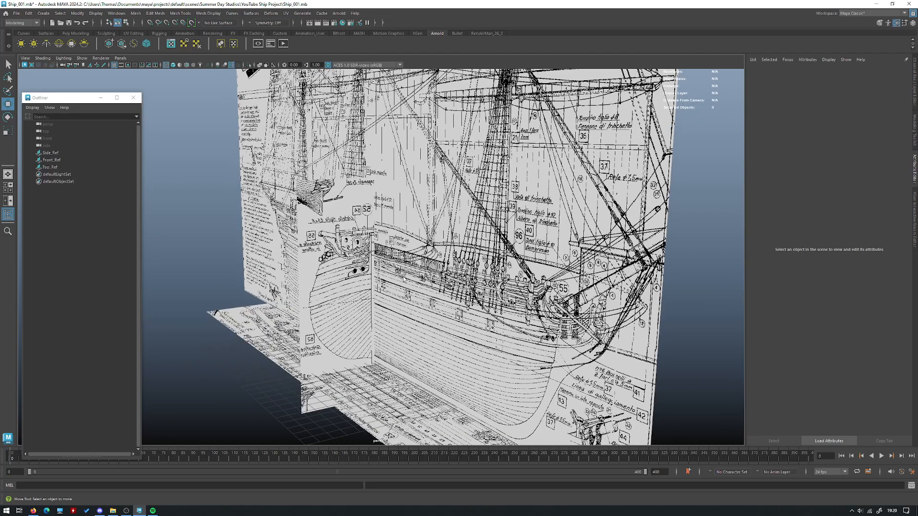
pyautogui.scroll(5, 403, 277)
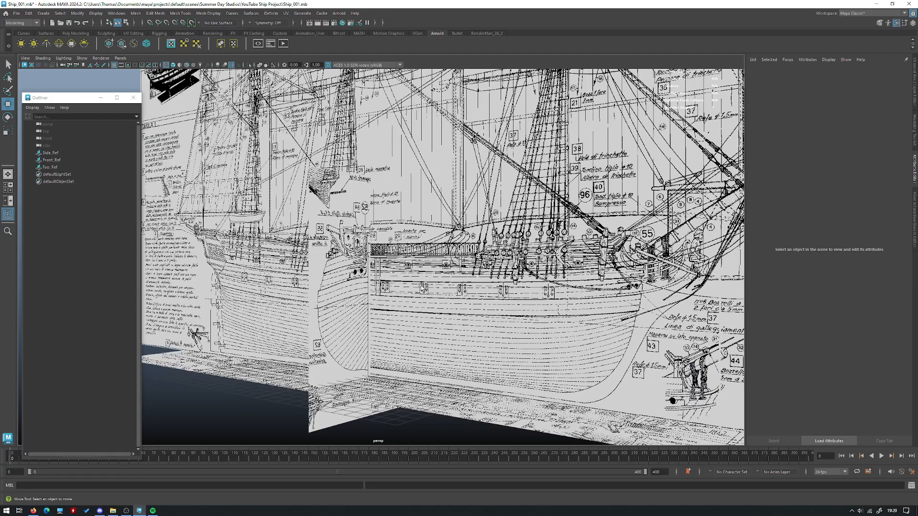
pyautogui.keyDown('alt'); pyautogui.moveTo(406, 265); pyautogui.dragTo(388, 302); pyautogui.keyUp('alt')
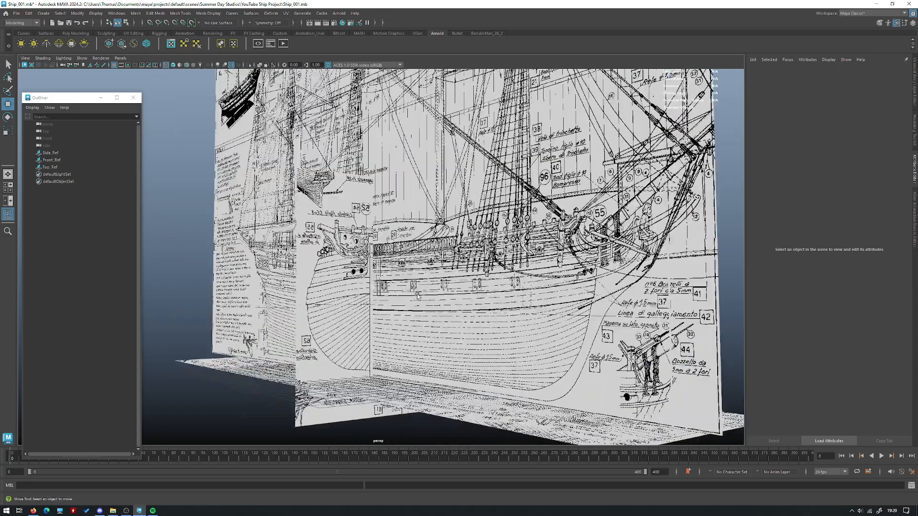
# - Select the front blueprint plane and slide it toward the bow and back to compare it with the side view
pyautogui.click(353, 305)
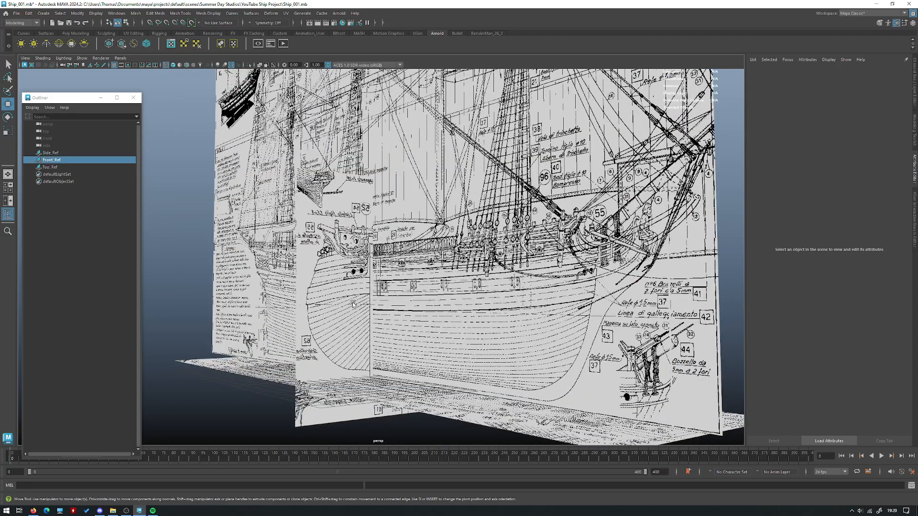
pyautogui.scroll(3, 342, 299)
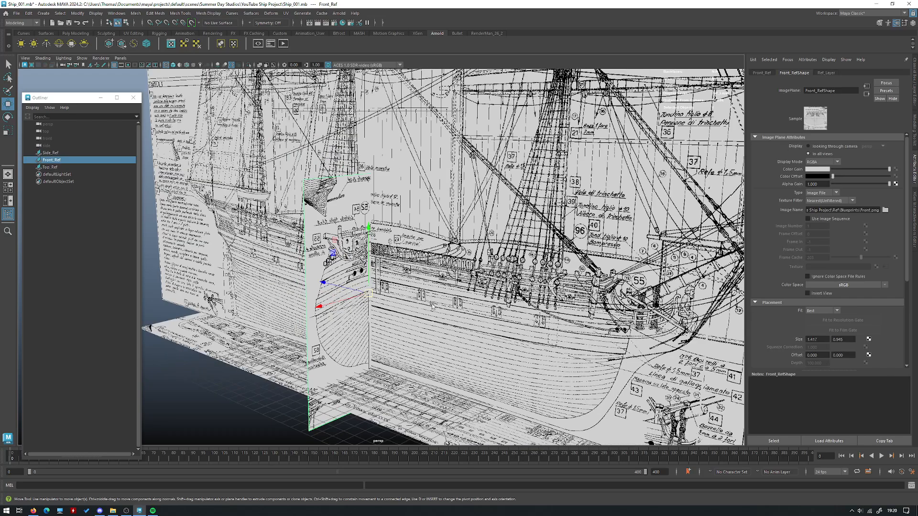
pyautogui.keyDown('alt'); pyautogui.moveTo(432, 306); pyautogui.dragTo(523, 331); pyautogui.keyUp('alt')
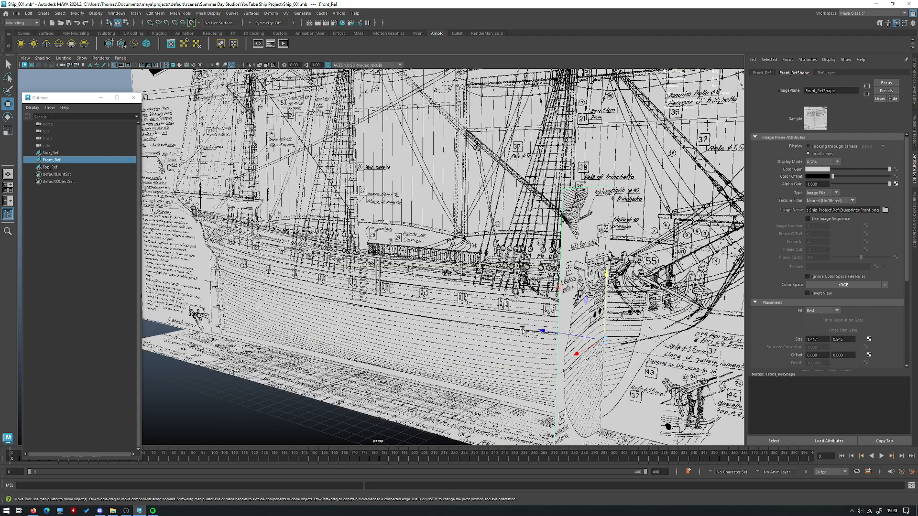
pyautogui.keyDown('alt'); pyautogui.moveTo(584, 336); pyautogui.dragTo(418, 299); pyautogui.keyUp('alt')
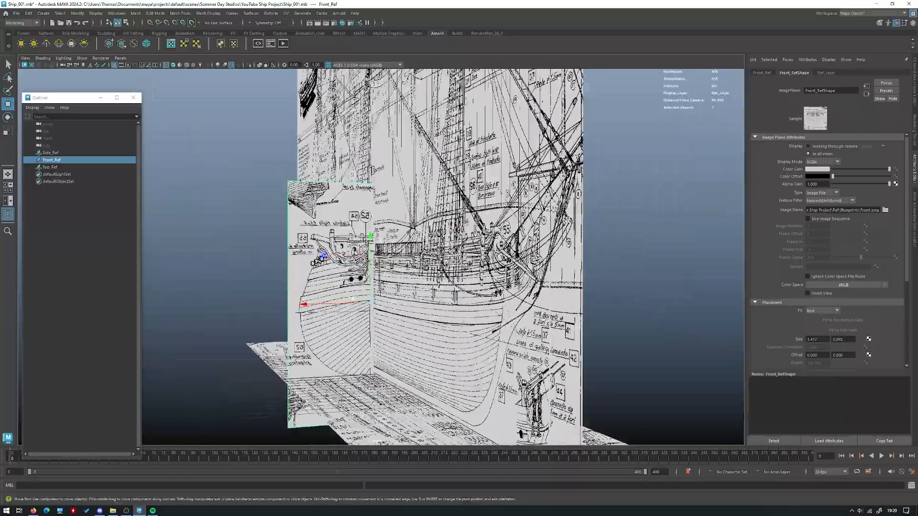
# - Raise the front blueprint plane slightly to match its hull lines to the side blueprint
pyautogui.keyDown('alt'); pyautogui.moveTo(369, 269); pyautogui.dragTo(485, 276, button='right'); pyautogui.keyUp('alt')
pyautogui.scroll(5, 484, 276)
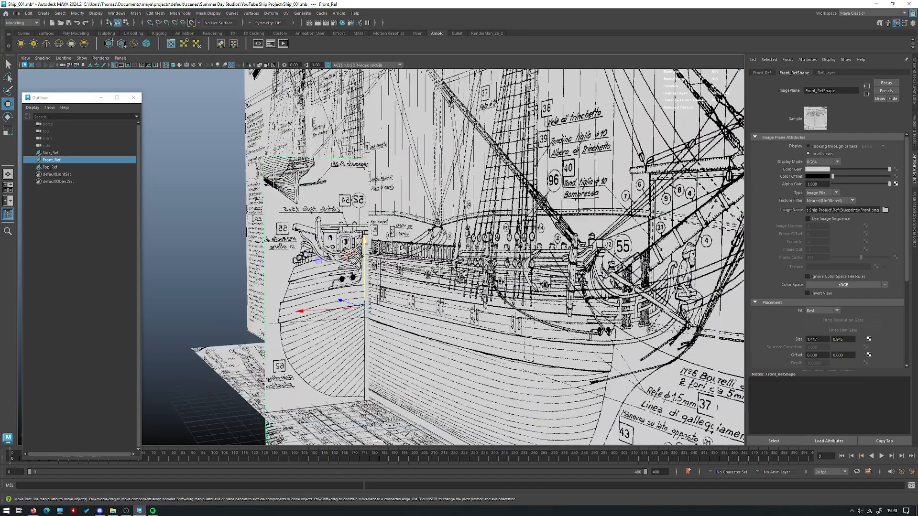
pyautogui.scroll(-3, 397, 289)
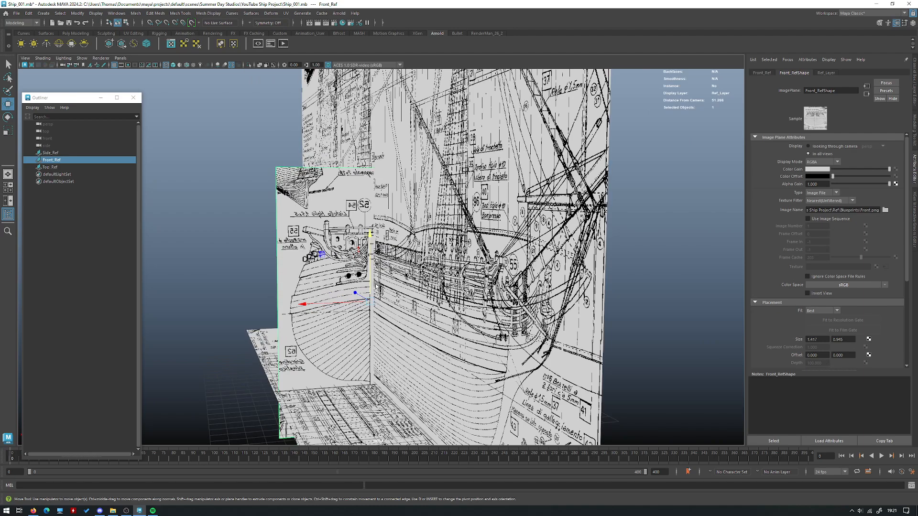
pyautogui.keyDown('alt'); pyautogui.moveTo(408, 287); pyautogui.dragTo(373, 293); pyautogui.keyUp('alt')
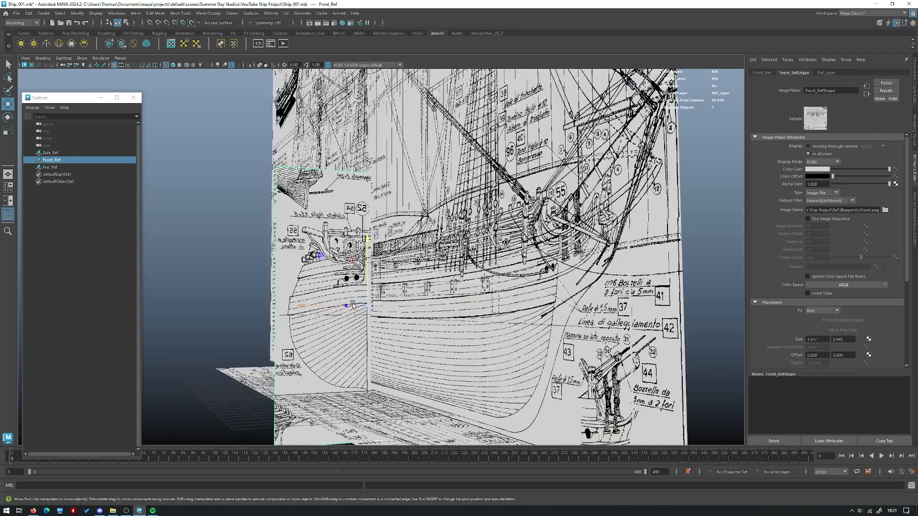
pyautogui.scroll(2, 370, 280)
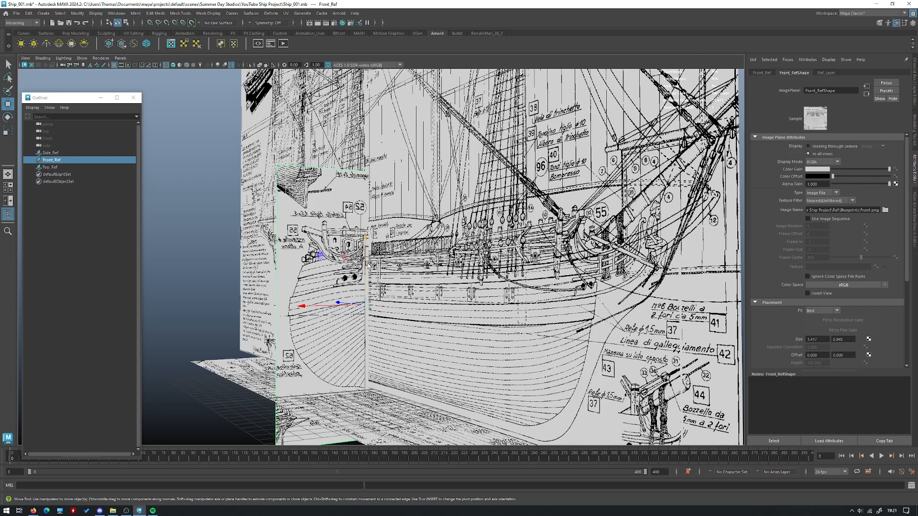
pyautogui.moveTo(368, 265); pyautogui.dragTo(369, 255)
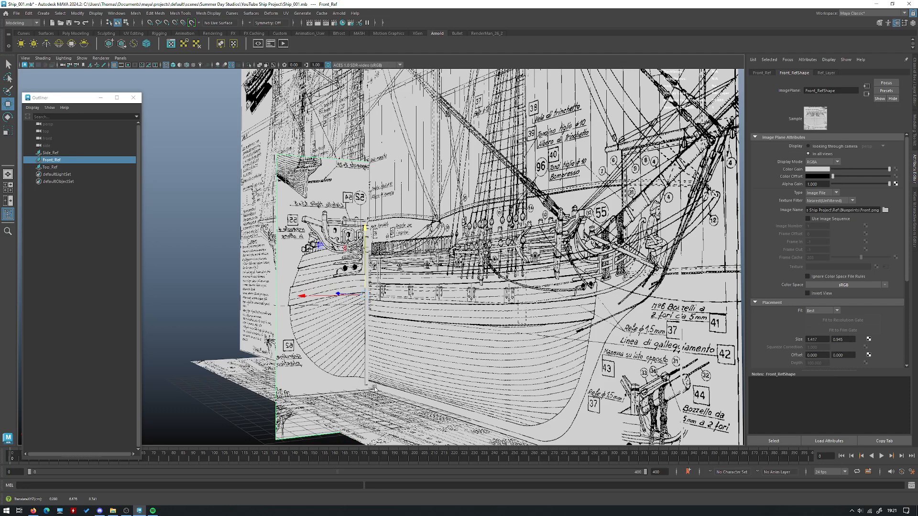
# - Try the front blueprint plane farther forward at the bow, then undo the moves
pyautogui.keyDown('alt'); pyautogui.moveTo(377, 377); pyautogui.dragTo(417, 307); pyautogui.keyUp('alt')
pyautogui.moveTo(342, 288); pyautogui.dragTo(476, 304)
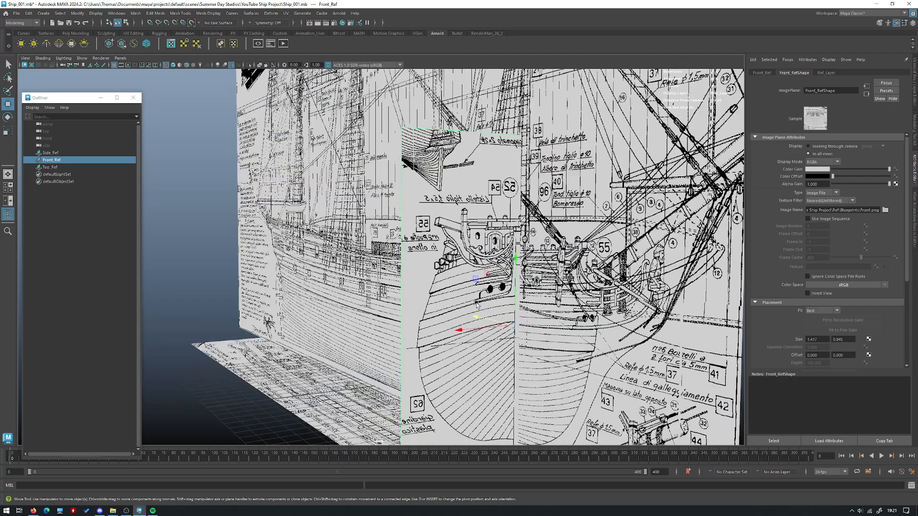
pyautogui.keyDown('alt'); pyautogui.moveTo(481, 311); pyautogui.dragTo(530, 306); pyautogui.keyUp('alt')
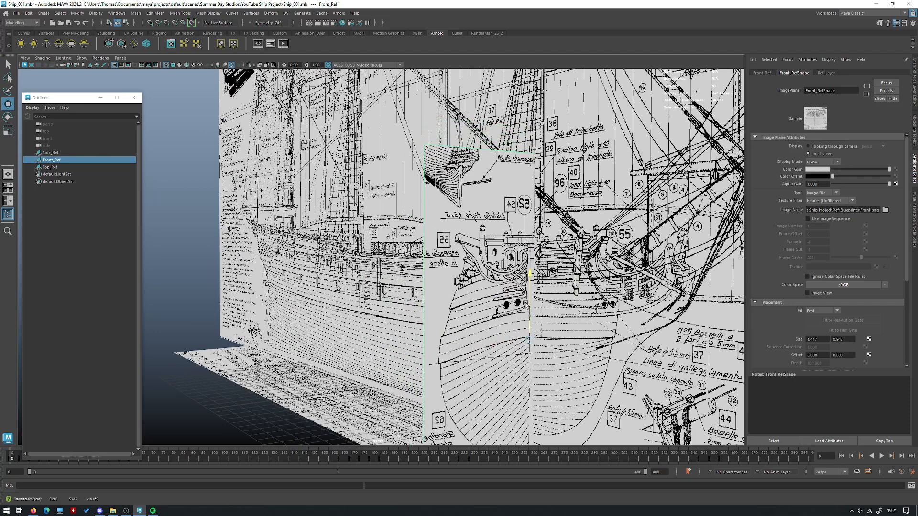
pyautogui.scroll(-3, 525, 304)
pyautogui.hotkey('ctrl', 'z')
pyautogui.hotkey('ctrl', 'z')
# - Fine-tune the height of the front blueprint plane against the hull lines of the side blueprint
pyautogui.keyDown('alt'); pyautogui.moveTo(469, 286); pyautogui.dragTo(420, 271); pyautogui.keyUp('alt')
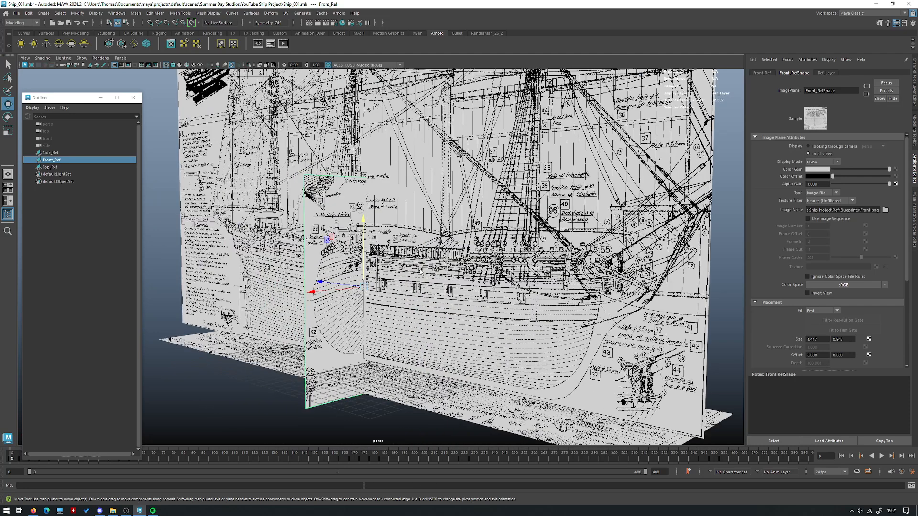
pyautogui.keyDown('alt'); pyautogui.moveTo(431, 225); pyautogui.dragTo(440, 209); pyautogui.keyUp('alt')
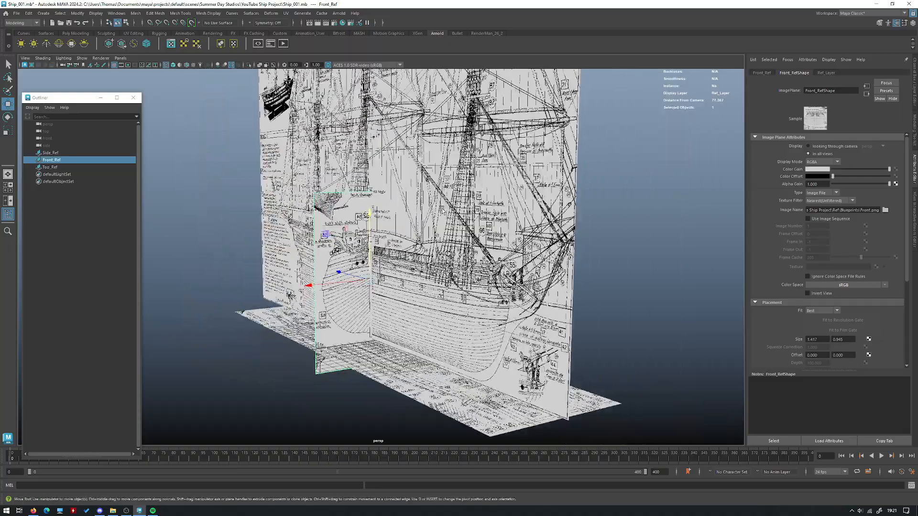
pyautogui.scroll(5, 442, 210)
pyautogui.keyDown('alt'); pyautogui.moveTo(456, 214); pyautogui.dragTo(433, 243); pyautogui.keyUp('alt')
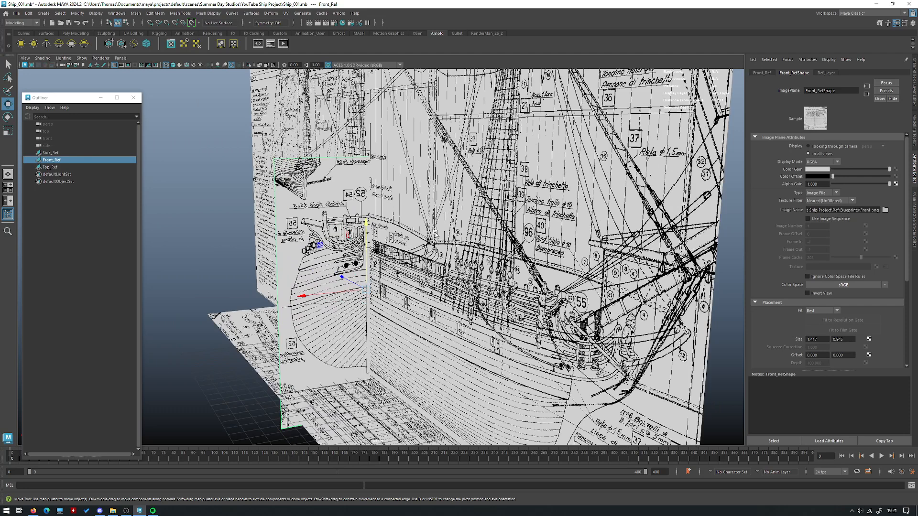
pyautogui.keyDown('alt'); pyautogui.moveTo(408, 301); pyautogui.dragTo(399, 297); pyautogui.keyUp('alt')
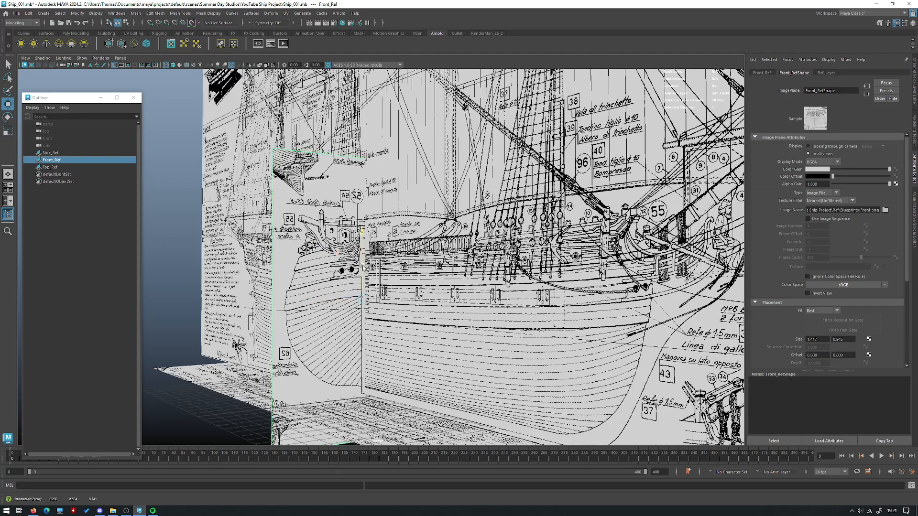
# - Check the front blueprint plane's alignment with the side and top blueprints, ending with a head-on view
pyautogui.scroll(-5, 362, 263)
pyautogui.scroll(2, 381, 245)
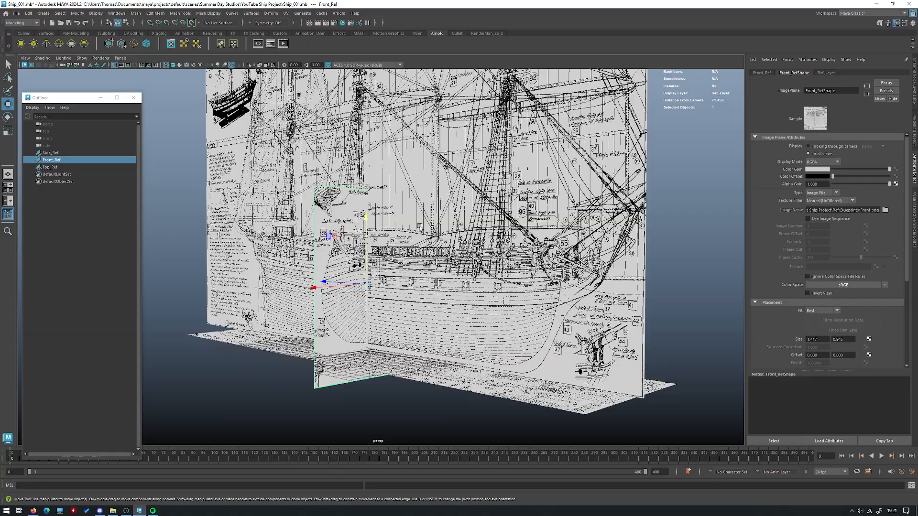
pyautogui.scroll(2, 398, 238)
pyautogui.moveTo(447, 255)
pyautogui.keyDown('alt'); pyautogui.mouseDown()
pyautogui.moveTo(414, 286)
pyautogui.moveTo(376, 263)
pyautogui.moveTo(445, 264)
pyautogui.mouseUp(); pyautogui.keyUp('alt')
pyautogui.scroll(3, 444, 266)
pyautogui.keyDown('alt'); pyautogui.moveTo(351, 218); pyautogui.dragTo(344, 278); pyautogui.keyUp('alt')
pyautogui.scroll(-3, 368, 221)
pyautogui.keyDown('alt'); pyautogui.moveTo(448, 332); pyautogui.dragTo(415, 312); pyautogui.keyUp('alt')
pyautogui.scroll(3, 415, 311)
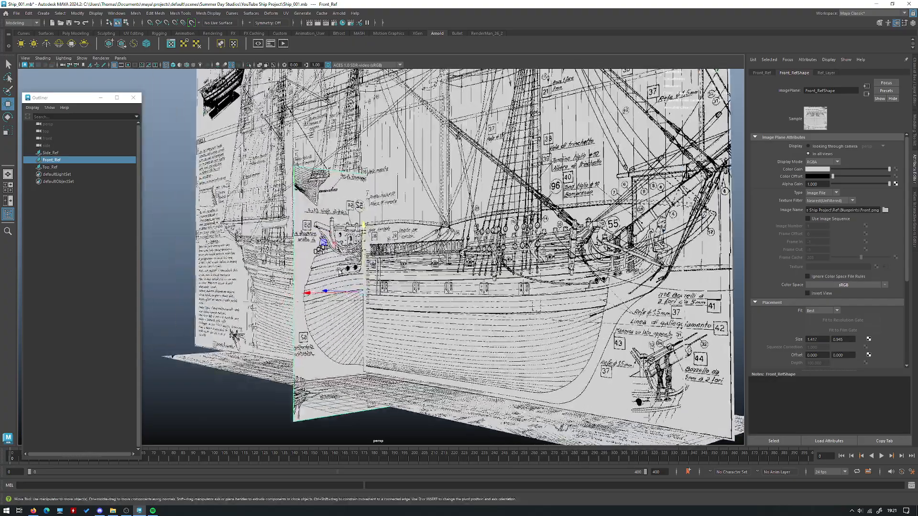
pyautogui.keyDown('alt'); pyautogui.moveTo(385, 273); pyautogui.dragTo(337, 292); pyautogui.keyUp('alt')
pyautogui.scroll(-4, 426, 272)
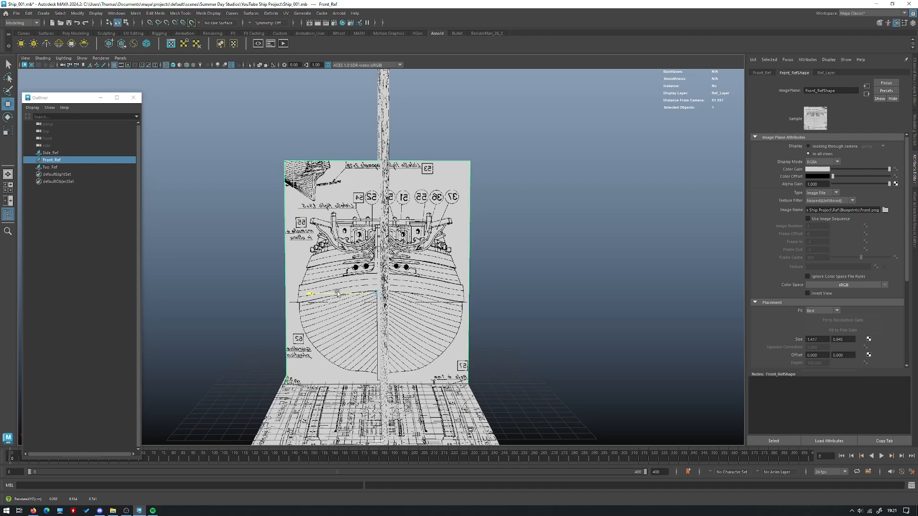
# - Examine from several angles how the front blueprint plane lines up with the side and top blueprints
pyautogui.keyDown('alt'); pyautogui.moveTo(336, 294); pyautogui.dragTo(402, 275); pyautogui.keyUp('alt')
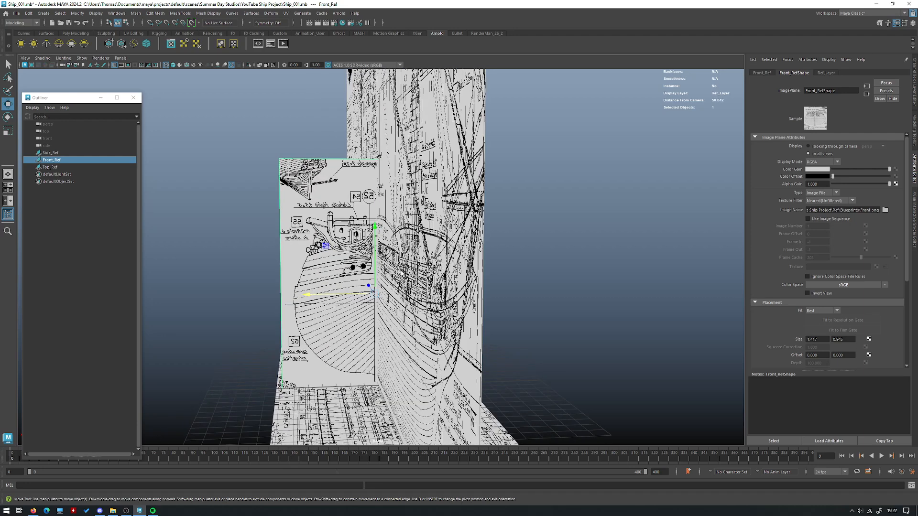
pyautogui.keyDown('alt'); pyautogui.moveTo(382, 221); pyautogui.dragTo(435, 224); pyautogui.keyUp('alt')
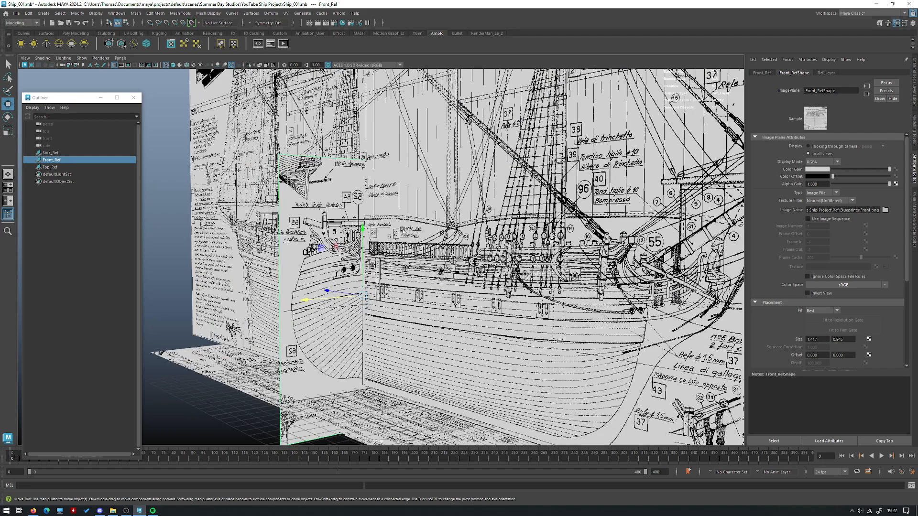
pyautogui.keyDown('alt'); pyautogui.moveTo(363, 263); pyautogui.dragTo(369, 263); pyautogui.keyUp('alt')
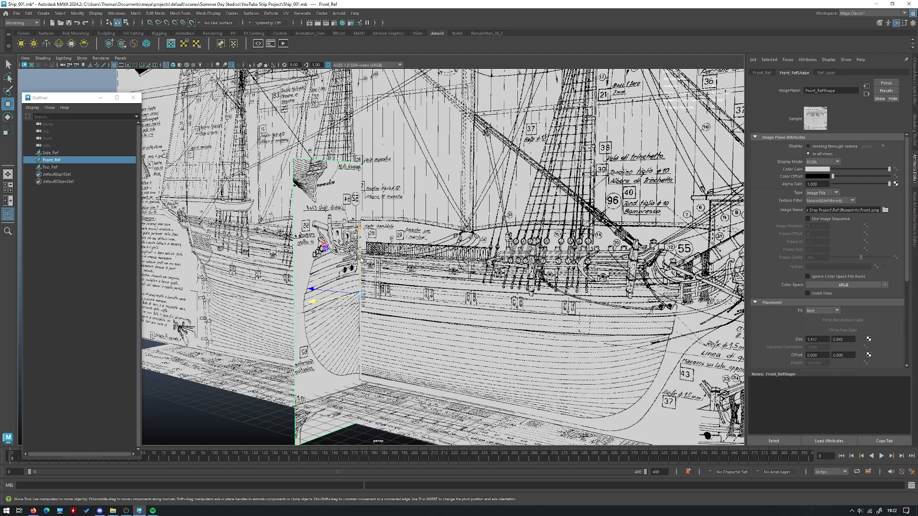
pyautogui.keyDown('alt'); pyautogui.moveTo(362, 255); pyautogui.dragTo(396, 283); pyautogui.keyUp('alt')
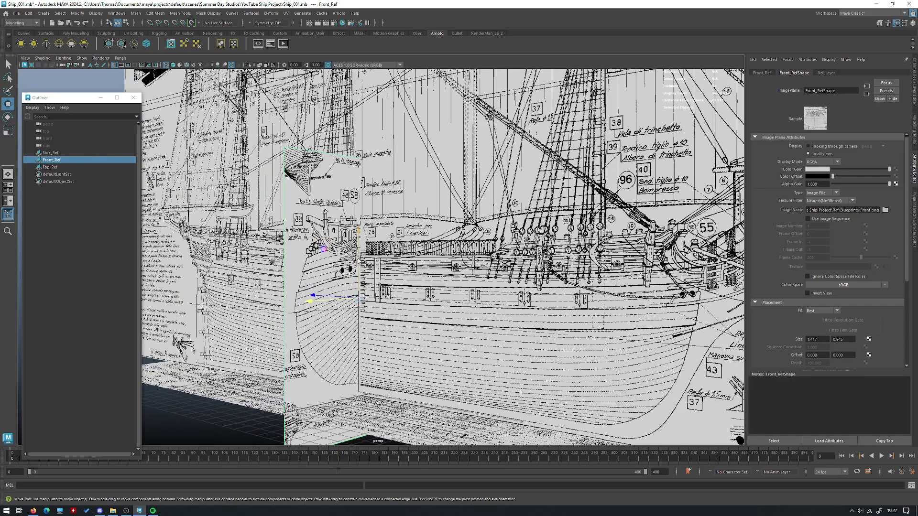
pyautogui.keyDown('alt'); pyautogui.moveTo(414, 269); pyautogui.dragTo(542, 305); pyautogui.keyUp('alt')
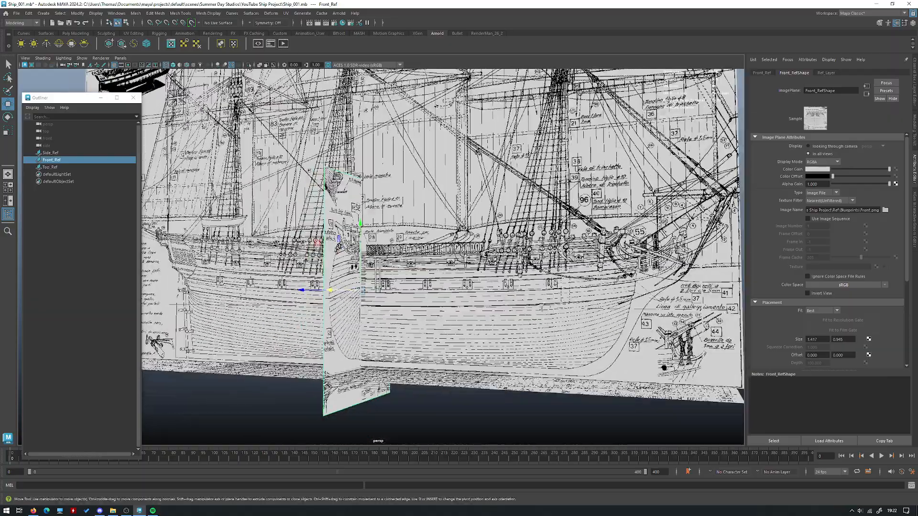
pyautogui.scroll(-5, 642, 300)
pyautogui.click(642, 300)
pyautogui.keyDown('alt'); pyautogui.moveTo(517, 277); pyautogui.dragTo(426, 311); pyautogui.keyUp('alt')
pyautogui.scroll(4, 436, 295)
pyautogui.scroll(-4, 435, 295)
pyautogui.click(347, 274)
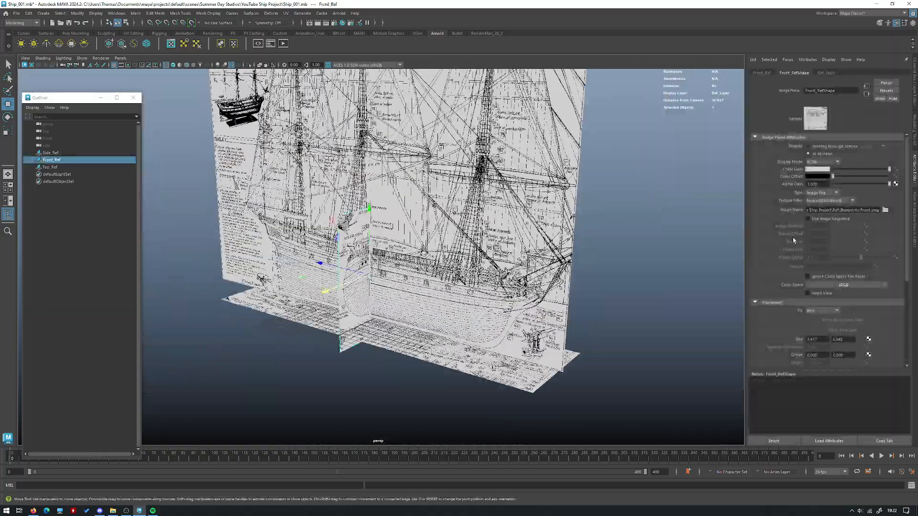
# - Set the front blueprint plane's Alpha Gain to 0.7
pyautogui.keyDown('alt'); pyautogui.moveTo(339, 227); pyautogui.dragTo(316, 199); pyautogui.keyUp('alt')
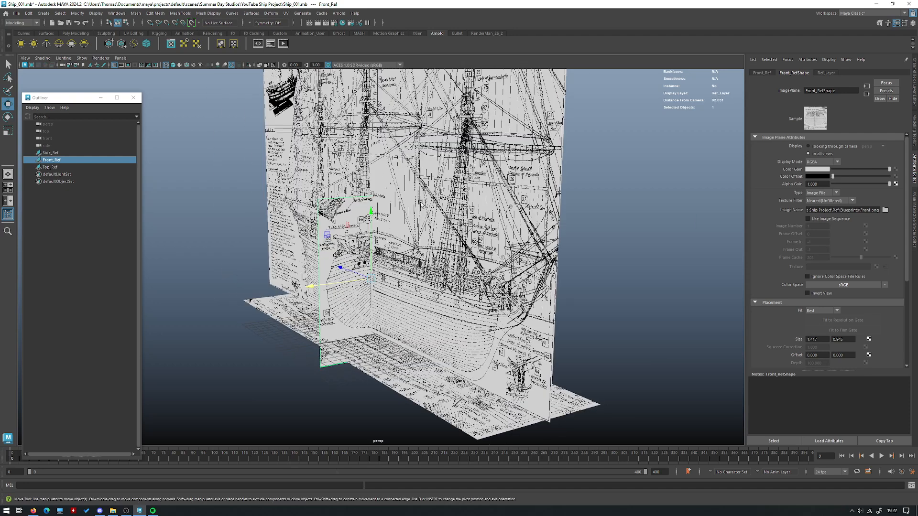
pyautogui.keyDown('alt'); pyautogui.moveTo(370, 258); pyautogui.dragTo(377, 234); pyautogui.keyUp('alt')
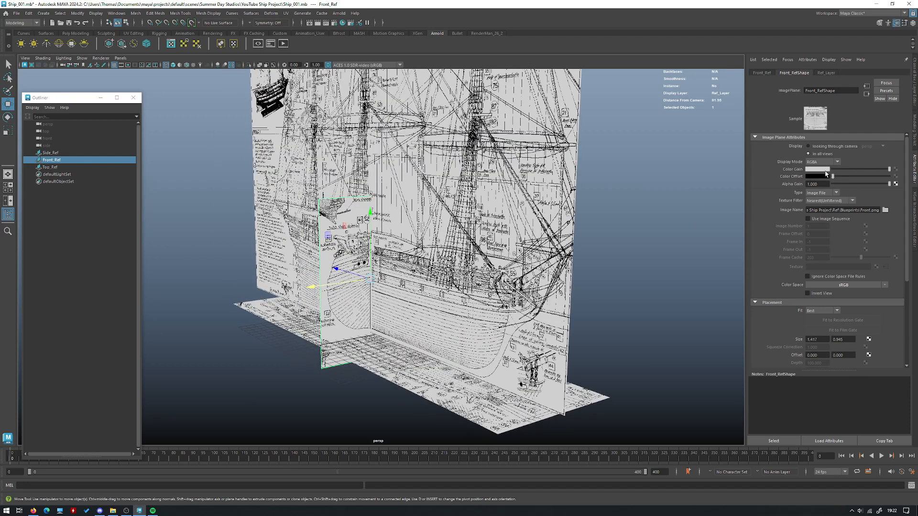
pyautogui.click(828, 184)
pyautogui.press('Return')
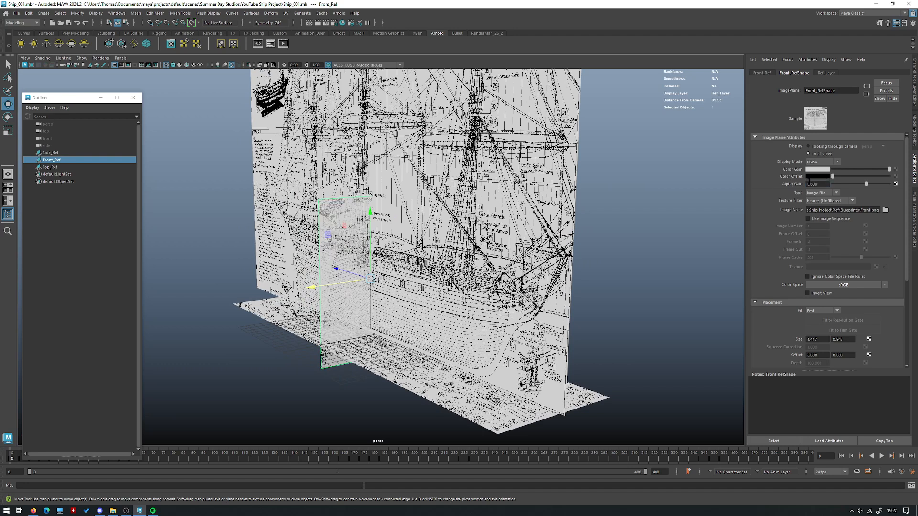
pyautogui.write('.7')
pyautogui.press('Return')
# - Set the Alpha Gain of the side and top blueprint planes to 0.7 and clear the selection
pyautogui.click(543, 209)
pyautogui.write('.7')
pyautogui.press('Return')
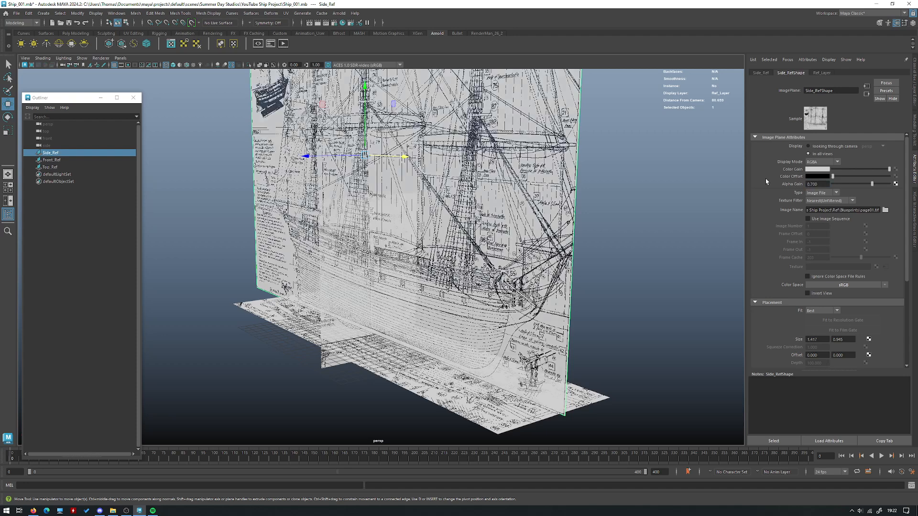
pyautogui.keyDown('alt'); pyautogui.moveTo(586, 228); pyautogui.dragTo(513, 368); pyautogui.keyUp('alt')
pyautogui.click(513, 372)
pyautogui.click(817, 183)
pyautogui.write('.7')
pyautogui.press('Return')
pyautogui.click(680, 220)
pyautogui.keyDown('alt'); pyautogui.moveTo(680, 220); pyautogui.dragTo(493, 328); pyautogui.keyUp('alt')
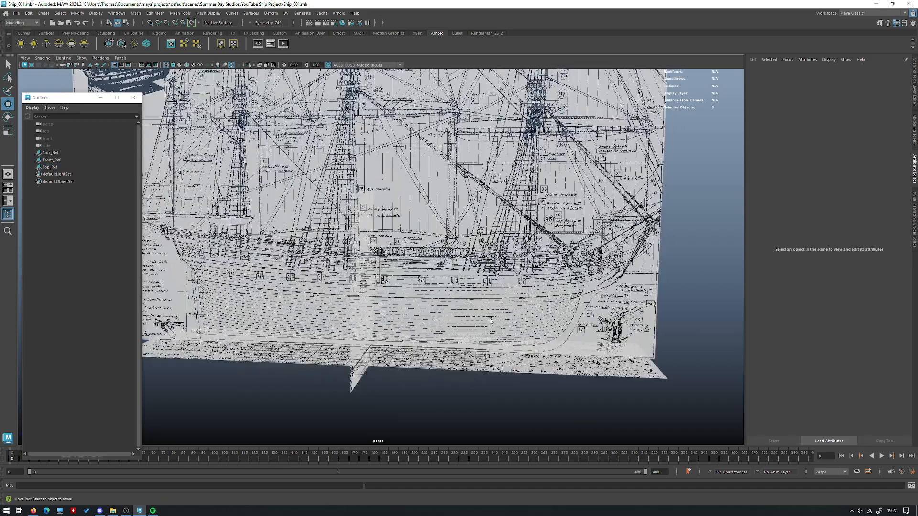
# - Toggle the grid display in the side view, return to the perspective view and save the scene
pyautogui.press('space')
pyautogui.press('space')
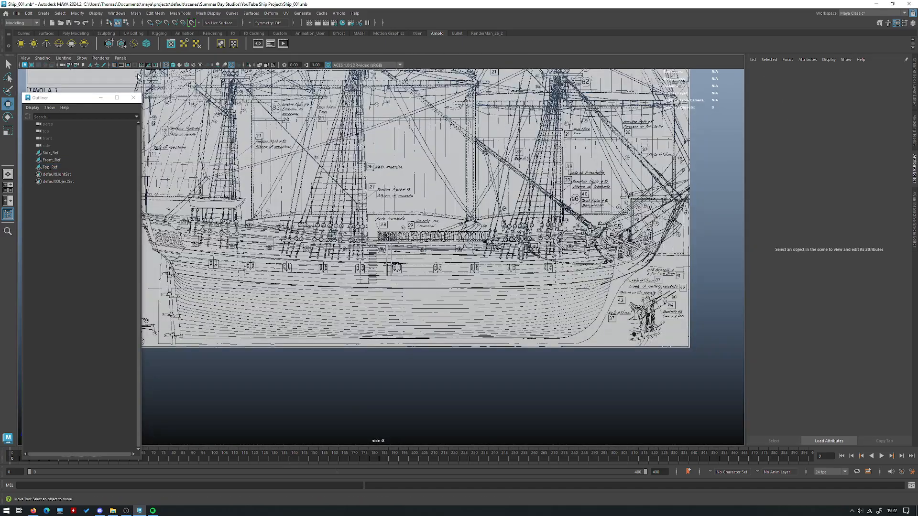
pyautogui.click(114, 65)
pyautogui.press('space')
pyautogui.press('space')
pyautogui.press('space')
pyautogui.press('space')
pyautogui.keyDown('alt'); pyautogui.moveTo(514, 170); pyautogui.dragTo(452, 162); pyautogui.keyUp('alt')
pyautogui.keyDown('alt'); pyautogui.moveTo(385, 138); pyautogui.dragTo(341, 127); pyautogui.keyUp('alt')
pyautogui.hotkey('ctrl', 's')
# - Create a polygon cube at the origin among the blueprint planes
pyautogui.keyDown('alt'); pyautogui.moveTo(383, 175); pyautogui.dragTo(641, 149); pyautogui.keyUp('alt')
pyautogui.keyDown('shift'); pyautogui.moveTo(641, 150); pyautogui.dragTo(640, 168, button='right'); pyautogui.keyUp('shift')
pyautogui.keyDown('alt'); pyautogui.moveTo(540, 421); pyautogui.dragTo(433, 393); pyautogui.keyUp('alt')
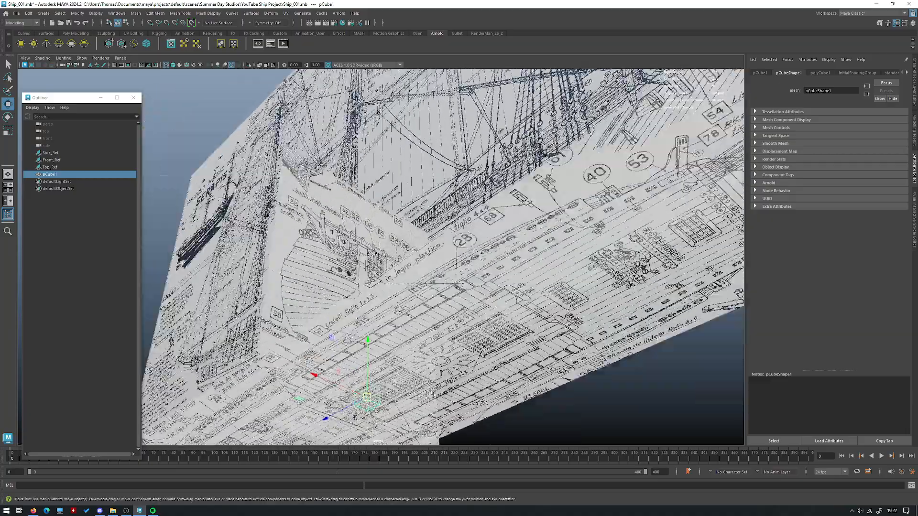
pyautogui.keyDown('alt'); pyautogui.moveTo(433, 394); pyautogui.dragTo(456, 286, button='middle'); pyautogui.keyUp('alt')
pyautogui.scroll(5, 457, 286)
pyautogui.keyDown('alt'); pyautogui.moveTo(399, 311); pyautogui.dragTo(409, 313); pyautogui.keyUp('alt')
# - Move the cube's pivot down to its base and check the cube isolated in shaded display
pyautogui.press('d')
pyautogui.moveTo(414, 309)
pyautogui.keyDown('alt'); pyautogui.mouseDown()
pyautogui.moveTo(401, 342)
pyautogui.moveTo(449, 368)
pyautogui.moveTo(411, 382)
pyautogui.moveTo(420, 369)
pyautogui.moveTo(245, 271)
pyautogui.moveTo(123, 78)
pyautogui.moveTo(143, 119)
pyautogui.moveTo(287, 192)
pyautogui.moveTo(373, 249)
pyautogui.mouseUp(); pyautogui.keyUp('alt')
pyautogui.press('5')
pyautogui.hotkey('ctrl', '1')
pyautogui.press('f')
pyautogui.hotkey('ctrl', '1')
pyautogui.keyDown('alt'); pyautogui.moveTo(379, 254); pyautogui.dragTo(306, 268, button='right'); pyautogui.keyUp('alt')
pyautogui.keyDown('alt'); pyautogui.moveTo(306, 268); pyautogui.dragTo(373, 253); pyautogui.keyUp('alt')
pyautogui.keyDown('alt'); pyautogui.moveTo(373, 253); pyautogui.dragTo(493, 299, button='right'); pyautogui.keyUp('alt')
pyautogui.keyDown('alt'); pyautogui.moveTo(493, 299); pyautogui.dragTo(345, 170); pyautogui.keyUp('alt')
# - Switch to the side view, hide its grid and display the cube in wireframe over the blueprint
pyautogui.press('space')
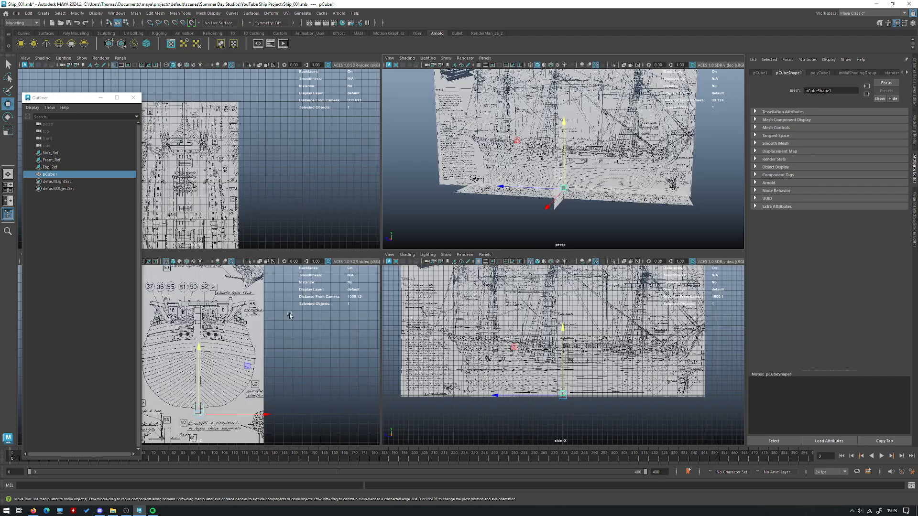
pyautogui.press('space')
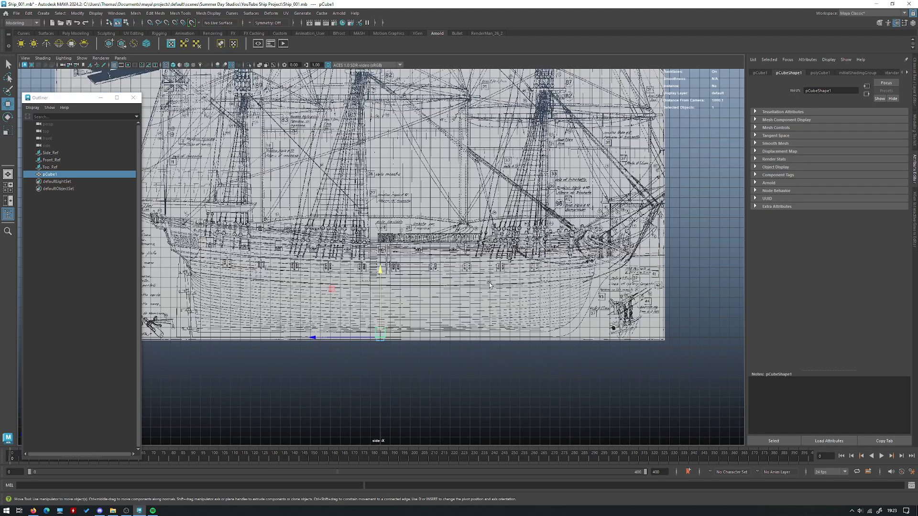
pyautogui.click(114, 66)
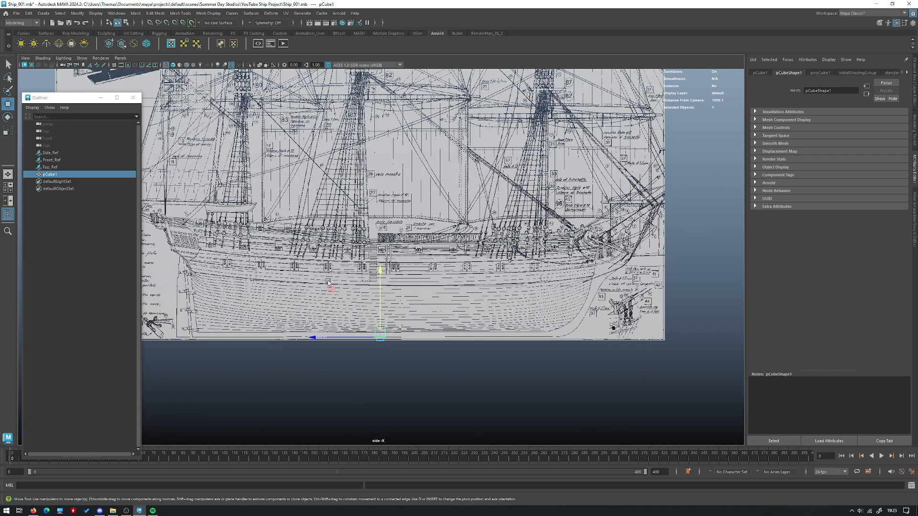
pyautogui.scroll(2, 396, 286)
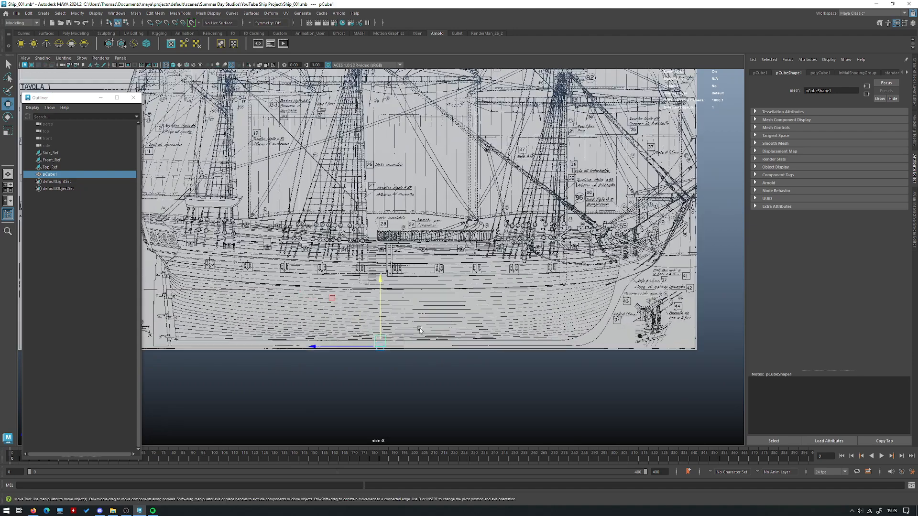
pyautogui.scroll(3, 417, 335)
pyautogui.scroll(1, 322, 259)
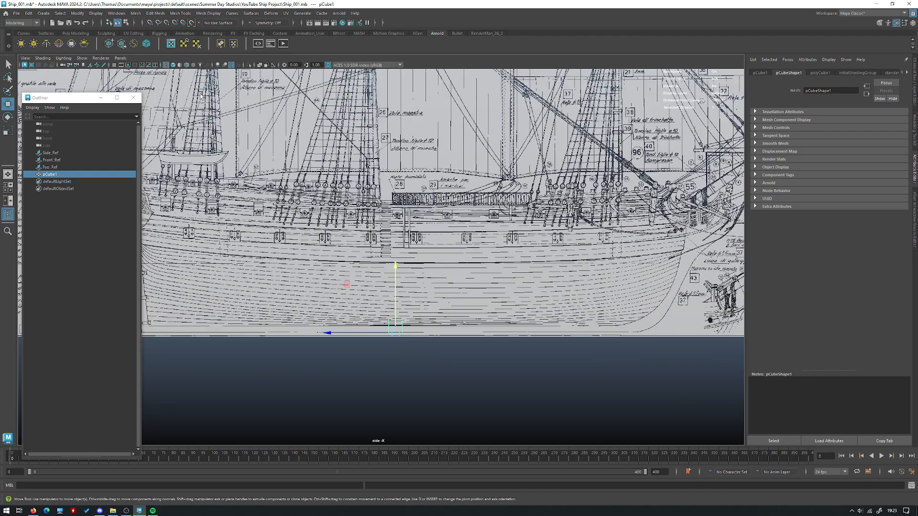
pyautogui.press('4')
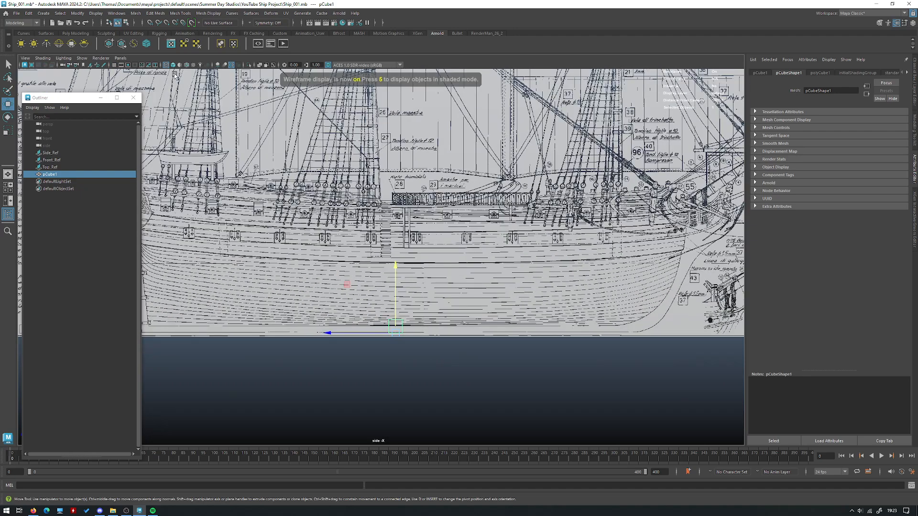
pyautogui.click(172, 65)
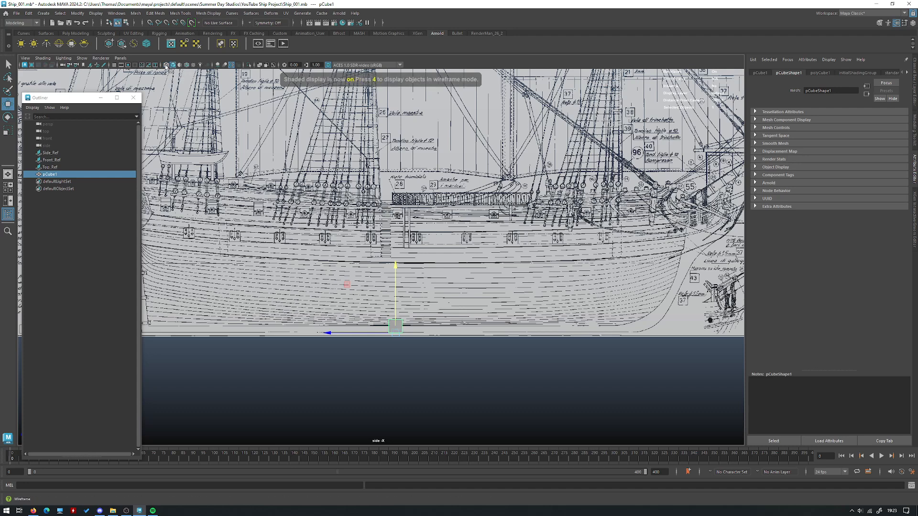
pyautogui.click(166, 65)
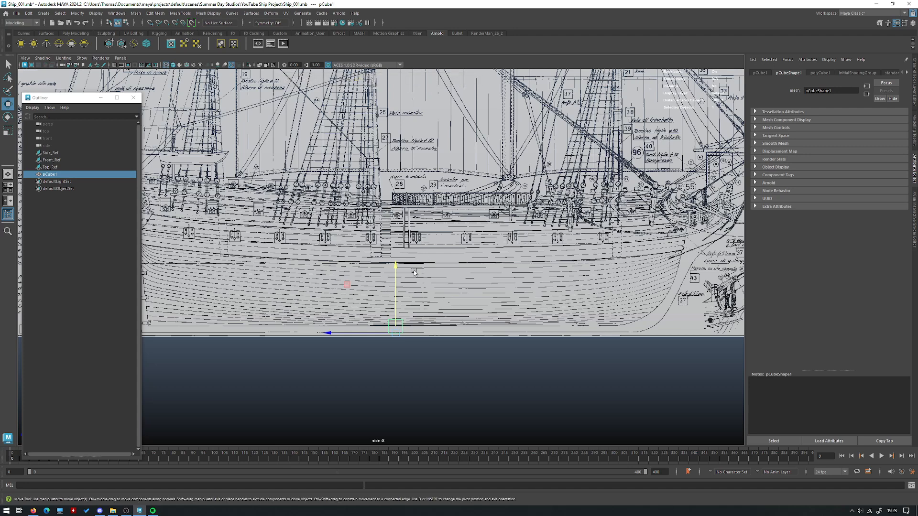
# - Raise the cube so its base sits on the keel line of the side blueprint
pyautogui.scroll(2, 410, 303)
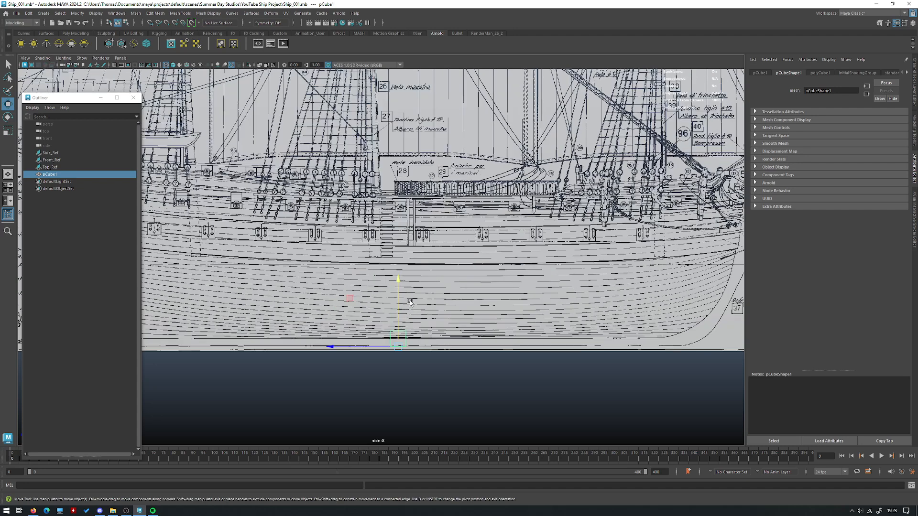
pyautogui.moveTo(398, 297); pyautogui.dragTo(397, 289)
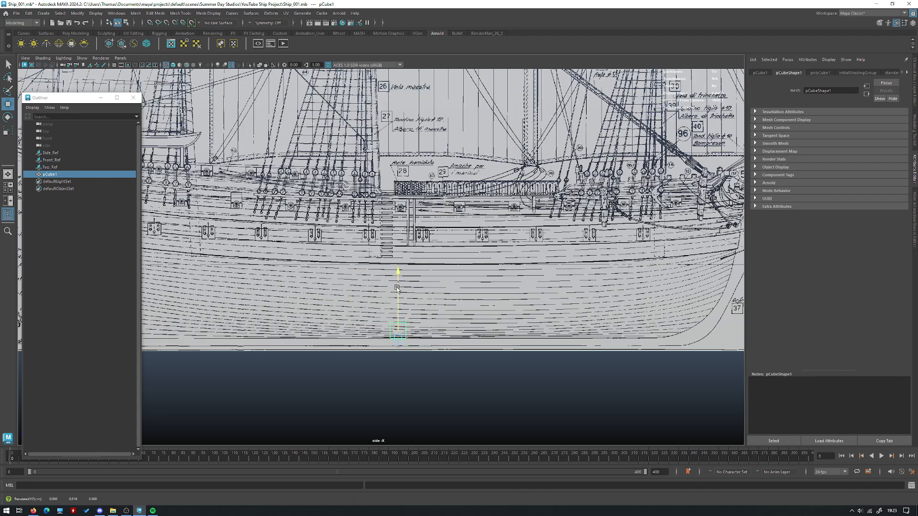
pyautogui.scroll(-2, 380, 255)
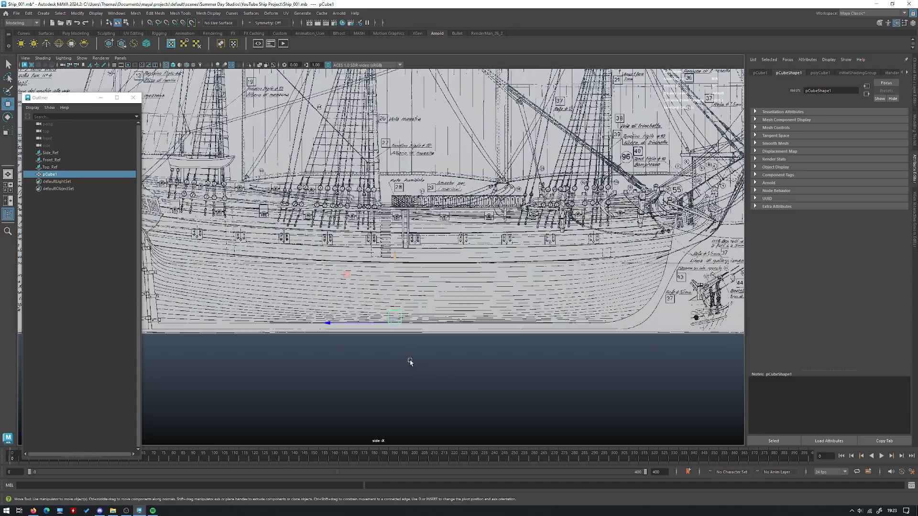
pyautogui.scroll(2, 674, 326)
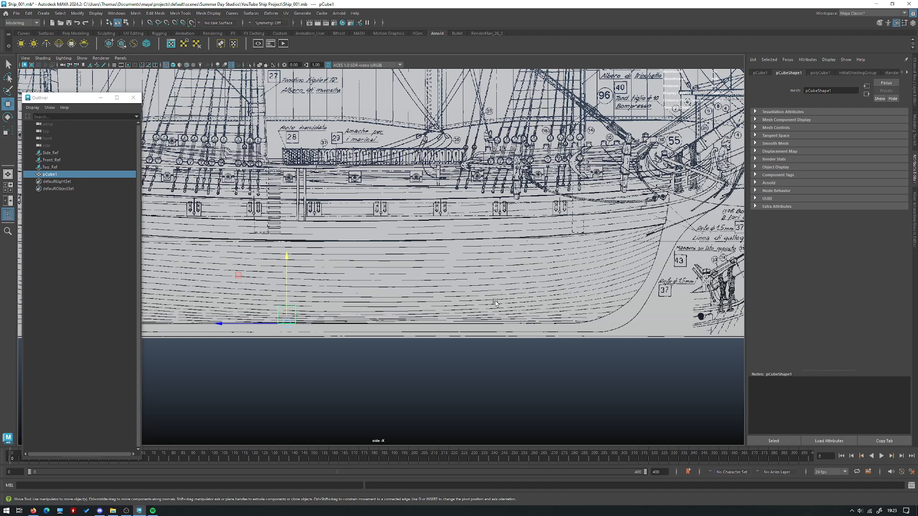
pyautogui.keyDown('alt'); pyautogui.moveTo(296, 329); pyautogui.dragTo(369, 342, button='middle'); pyautogui.keyUp('alt')
# - Edit the cube's vertices, raising the top ones to the dark hull line above the planking
pyautogui.rightClick(363, 327)
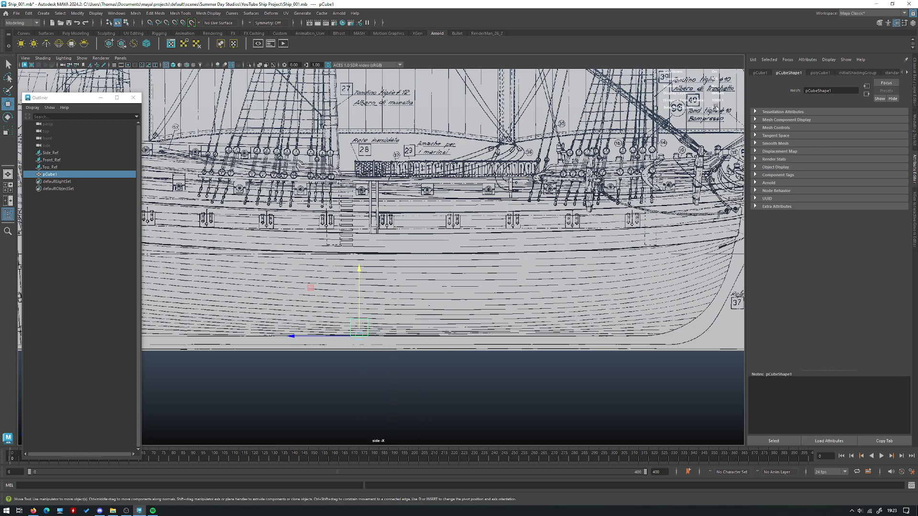
pyautogui.hotkey('ctrl', 'a')
pyautogui.click(425, 262)
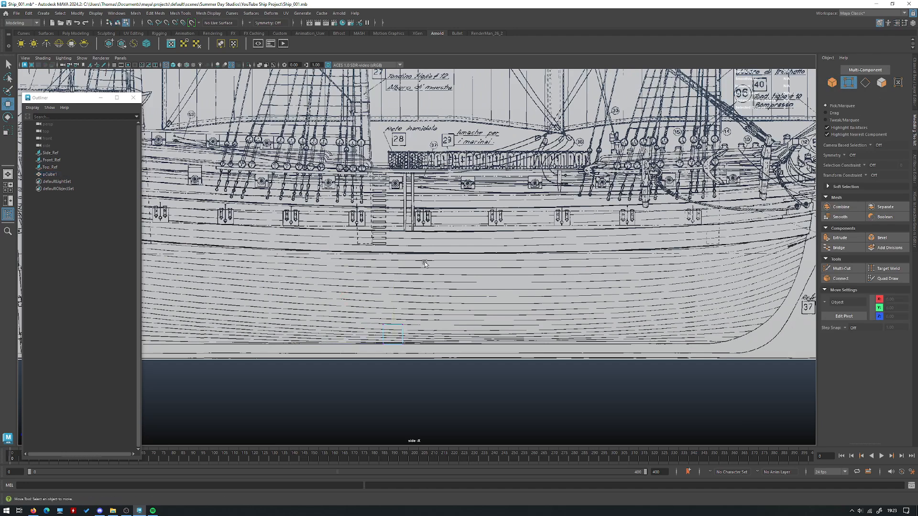
pyautogui.moveTo(435, 331); pyautogui.dragTo(390, 209)
pyautogui.keyDown('alt'); pyautogui.moveTo(390, 209); pyautogui.dragTo(348, 219, button='middle'); pyautogui.keyUp('alt')
# - Move the cube's forward vertices along the hull to the bow on the side blueprint
pyautogui.moveTo(408, 401); pyautogui.dragTo(353, 254)
pyautogui.moveTo(339, 308); pyautogui.dragTo(544, 307)
pyautogui.keyDown('alt'); pyautogui.moveTo(544, 307); pyautogui.dragTo(369, 306, button='middle'); pyautogui.keyUp('alt')
pyautogui.moveTo(497, 306); pyautogui.dragTo(527, 307, button='middle')
pyautogui.moveTo(527, 306); pyautogui.dragTo(689, 293)
pyautogui.scroll(-2, 363, 282)
# - Move the cube's aft vertices along the hull to the sternpost on the side blueprint
pyautogui.keyDown('alt'); pyautogui.moveTo(343, 281); pyautogui.dragTo(567, 279, button='middle'); pyautogui.keyUp('alt')
pyautogui.moveTo(472, 390); pyautogui.dragTo(380, 253)
pyautogui.scroll(-1, 383, 301)
pyautogui.keyDown('alt'); pyautogui.moveTo(384, 302); pyautogui.dragTo(484, 302, button='middle'); pyautogui.keyUp('alt')
pyautogui.moveTo(485, 303); pyautogui.dragTo(201, 296)
pyautogui.scroll(-1, 545, 388)
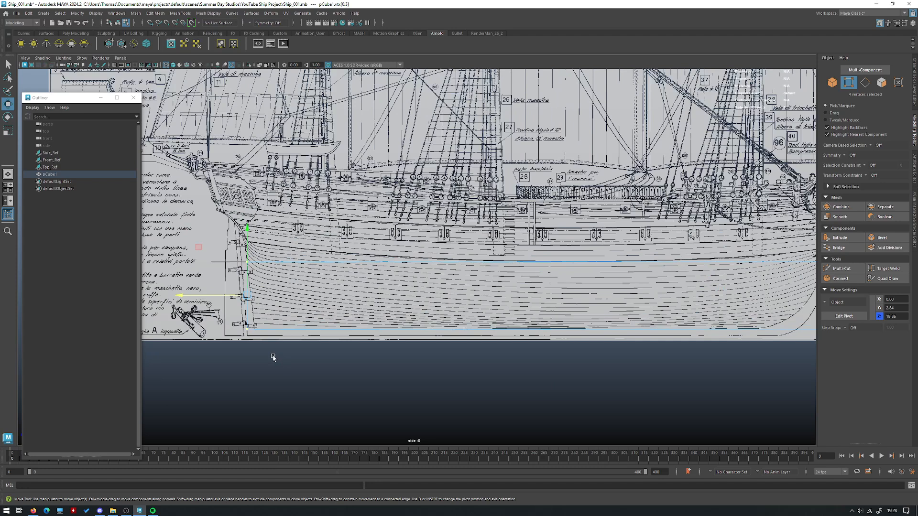
# - Shift the lower stern and lower bow vertices inward to follow the slanted hull ends on the blueprint
pyautogui.moveTo(299, 352); pyautogui.dragTo(217, 330)
pyautogui.keyDown('alt'); pyautogui.moveTo(536, 301); pyautogui.dragTo(200, 293, button='middle'); pyautogui.keyUp('alt')
pyautogui.scroll(2, 436, 310)
pyautogui.moveTo(582, 360); pyautogui.dragTo(390, 335)
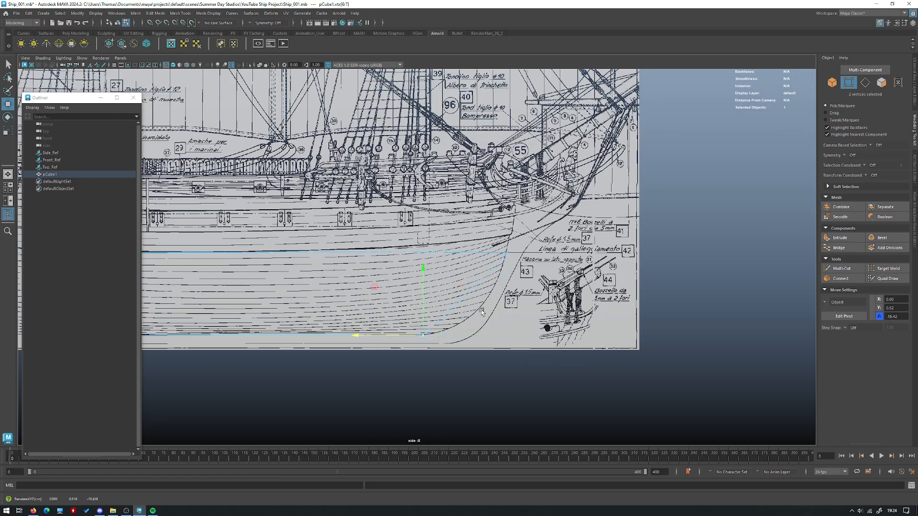
pyautogui.scroll(-2, 516, 293)
pyautogui.keyDown('alt'); pyautogui.moveTo(238, 264); pyautogui.dragTo(401, 268, button='middle'); pyautogui.keyUp('alt')
pyautogui.moveTo(400, 267); pyautogui.dragTo(465, 250, button='right')
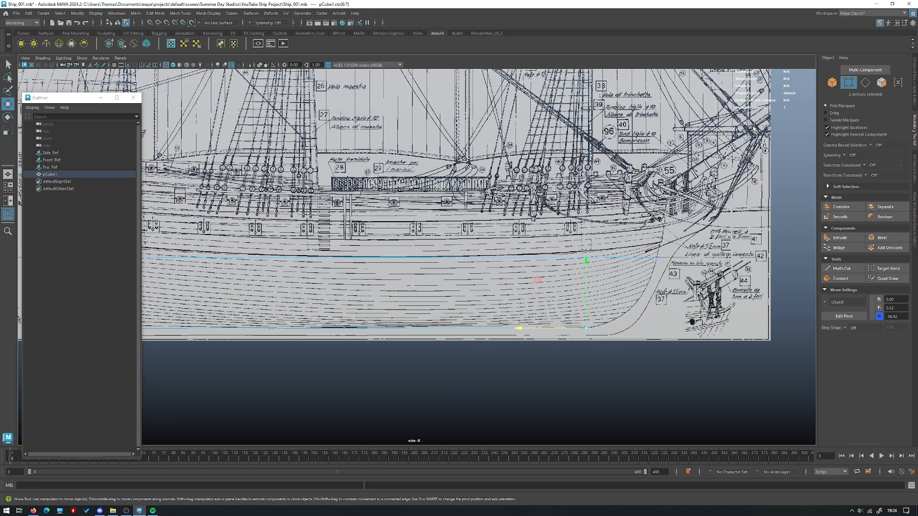
# - Return the hull block to object selection and show its Channel Box with the display layers
pyautogui.click(833, 82)
pyautogui.click(915, 79)
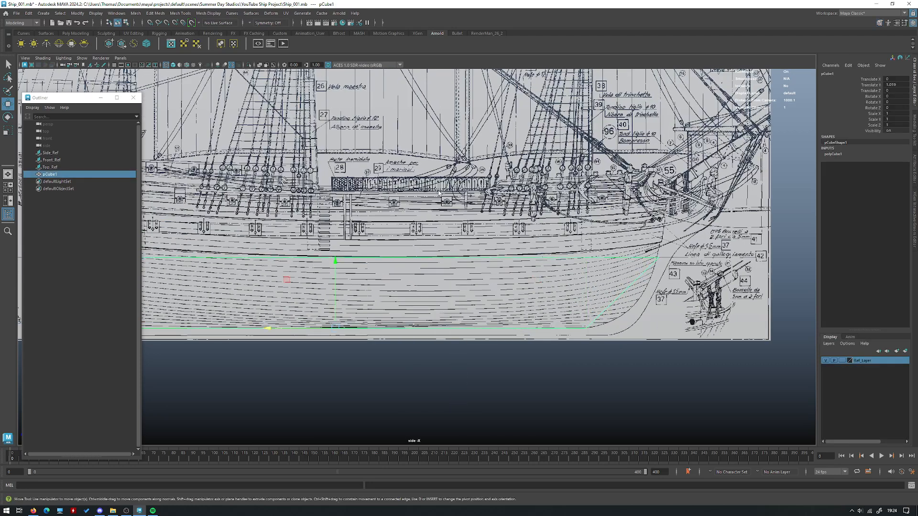
pyautogui.scroll(-1, 484, 181)
pyautogui.keyDown('alt'); pyautogui.moveTo(484, 180); pyautogui.dragTo(537, 182, button='middle'); pyautogui.keyUp('alt')
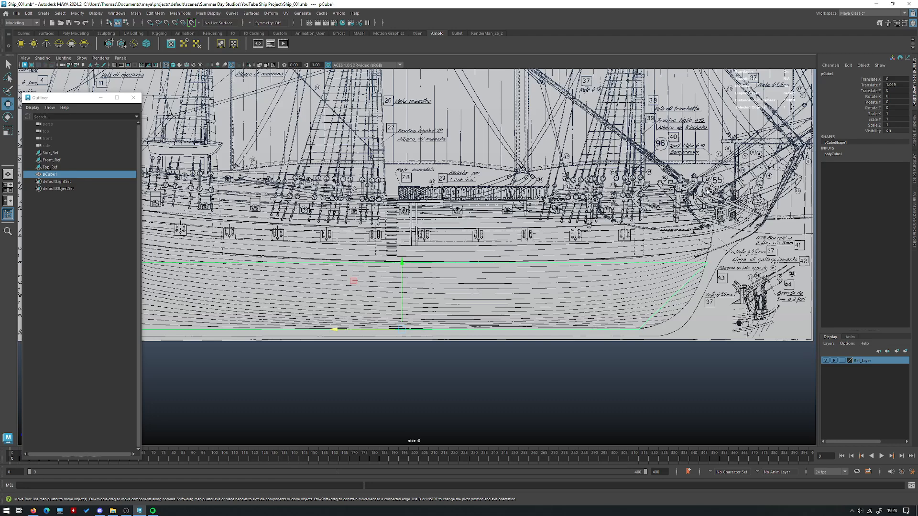
pyautogui.scroll(1, 469, 303)
pyautogui.keyDown('alt'); pyautogui.moveTo(330, 276); pyautogui.dragTo(408, 276, button='middle'); pyautogui.keyUp('alt')
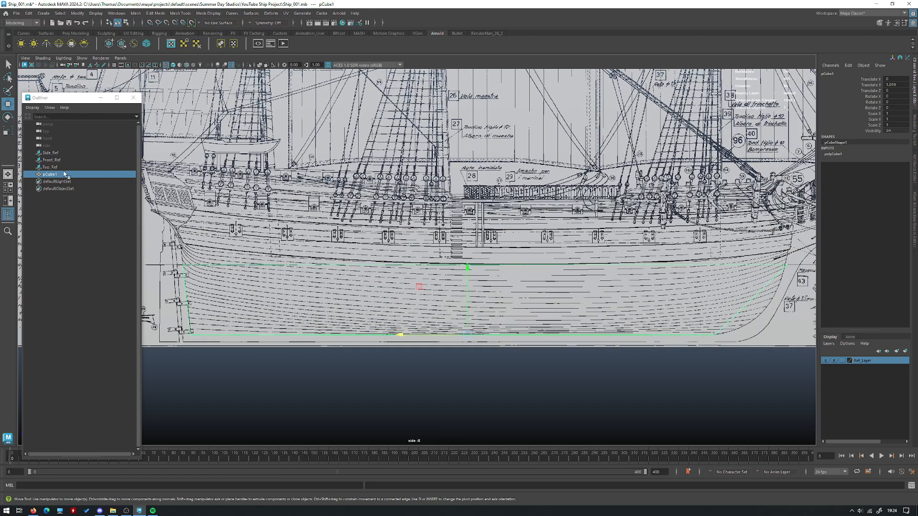
# - Select the side, front and top reference planes and cycle the display type of Ref_Layer
pyautogui.click(49, 167)
pyautogui.keyDown('shift'); pyautogui.click(59, 154); pyautogui.keyUp('shift')
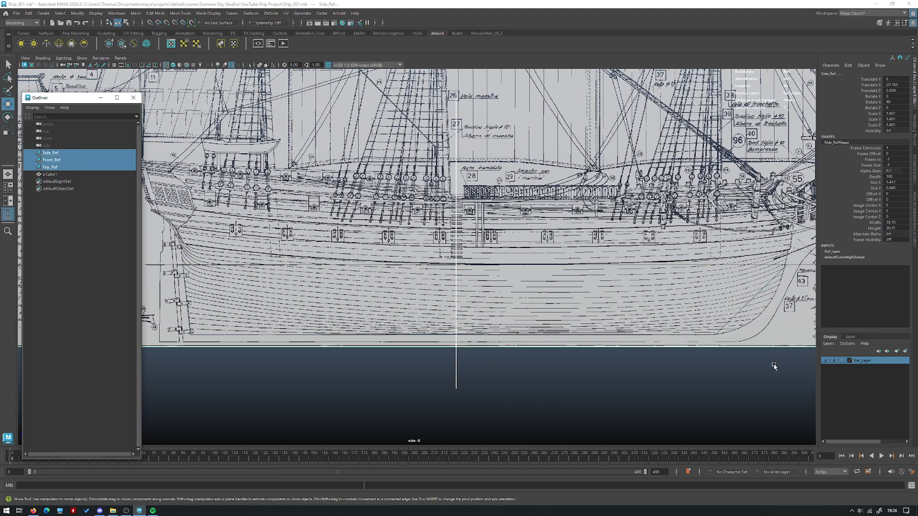
pyautogui.click(841, 361)
pyautogui.click(841, 361)
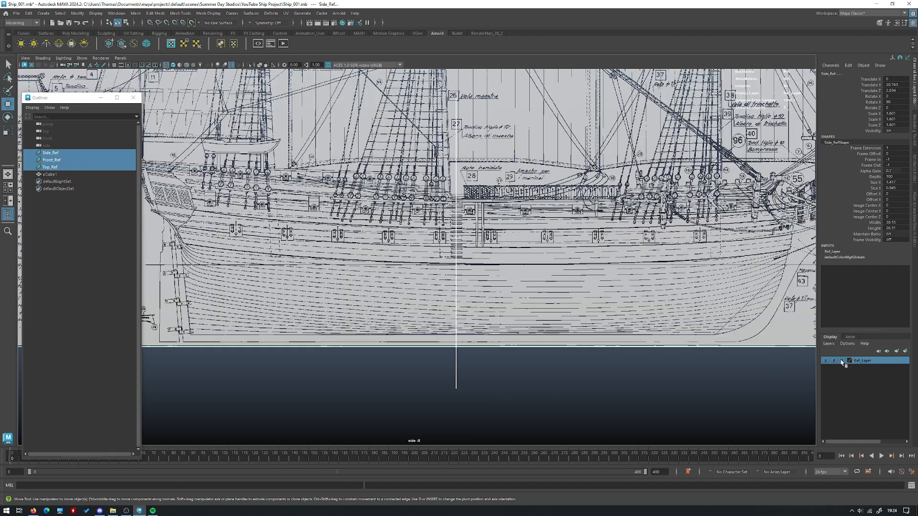
pyautogui.click(602, 396)
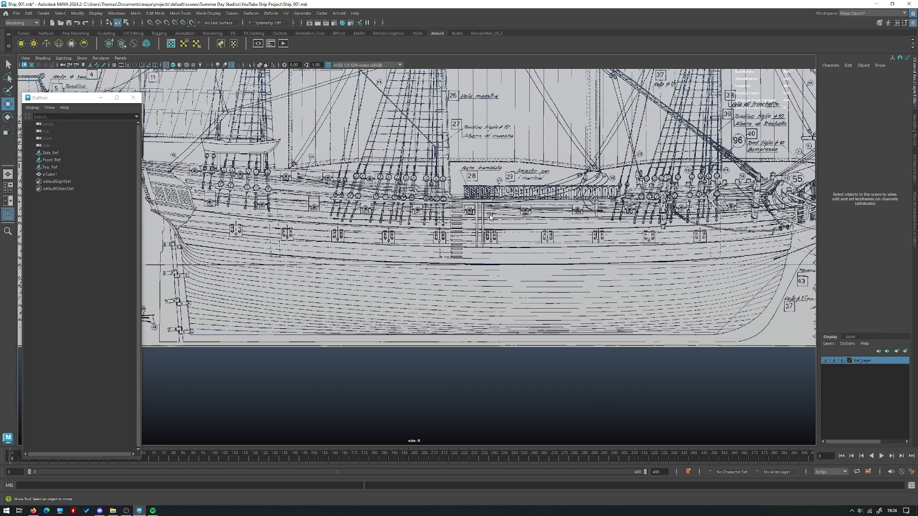
pyautogui.keyDown('alt'); pyautogui.moveTo(427, 246); pyautogui.dragTo(411, 244, button='middle'); pyautogui.keyUp('alt')
pyautogui.click(72, 153)
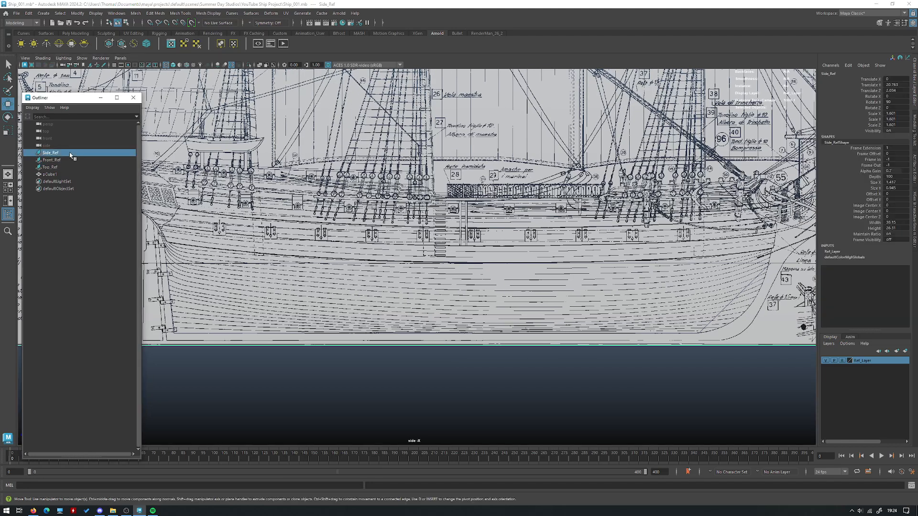
pyautogui.click(361, 365)
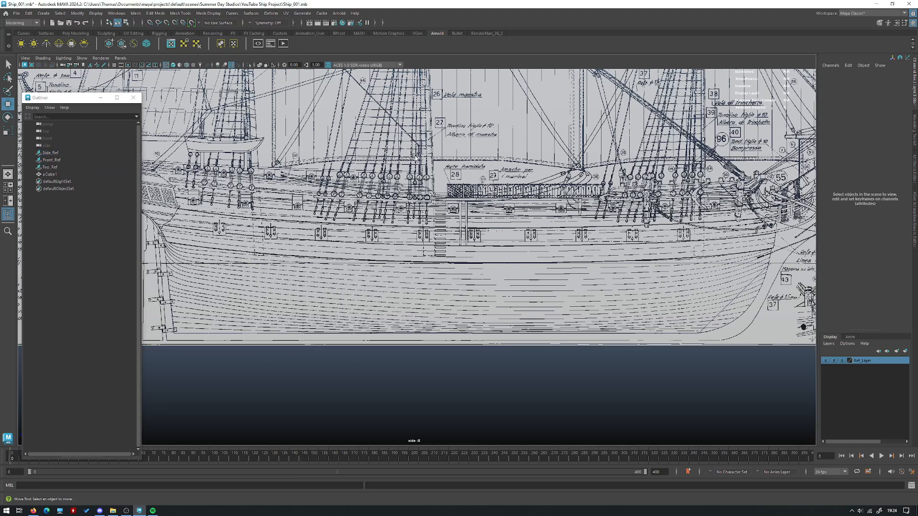
# - Examine the hull block's width and length against the blueprint in the top view
pyautogui.keyDown('alt'); pyautogui.moveTo(634, 217); pyautogui.dragTo(549, 236, button='middle'); pyautogui.keyUp('alt')
pyautogui.click(477, 254)
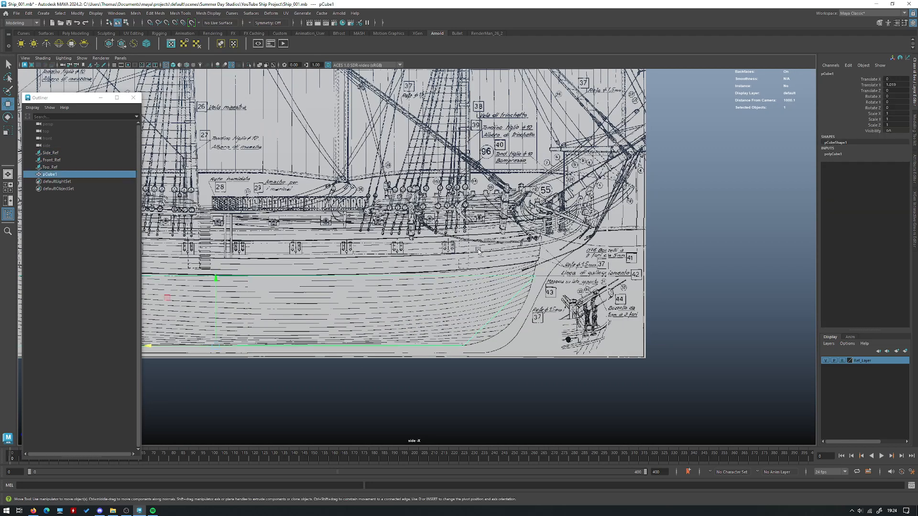
pyautogui.press('space')
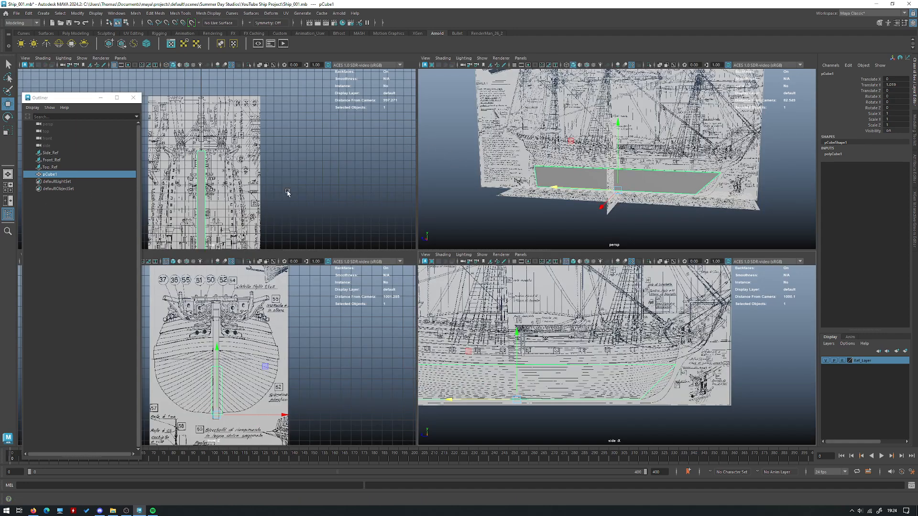
pyautogui.press('space')
pyautogui.scroll(-6, 396, 190)
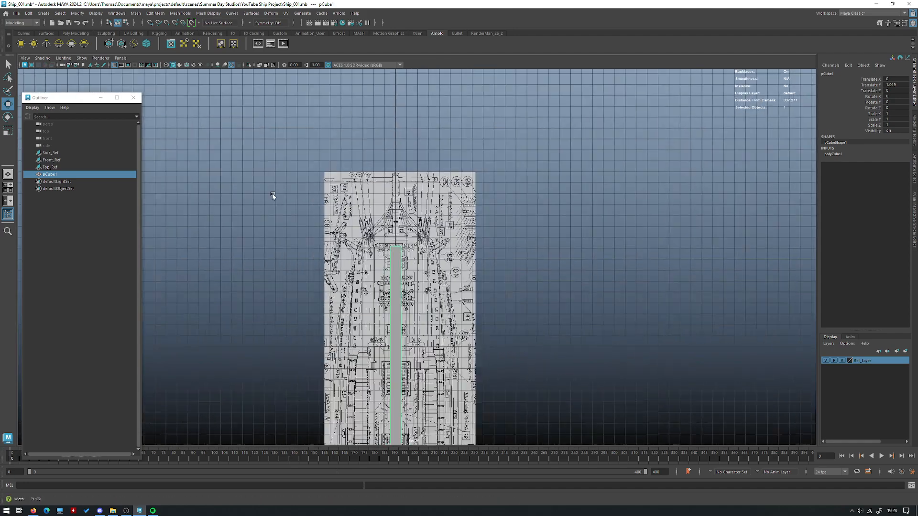
pyautogui.scroll(-1, 479, 260)
pyautogui.scroll(4, 549, 308)
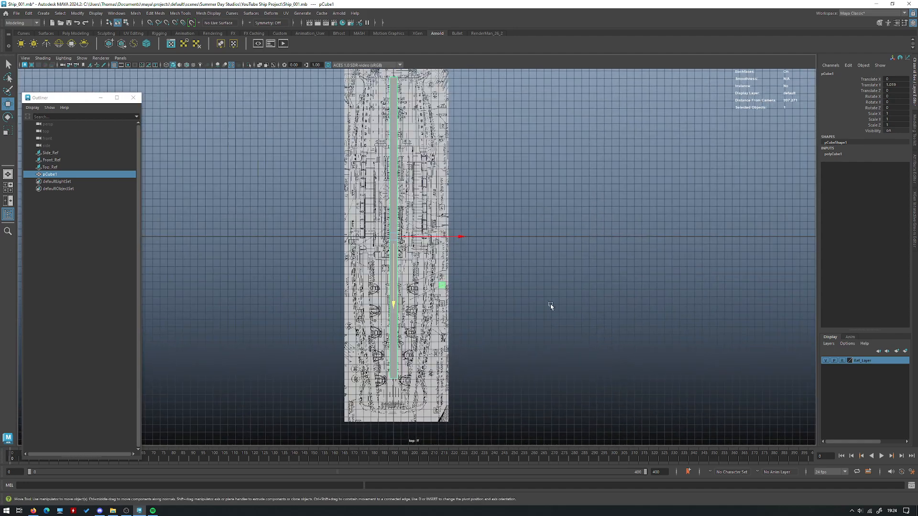
pyautogui.scroll(2, 499, 270)
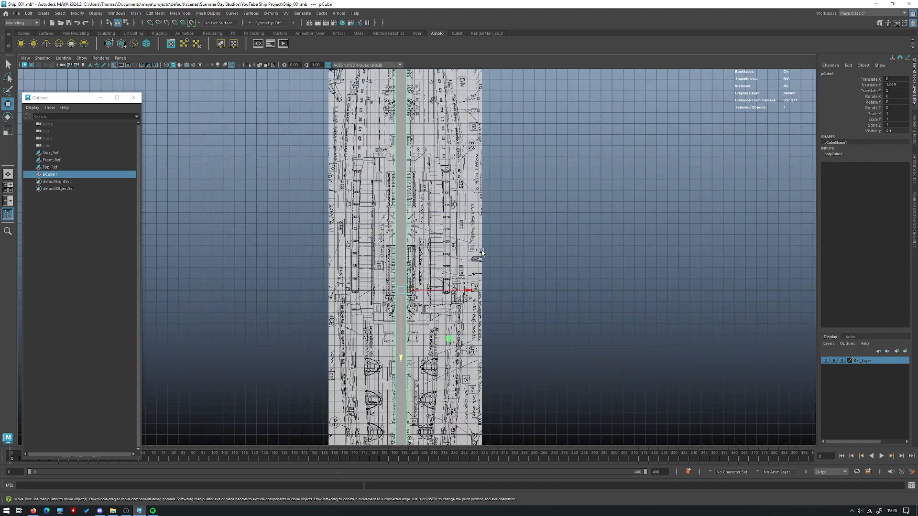
# - Shift the Front_Ref image plane slightly sideways in the front view to centre its keel on the hull block
pyautogui.press('space')
pyautogui.press('space')
pyautogui.press('r')
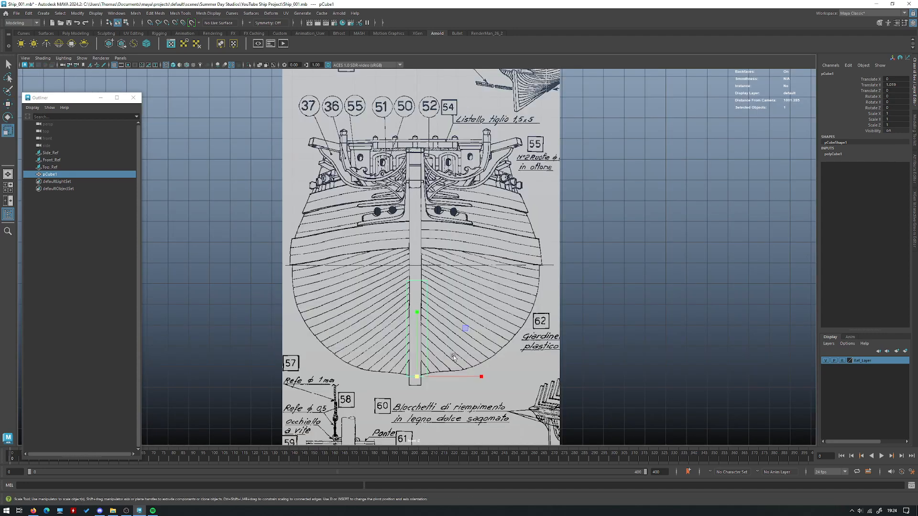
pyautogui.click(425, 230)
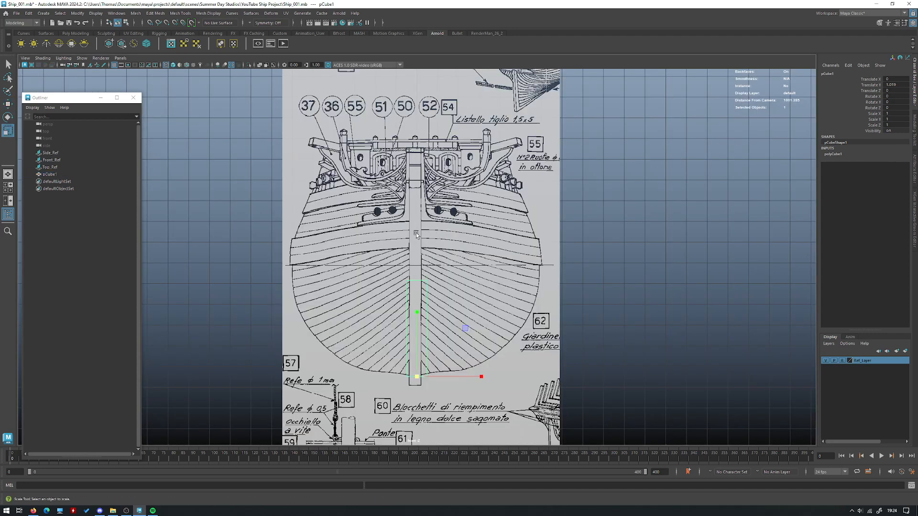
pyautogui.click(67, 169)
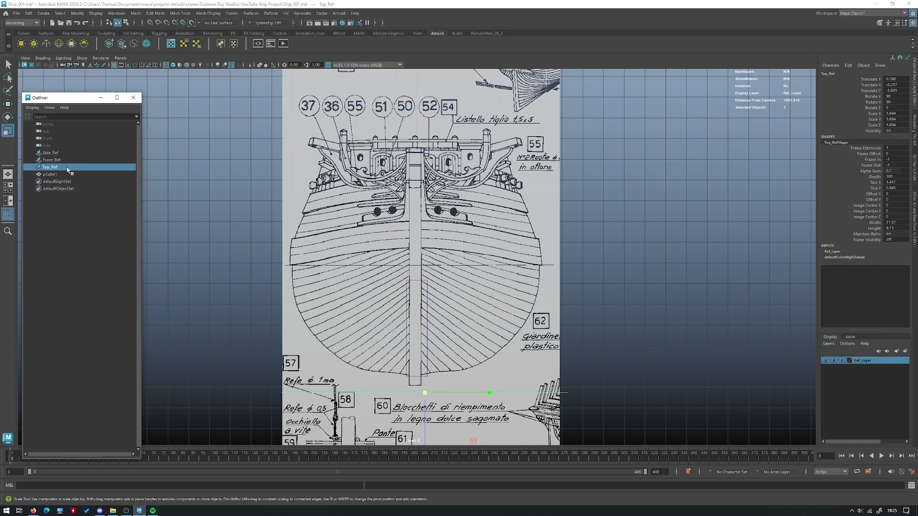
pyautogui.scroll(-3, 433, 288)
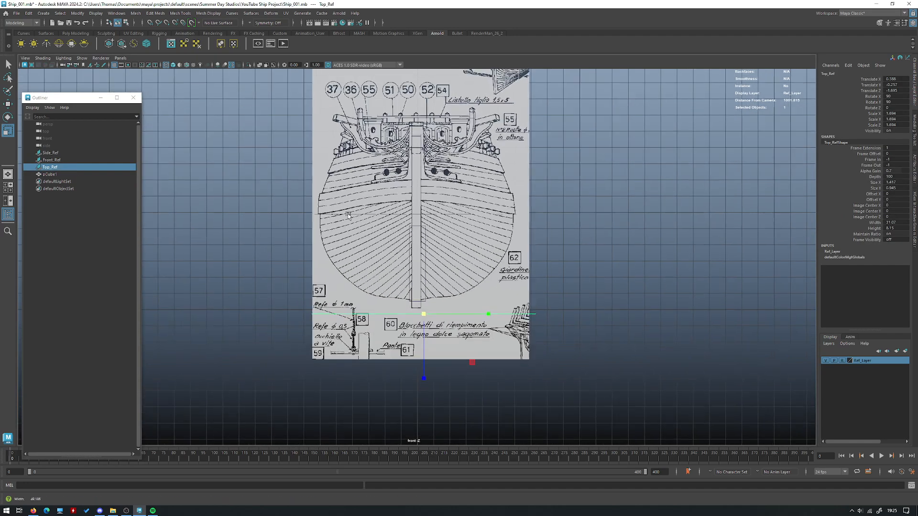
pyautogui.scroll(1, 433, 288)
pyautogui.click(67, 160)
pyautogui.press('w')
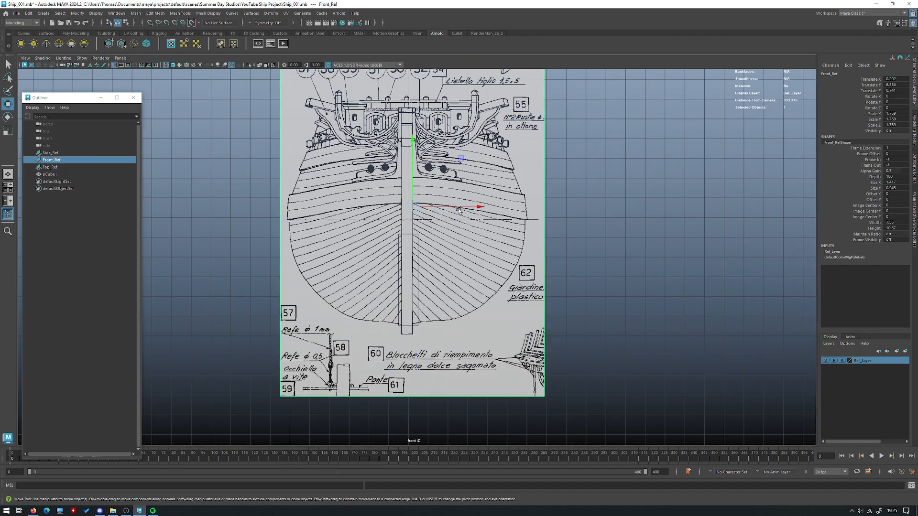
pyautogui.moveTo(441, 208); pyautogui.dragTo(442, 206)
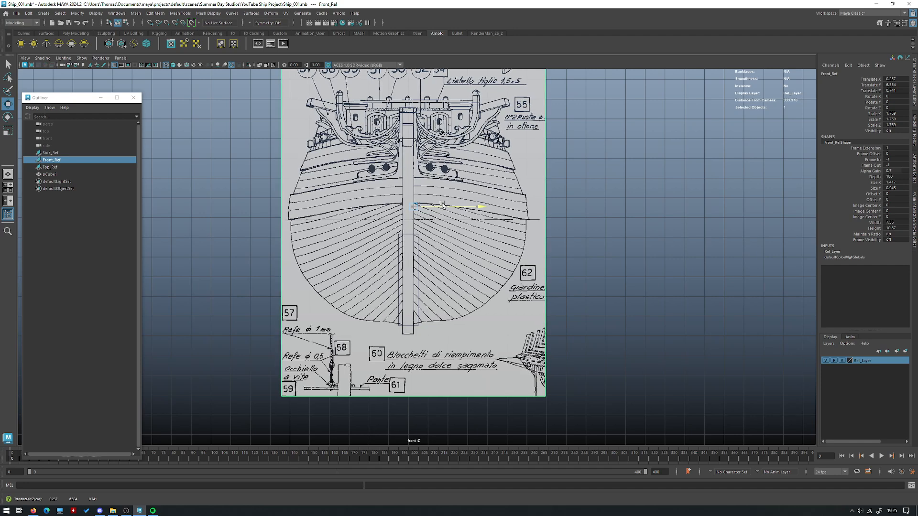
# - Widen the hull block along X to a scale of about 11.93, matching the hull width on the front blueprint
pyautogui.click(416, 240)
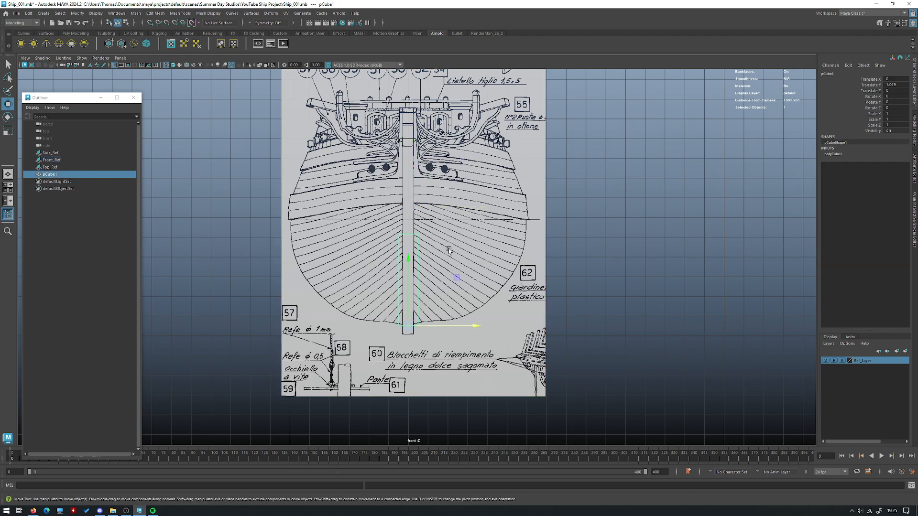
pyautogui.scroll(2, 436, 267)
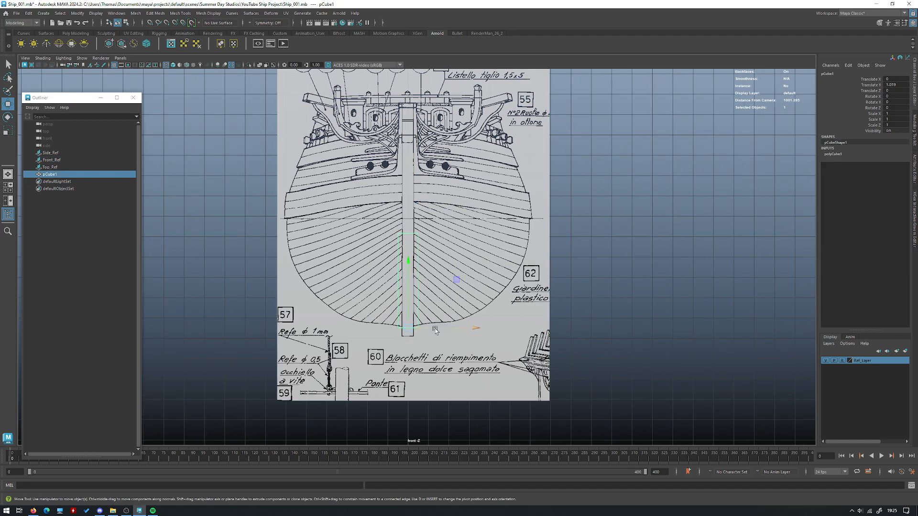
pyautogui.press('r')
pyautogui.moveTo(435, 329); pyautogui.dragTo(628, 267)
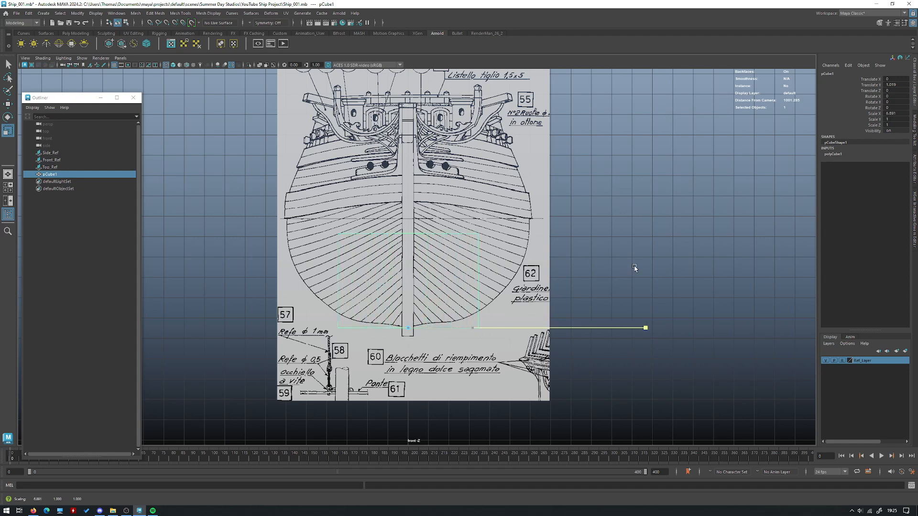
pyautogui.moveTo(329, 263); pyautogui.dragTo(365, 262, button='middle')
# - Examine the widened hull block against the blueprint planes in the perspective and side views
pyautogui.press('space')
pyautogui.press('space')
pyautogui.keyDown('alt'); pyautogui.moveTo(680, 197); pyautogui.dragTo(381, 283); pyautogui.keyUp('alt')
pyautogui.click(573, 202)
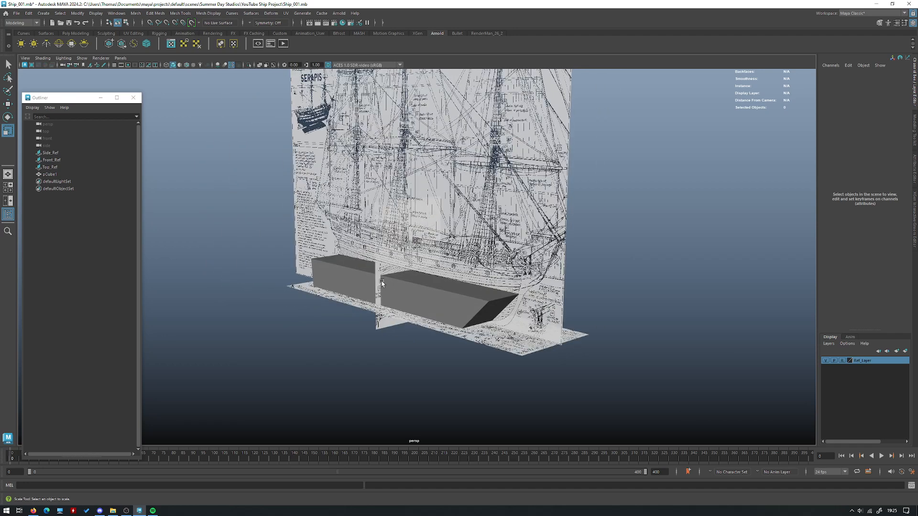
pyautogui.scroll(-3, 381, 283)
pyautogui.keyDown('alt'); pyautogui.moveTo(526, 273); pyautogui.dragTo(530, 212); pyautogui.keyUp('alt')
pyautogui.click(400, 291)
pyautogui.click(508, 206)
pyautogui.keyDown('alt'); pyautogui.moveTo(402, 282); pyautogui.dragTo(510, 318); pyautogui.keyUp('alt')
pyautogui.scroll(3, 510, 319)
pyautogui.click(496, 315)
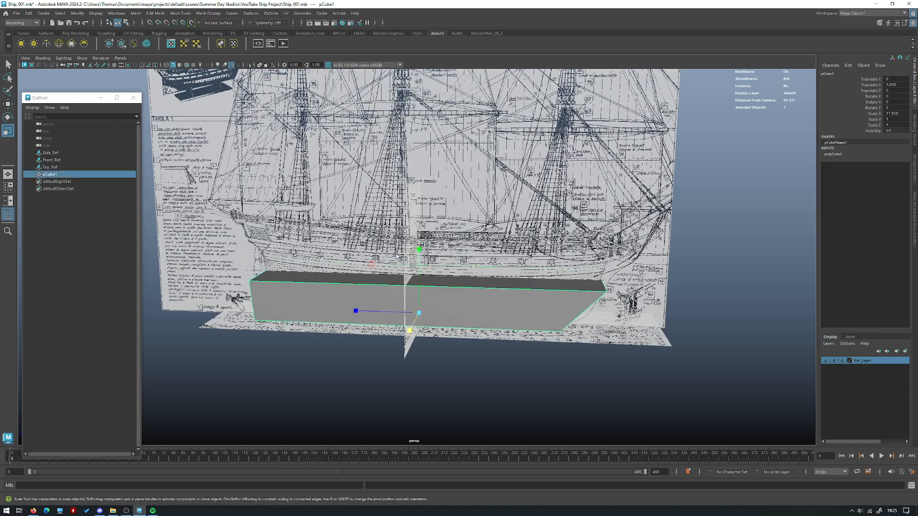
pyautogui.keyDown('alt'); pyautogui.moveTo(397, 256); pyautogui.dragTo(411, 250); pyautogui.keyUp('alt')
pyautogui.press('space')
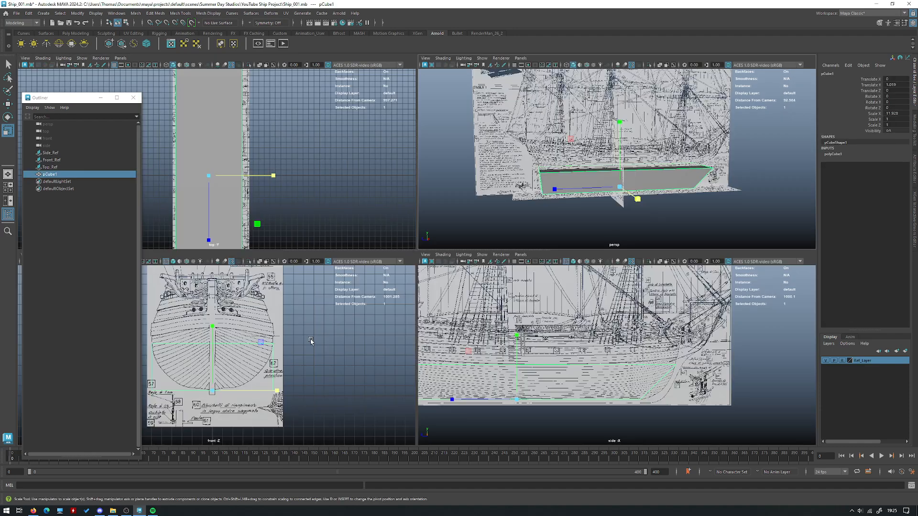
pyautogui.press('space')
pyautogui.press('space')
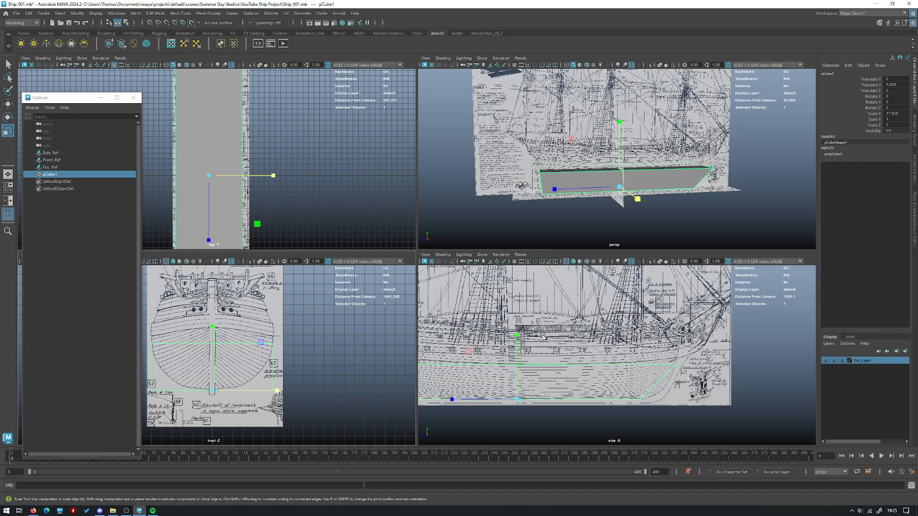
pyautogui.press('space')
pyautogui.keyDown('alt'); pyautogui.moveTo(578, 310); pyautogui.dragTo(505, 302, button='right'); pyautogui.keyUp('alt')
pyautogui.keyDown('alt'); pyautogui.moveTo(506, 303); pyautogui.dragTo(619, 311, button='middle'); pyautogui.keyUp('alt')
pyautogui.keyDown('alt'); pyautogui.moveTo(618, 311); pyautogui.dragTo(539, 300, button='right'); pyautogui.keyUp('alt')
pyautogui.keyDown('alt'); pyautogui.moveTo(539, 299); pyautogui.dragTo(600, 301, button='middle'); pyautogui.keyUp('alt')
pyautogui.keyDown('shift'); pyautogui.rightClick(624, 293); pyautogui.keyUp('shift')
pyautogui.keyDown('alt'); pyautogui.moveTo(546, 309); pyautogui.dragTo(607, 300, button='middle'); pyautogui.keyUp('alt')
pyautogui.keyDown('shift'); pyautogui.rightClick(619, 291); pyautogui.keyUp('shift')
pyautogui.click(619, 291)
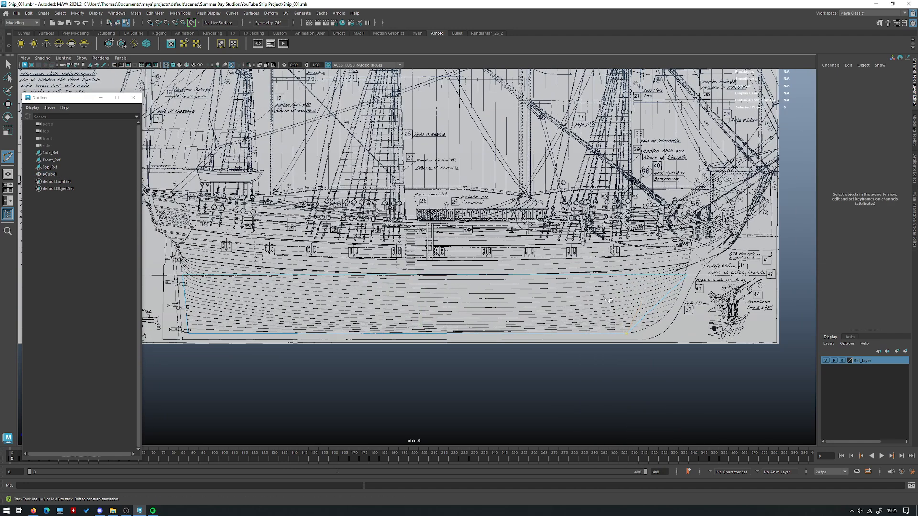
pyautogui.press('w')
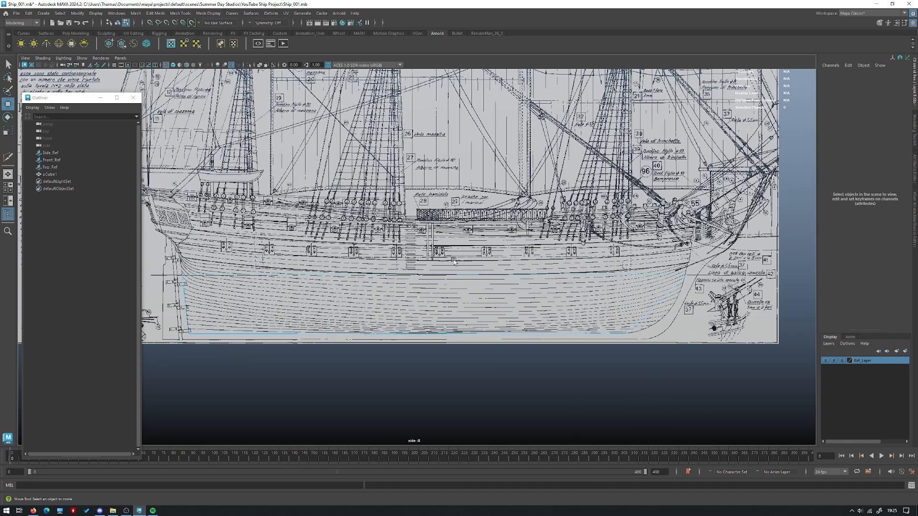
# - Insert a horizontal edge loop around the hull block at about mid-height with the Multi-Cut tool
pyautogui.keyDown('alt'); pyautogui.moveTo(454, 278); pyautogui.dragTo(422, 274, button='middle'); pyautogui.keyUp('alt')
pyautogui.moveTo(422, 273); pyautogui.dragTo(462, 254, button='right')
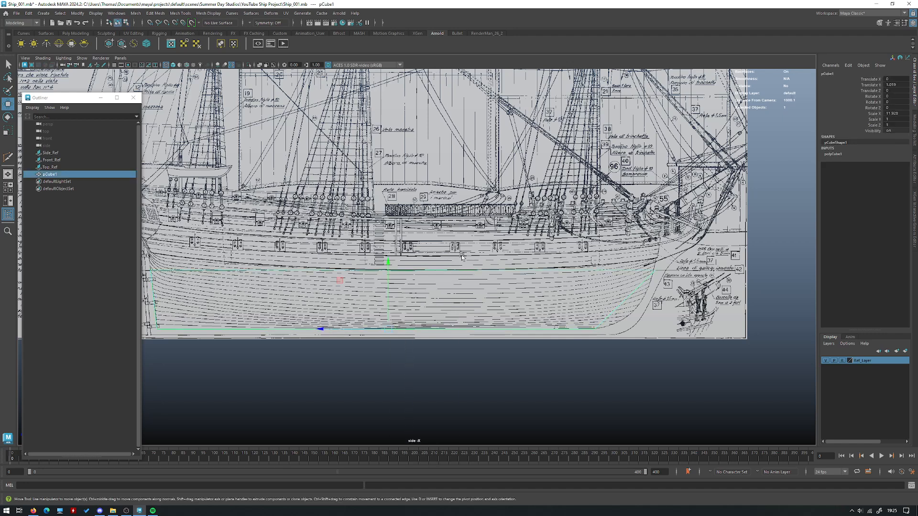
pyautogui.rightClick(441, 279)
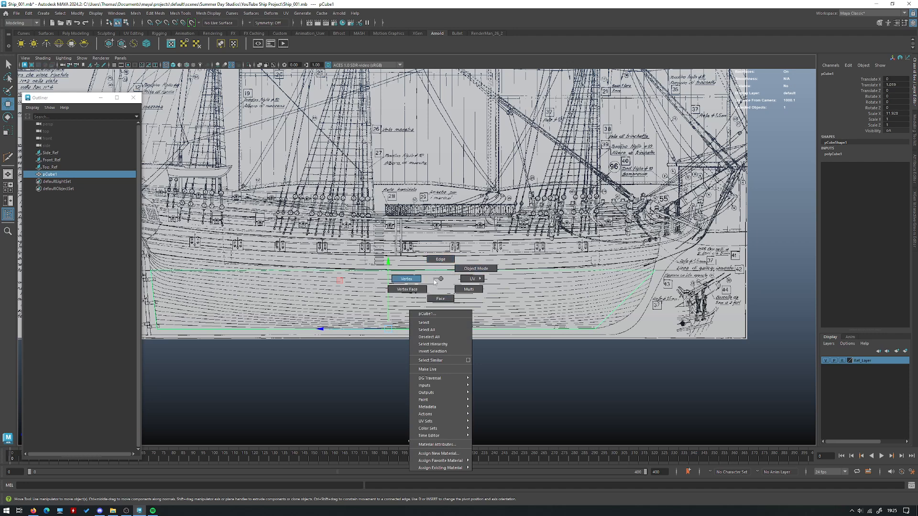
pyautogui.moveTo(437, 278); pyautogui.dragTo(438, 278, button='right')
pyautogui.keyDown('shift'); pyautogui.rightClick(448, 280); pyautogui.keyUp('shift')
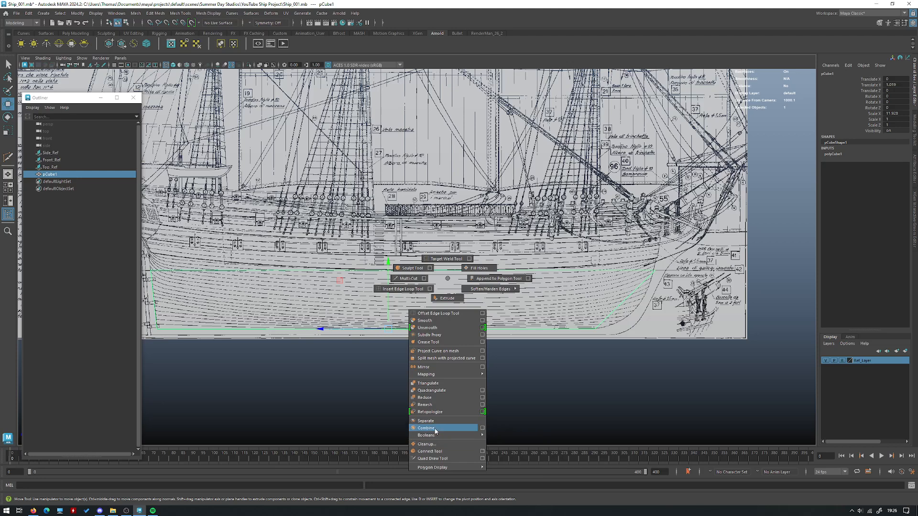
pyautogui.click(403, 282)
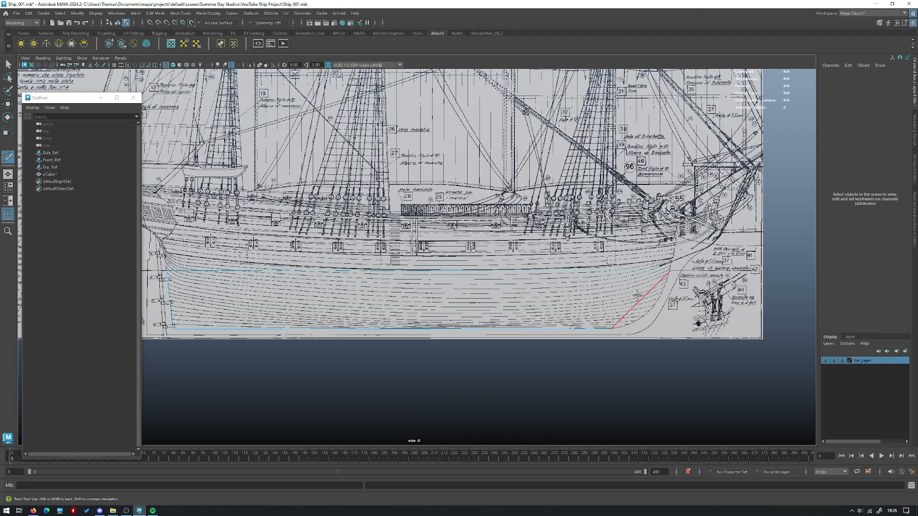
pyautogui.click(637, 299)
pyautogui.click(646, 283)
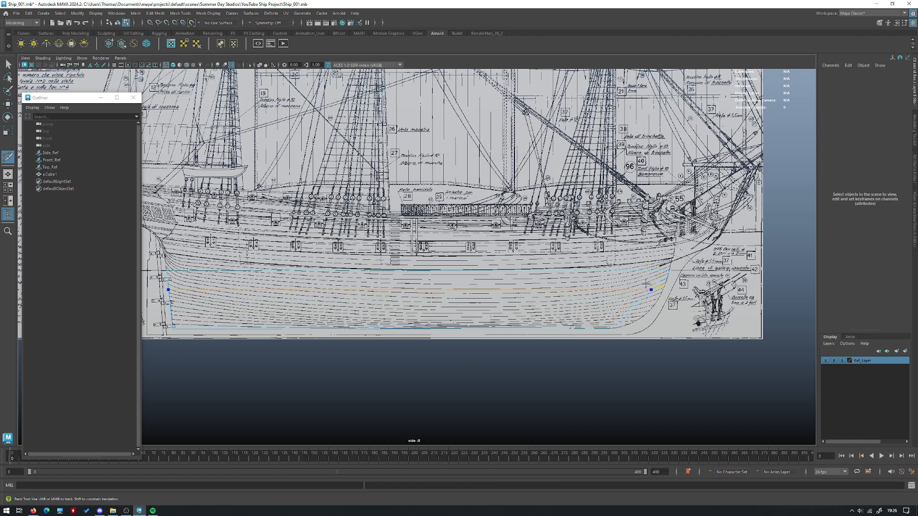
# - Move the new edge loop's bow vertices forward onto the curved stem line of the side blueprint
pyautogui.scroll(1, 595, 355)
pyautogui.keyDown('alt'); pyautogui.moveTo(596, 354); pyautogui.dragTo(439, 304, button='middle'); pyautogui.keyUp('alt')
pyautogui.press('w')
pyautogui.moveTo(439, 304); pyautogui.dragTo(417, 307, button='right')
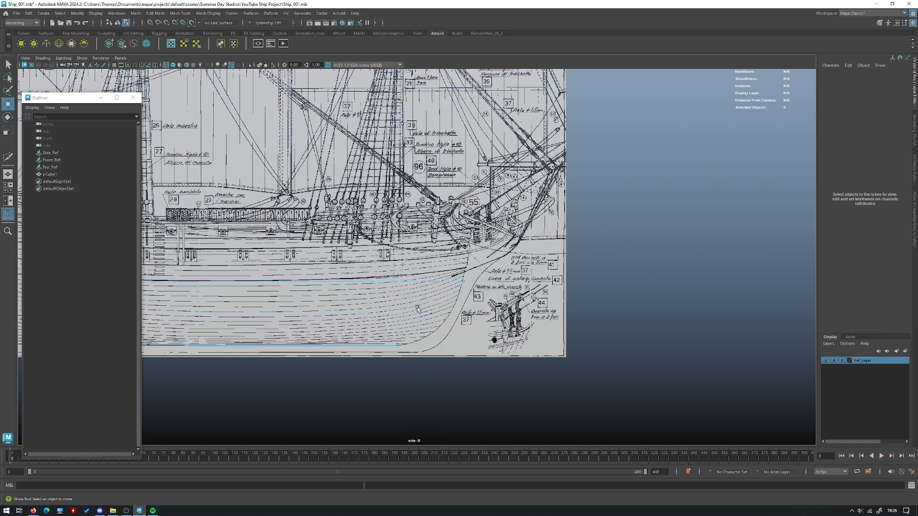
pyautogui.scroll(2, 411, 320)
pyautogui.moveTo(406, 305); pyautogui.dragTo(432, 334)
pyautogui.scroll(-3, 430, 332)
pyautogui.keyDown('alt'); pyautogui.moveTo(406, 323); pyautogui.dragTo(719, 323, button='middle'); pyautogui.keyUp('alt')
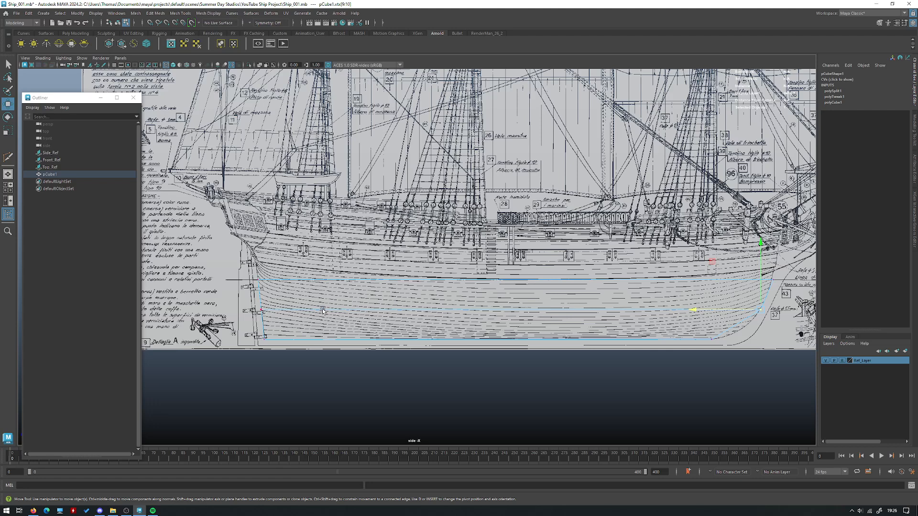
# - Insert a vertical edge loop across the hull block near amidships with the Multi-Cut tool
pyautogui.scroll(1, 326, 303)
pyautogui.keyDown('alt'); pyautogui.moveTo(479, 340); pyautogui.dragTo(393, 336, button='middle'); pyautogui.keyUp('alt')
pyautogui.keyDown('alt'); pyautogui.moveTo(299, 277); pyautogui.dragTo(356, 272, button='middle'); pyautogui.keyUp('alt')
pyautogui.keyDown('shift'); pyautogui.moveTo(475, 286); pyautogui.dragTo(477, 275, button='right'); pyautogui.keyUp('shift')
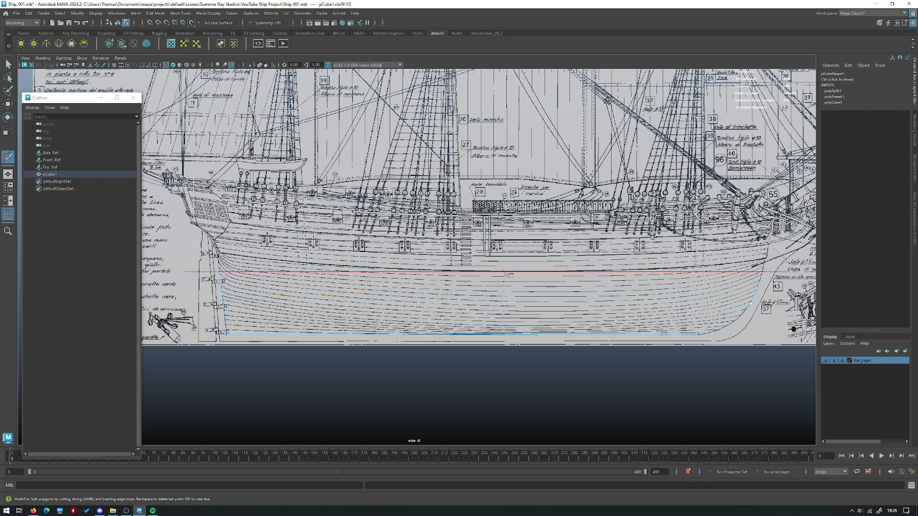
pyautogui.moveTo(500, 274)
pyautogui.keyDown('alt'); pyautogui.mouseDown(button='middle')
pyautogui.moveTo(454, 272)
pyautogui.moveTo(497, 271)
pyautogui.mouseUp(button='middle'); pyautogui.keyUp('alt')
pyautogui.keyDown('ctrl'); pyautogui.click(496, 271); pyautogui.keyUp('ctrl')
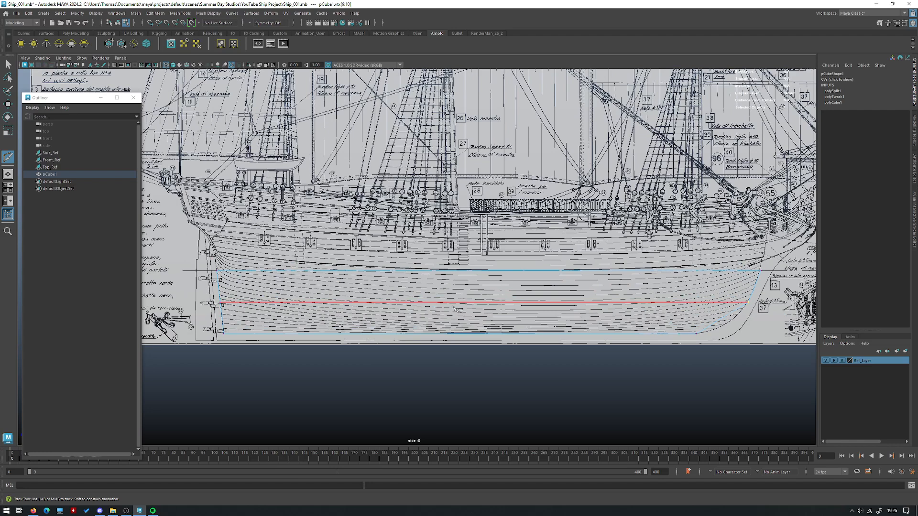
# - Set the top view to wireframe display so its blueprint shows through the hull block
pyautogui.press('space')
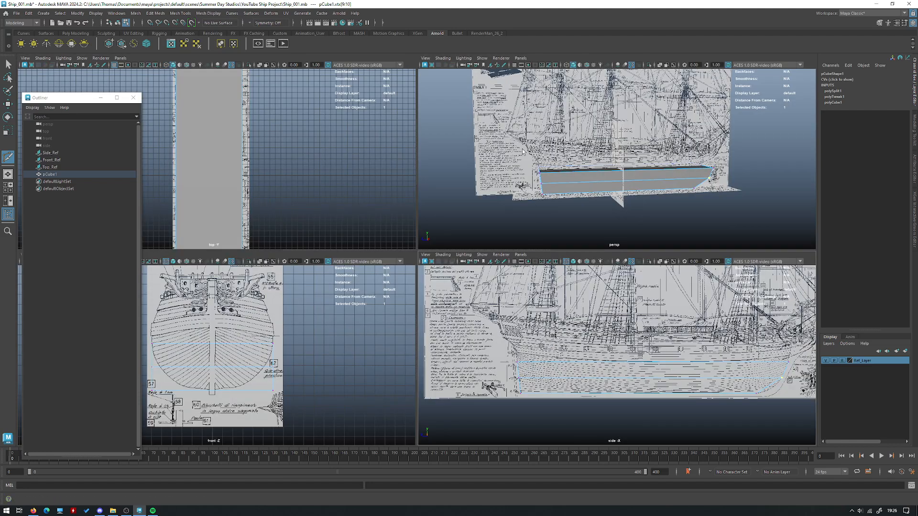
pyautogui.press('space')
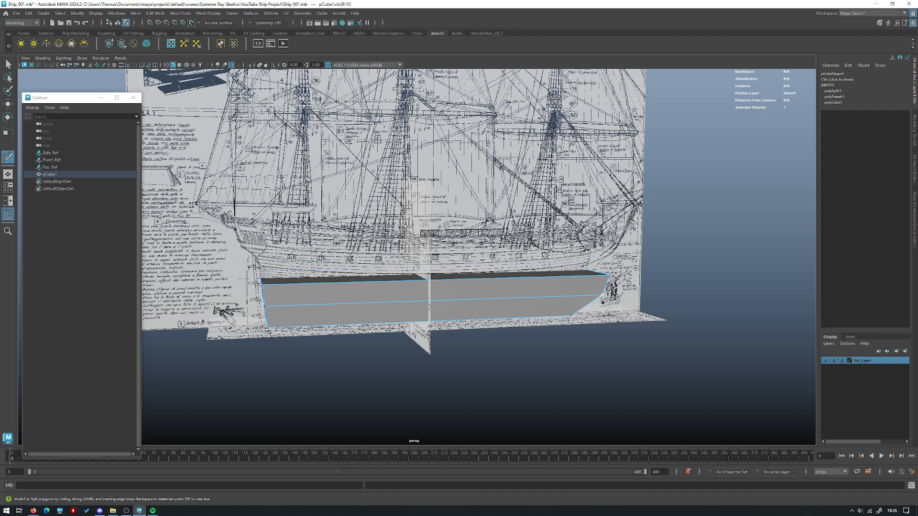
pyautogui.press('space')
pyautogui.press('4')
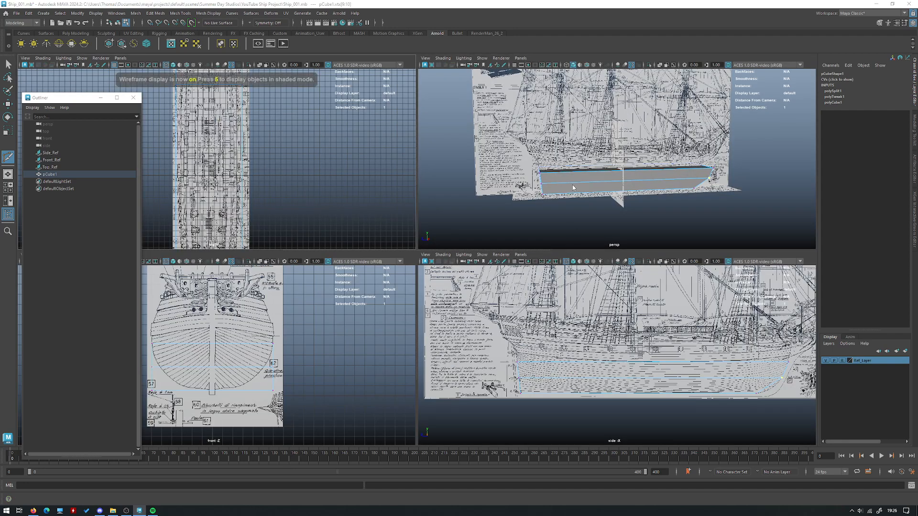
# - Examine the hull block's side and bow against the blueprint planes in the perspective view
pyautogui.press('space')
pyautogui.scroll(5, 573, 187)
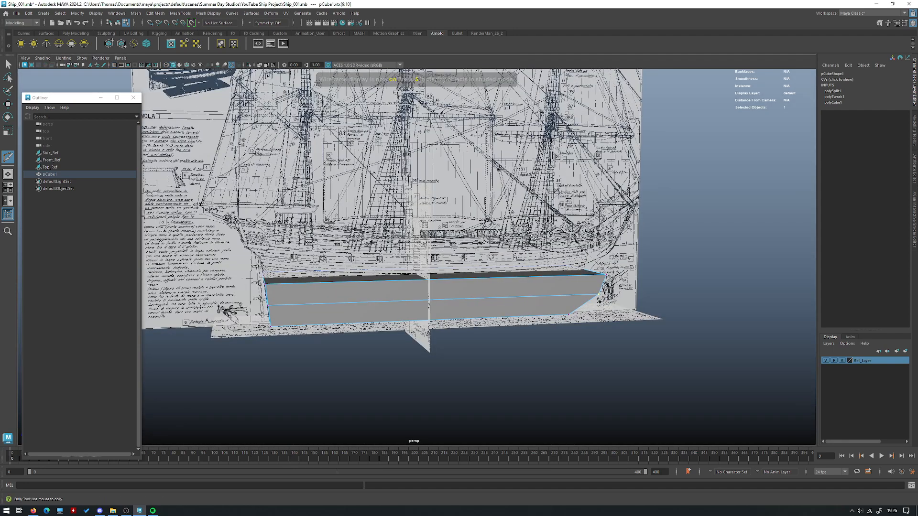
pyautogui.scroll(3, 513, 204)
pyautogui.keyDown('alt'); pyautogui.moveTo(454, 298); pyautogui.dragTo(439, 301); pyautogui.keyUp('alt')
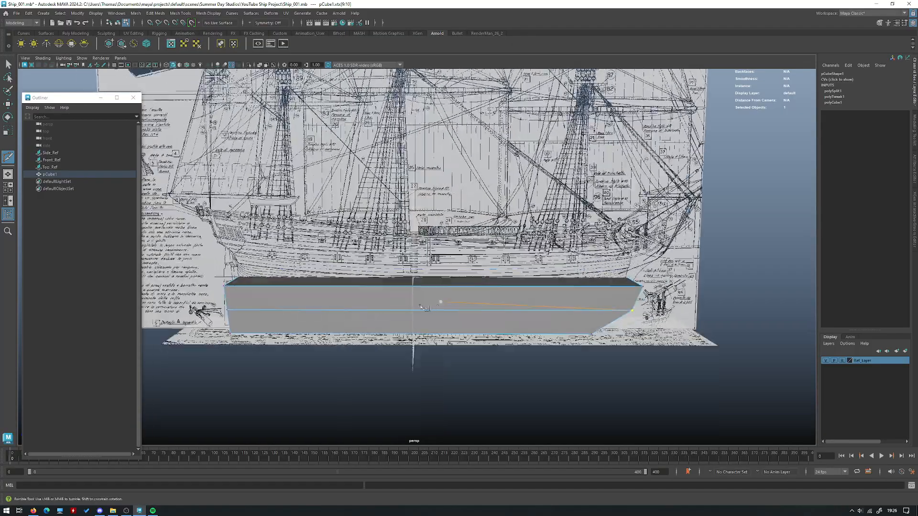
pyautogui.keyDown('alt'); pyautogui.moveTo(438, 302); pyautogui.dragTo(485, 290, button='middle'); pyautogui.keyUp('alt')
pyautogui.scroll(2, 468, 294)
pyautogui.keyDown('alt'); pyautogui.moveTo(468, 293); pyautogui.dragTo(359, 278); pyautogui.keyUp('alt')
pyautogui.scroll(2, 495, 301)
pyautogui.press('space')
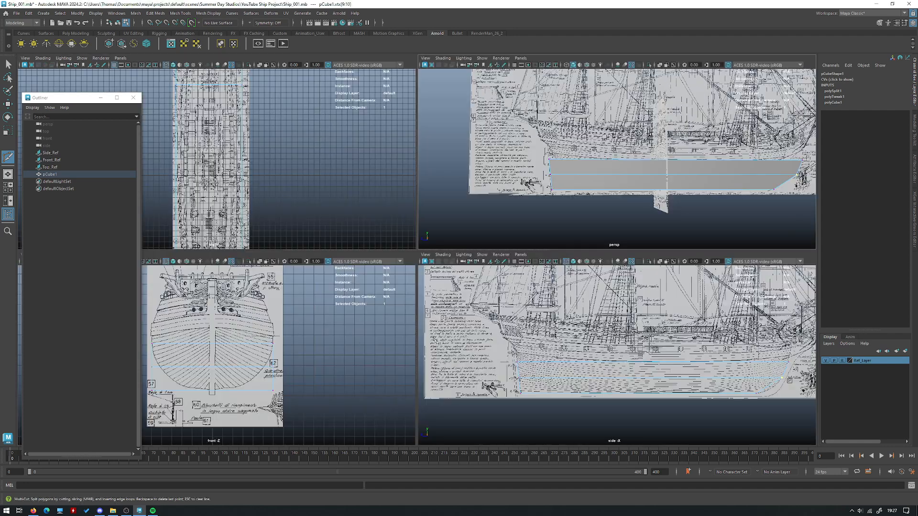
pyautogui.press('space')
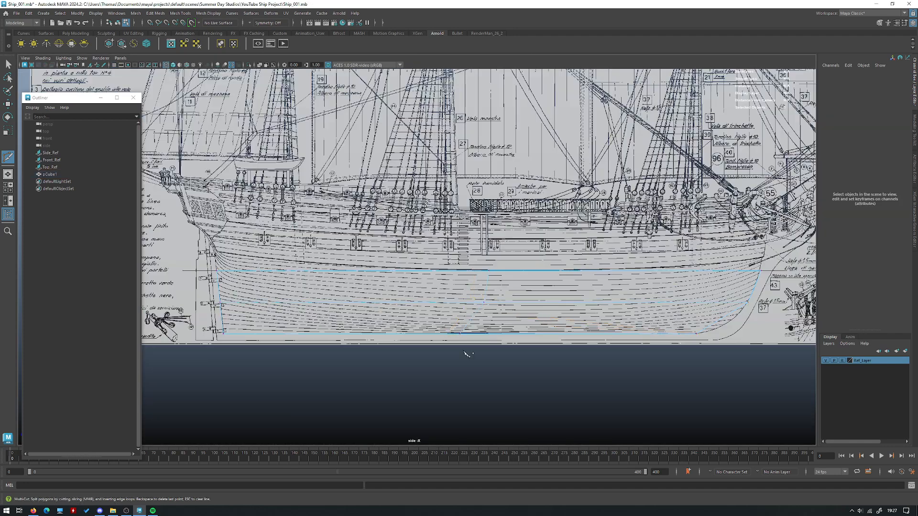
# - Select the hull block's upper stern vertices in the side view with the Move tool and bring up their pivot-editing handle
pyautogui.scroll(3, 545, 314)
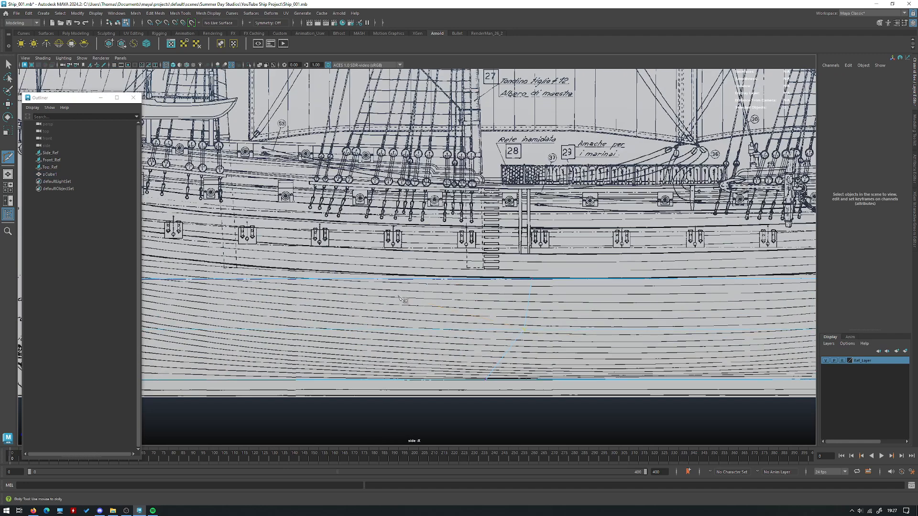
pyautogui.keyDown('alt'); pyautogui.moveTo(402, 298); pyautogui.dragTo(568, 301, button='middle'); pyautogui.keyUp('alt')
pyautogui.press('w')
pyautogui.moveTo(365, 290); pyautogui.dragTo(292, 278, button='right')
pyautogui.moveTo(277, 287); pyautogui.dragTo(244, 258)
pyautogui.press('d')
pyautogui.press('d')
pyautogui.press('d')
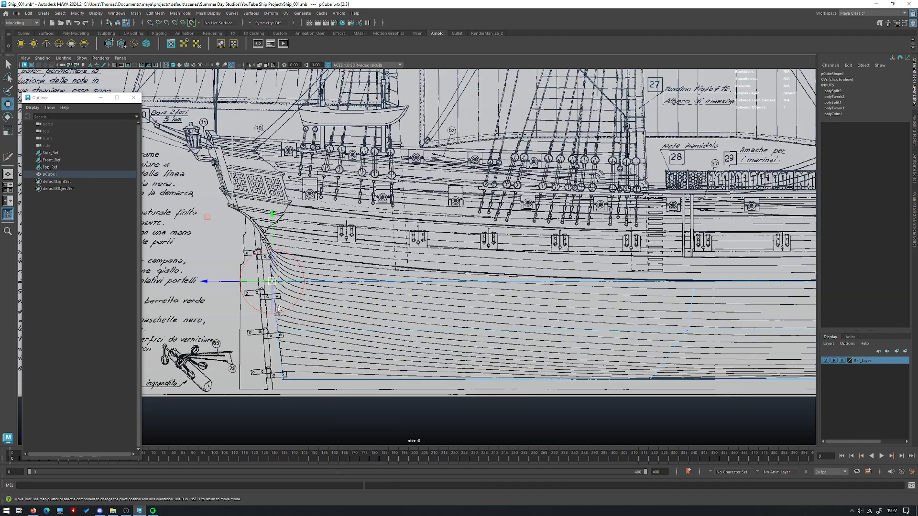
# - Isolate the hull block in the perspective view and return to vertex selection at its upper stern edge
pyautogui.press('space')
pyautogui.press('space')
pyautogui.keyDown('alt'); pyautogui.moveTo(306, 263); pyautogui.dragTo(390, 258); pyautogui.keyUp('alt')
pyautogui.keyDown('alt'); pyautogui.moveTo(390, 258); pyautogui.dragTo(476, 271, button='right'); pyautogui.keyUp('alt')
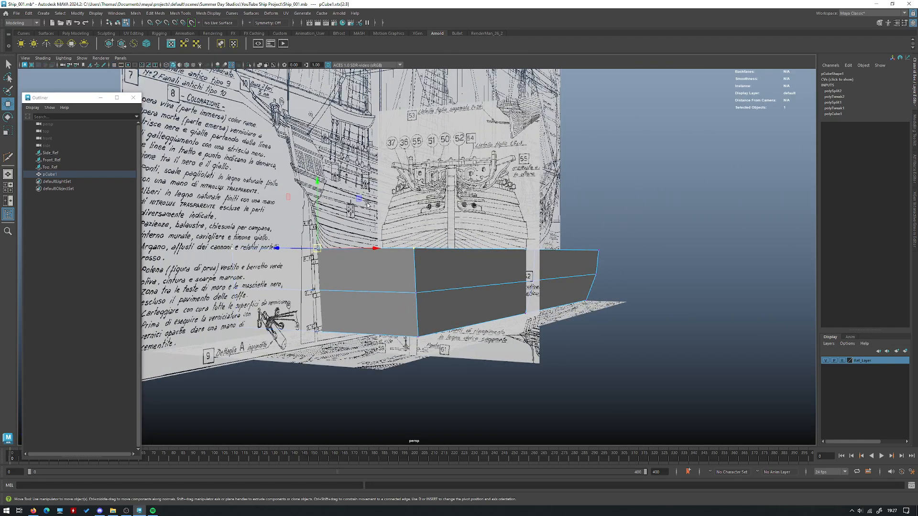
pyautogui.keyDown('alt'); pyautogui.moveTo(378, 274); pyautogui.dragTo(441, 259, button='middle'); pyautogui.keyUp('alt')
pyautogui.moveTo(440, 259); pyautogui.dragTo(489, 240, button='right')
pyautogui.keyDown('alt'); pyautogui.moveTo(464, 249); pyautogui.dragTo(443, 261); pyautogui.keyUp('alt')
pyautogui.hotkey('ctrl', '1')
pyautogui.keyDown('alt'); pyautogui.moveTo(442, 260); pyautogui.dragTo(453, 286, button='right'); pyautogui.keyUp('alt')
pyautogui.moveTo(532, 197); pyautogui.dragTo(503, 195, button='right')
pyautogui.keyDown('alt'); pyautogui.moveTo(471, 237); pyautogui.dragTo(455, 250); pyautogui.keyUp('alt')
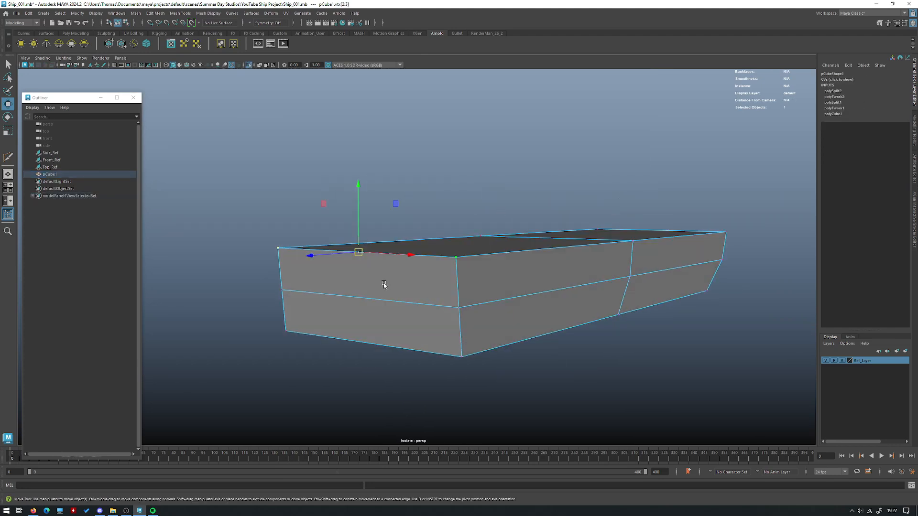
pyautogui.keyDown('alt'); pyautogui.moveTo(405, 264); pyautogui.dragTo(392, 268); pyautogui.keyUp('alt')
pyautogui.keyDown('alt'); pyautogui.moveTo(392, 267); pyautogui.dragTo(383, 303, button='right'); pyautogui.keyUp('alt')
pyautogui.keyDown('alt'); pyautogui.moveTo(383, 303); pyautogui.dragTo(336, 271); pyautogui.keyUp('alt')
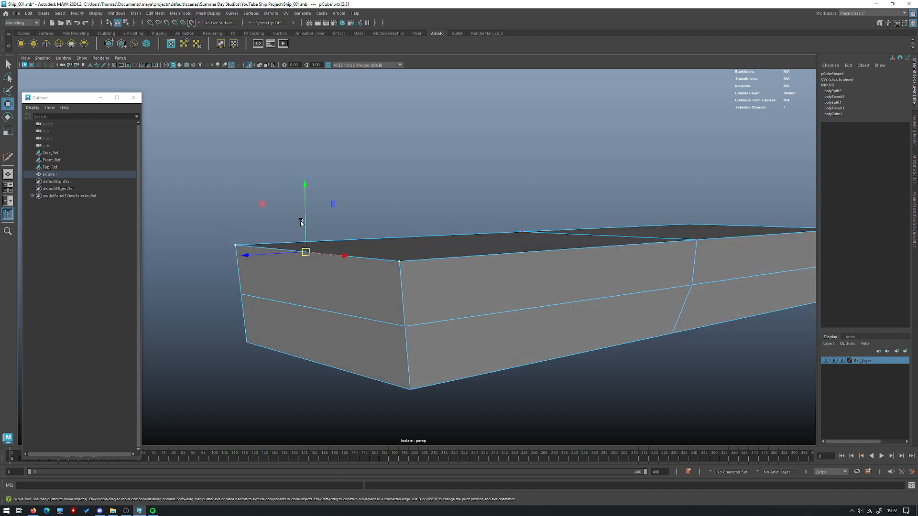
pyautogui.keyDown('alt'); pyautogui.moveTo(251, 217); pyautogui.dragTo(377, 293); pyautogui.keyUp('alt')
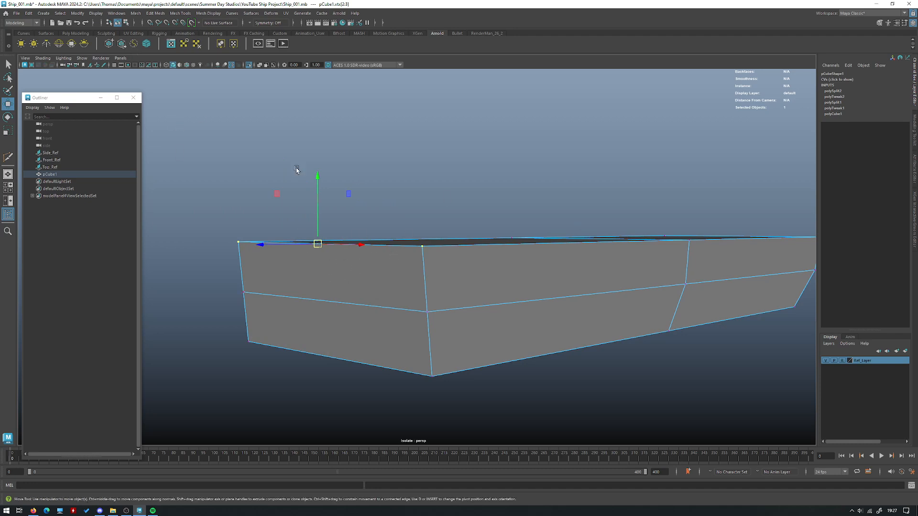
pyautogui.keyDown('alt'); pyautogui.moveTo(307, 256); pyautogui.dragTo(308, 256); pyautogui.keyUp('alt')
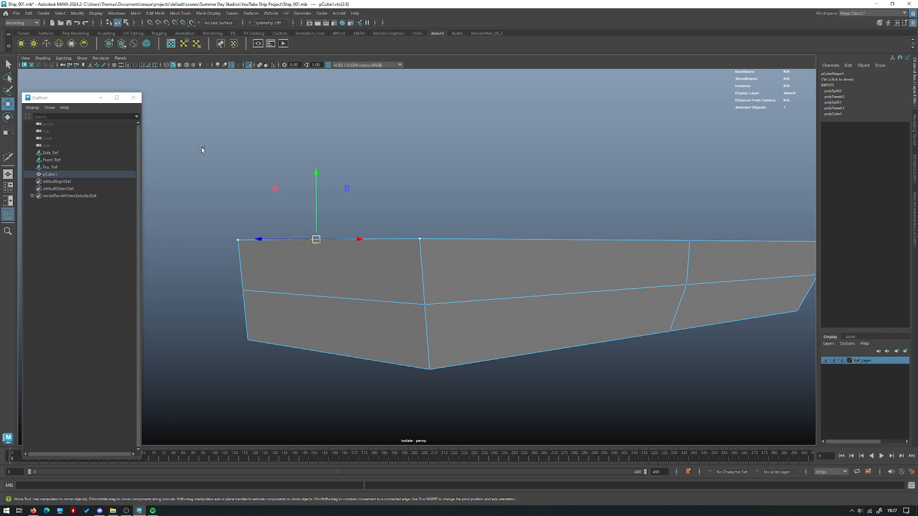
pyautogui.click(117, 14)
pyautogui.moveTo(180, 86)
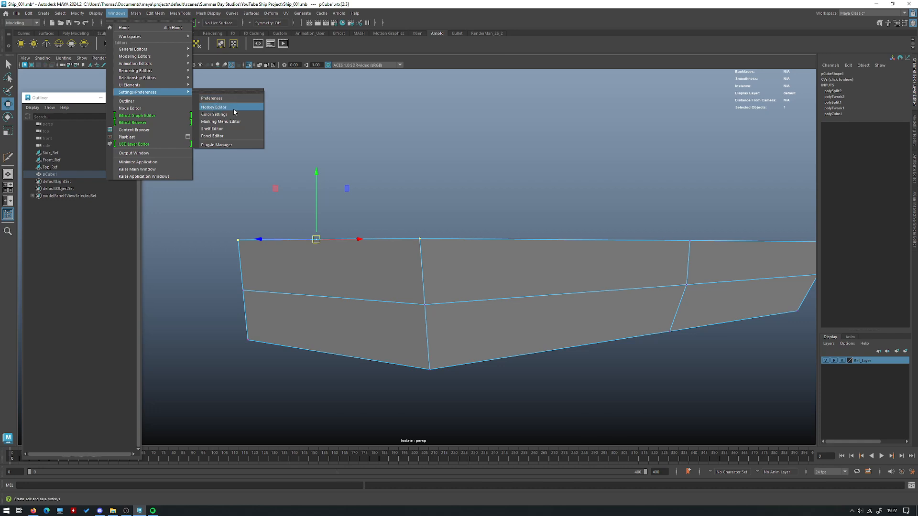
pyautogui.click(408, 141)
pyautogui.keyDown('alt'); pyautogui.moveTo(396, 163); pyautogui.dragTo(408, 158); pyautogui.keyUp('alt')
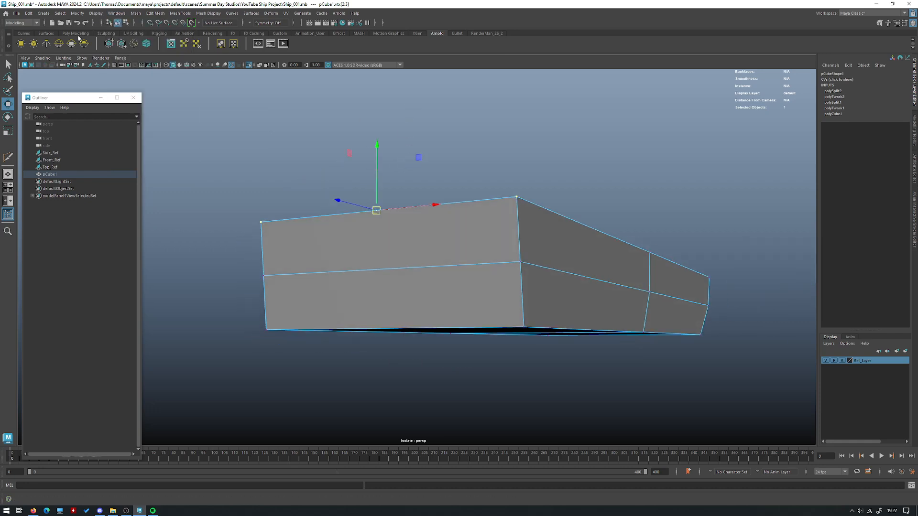
# - Open the Move tool's settings beside the model and turn on pivot editing for the upper stern vertices
pyautogui.click(72, 34)
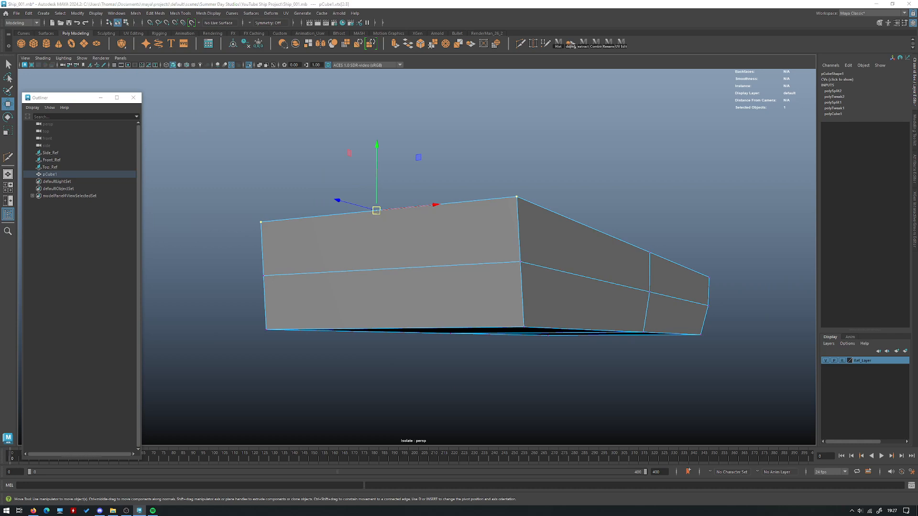
pyautogui.doubleClick(7, 105)
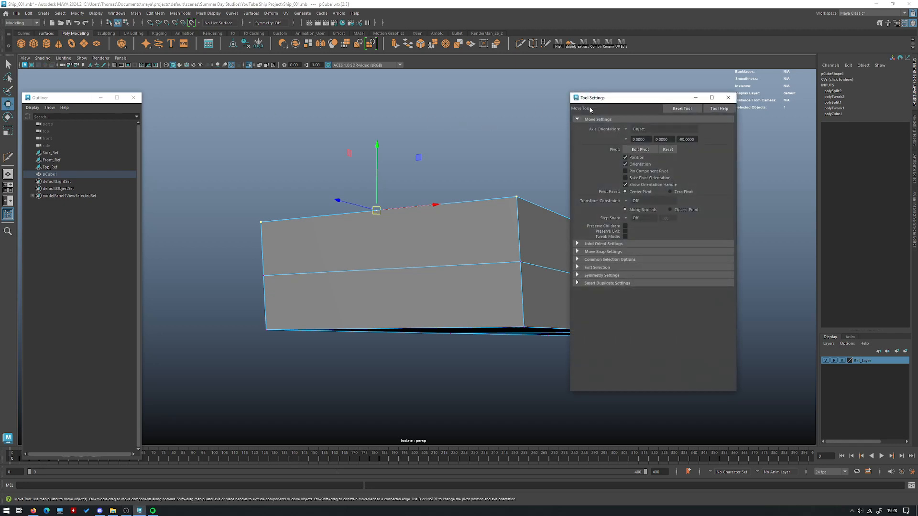
pyautogui.moveTo(596, 101); pyautogui.dragTo(120, 86)
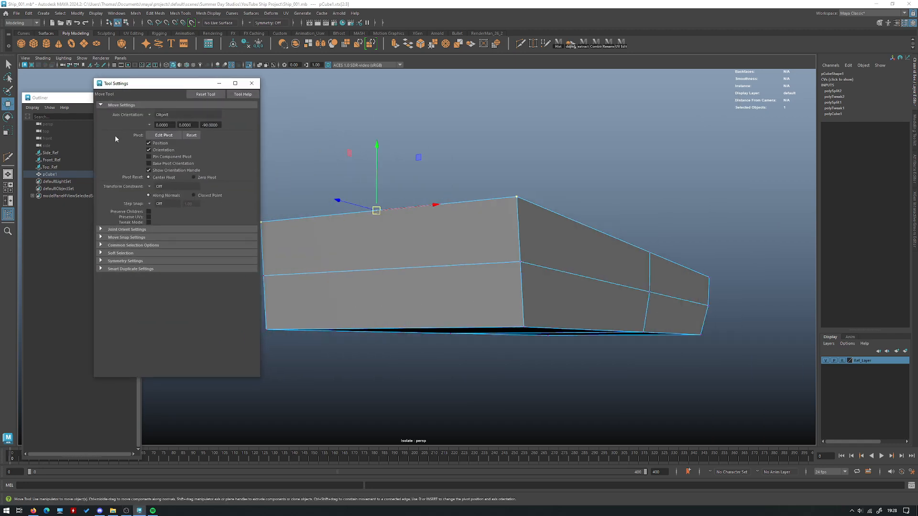
pyautogui.click(170, 137)
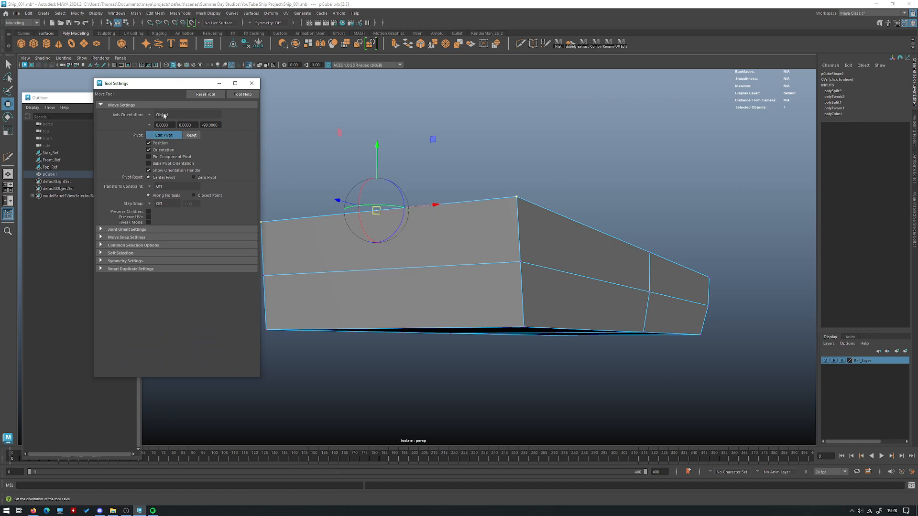
# - Try the World axis orientation for the Move tool and set it back to Object
pyautogui.click(150, 116)
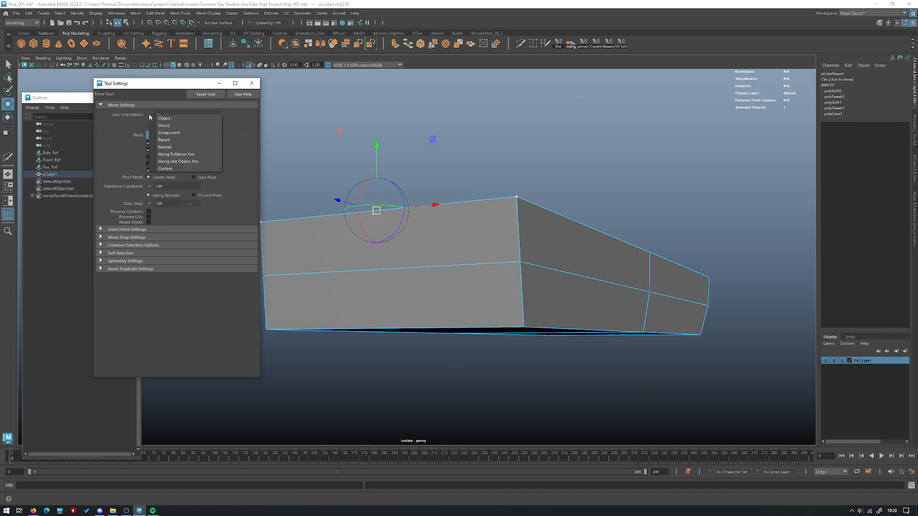
pyautogui.click(164, 125)
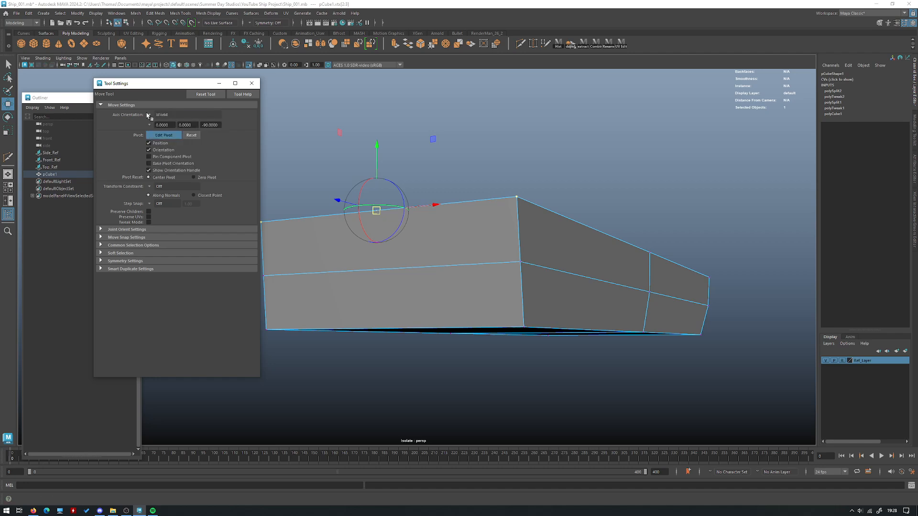
pyautogui.keyDown('alt'); pyautogui.moveTo(405, 155); pyautogui.dragTo(222, 160); pyautogui.keyUp('alt')
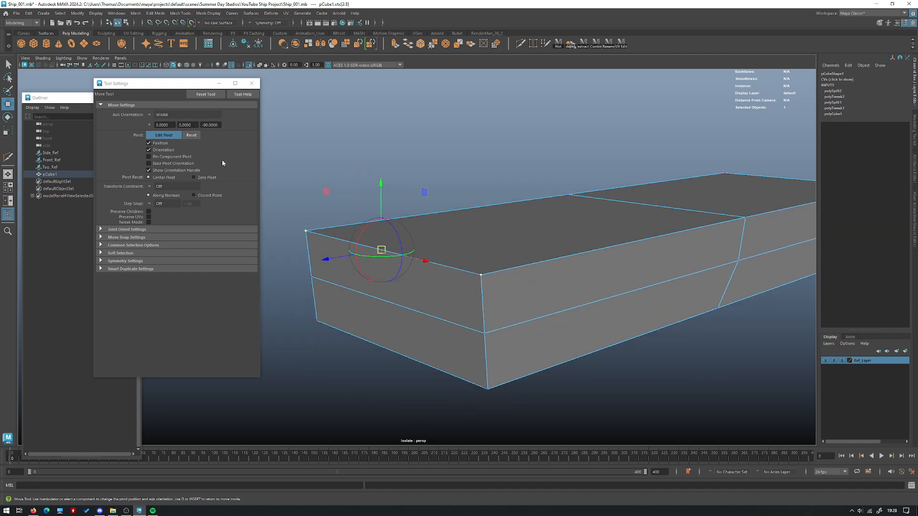
pyautogui.keyDown('alt'); pyautogui.moveTo(357, 155); pyautogui.dragTo(369, 201); pyautogui.keyUp('alt')
pyautogui.click(149, 116)
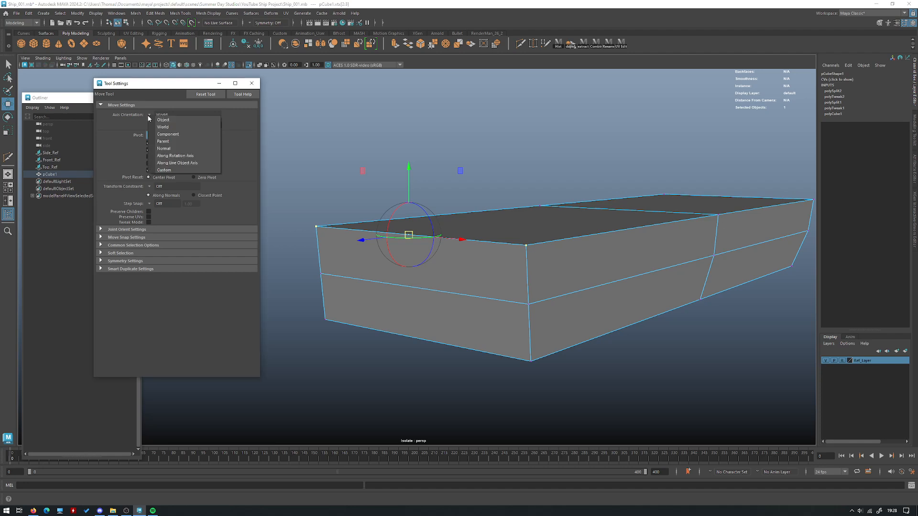
pyautogui.click(165, 120)
pyautogui.keyDown('alt'); pyautogui.moveTo(382, 158); pyautogui.dragTo(401, 202); pyautogui.keyUp('alt')
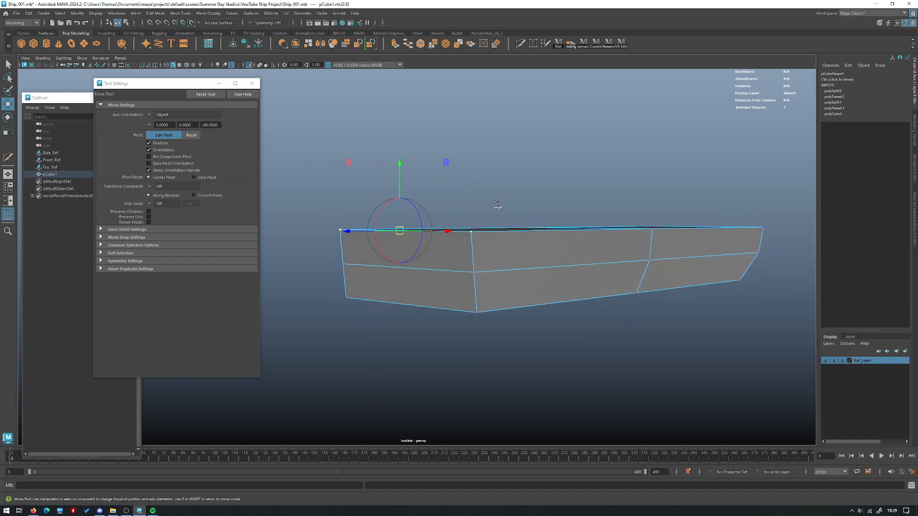
pyautogui.keyDown('alt'); pyautogui.moveTo(549, 264); pyautogui.dragTo(458, 261); pyautogui.keyUp('alt')
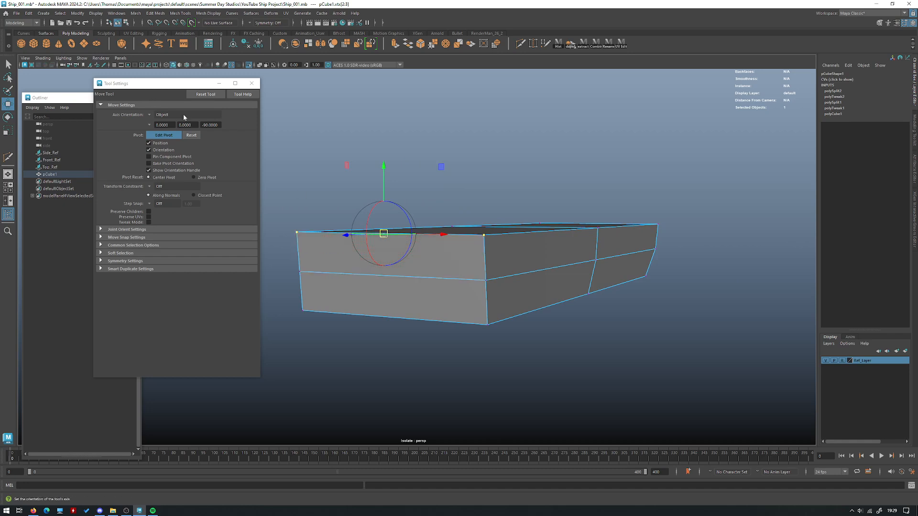
pyautogui.keyDown('alt'); pyautogui.moveTo(414, 258); pyautogui.dragTo(385, 251); pyautogui.keyUp('alt')
# - Align the pivot to the stern face, try sliding the upper stern vertices up along its slope, and undo the move
pyautogui.click(164, 136)
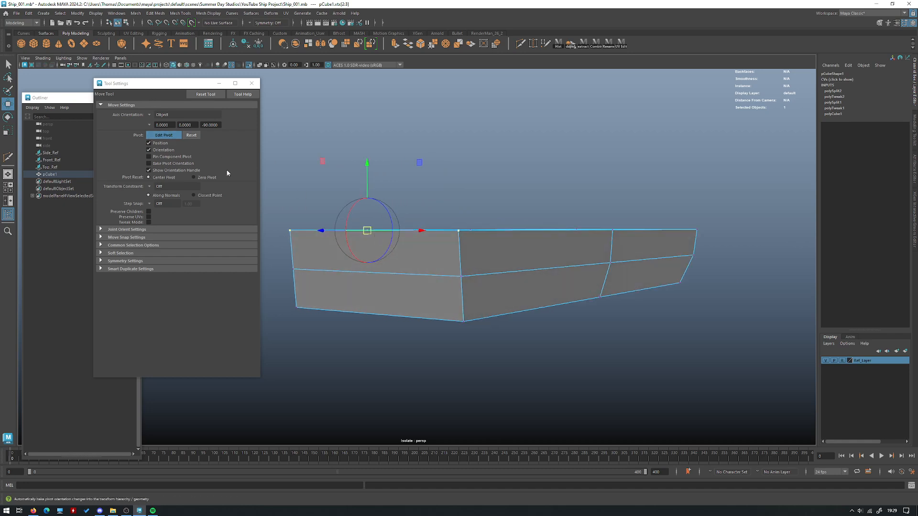
pyautogui.click(399, 263)
pyautogui.moveTo(399, 263)
pyautogui.keyDown('alt'); pyautogui.mouseDown()
pyautogui.moveTo(481, 219)
pyautogui.moveTo(391, 244)
pyautogui.moveTo(404, 280)
pyautogui.mouseUp(); pyautogui.keyUp('alt')
pyautogui.moveTo(394, 236); pyautogui.dragTo(386, 201)
pyautogui.hotkey('ctrl', 'z')
pyautogui.hotkey('ctrl', 'z')
pyautogui.hotkey('ctrl', 'z')
pyautogui.hotkey('ctrl', 'z')
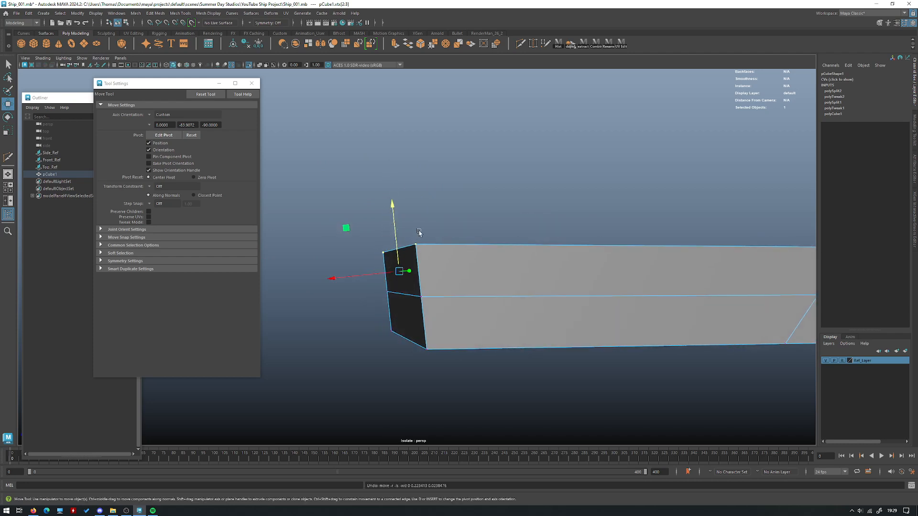
# - Reselect the upper stern vertices, try moving them up and aft along the object axes, and undo both moves
pyautogui.moveTo(435, 261); pyautogui.dragTo(327, 219)
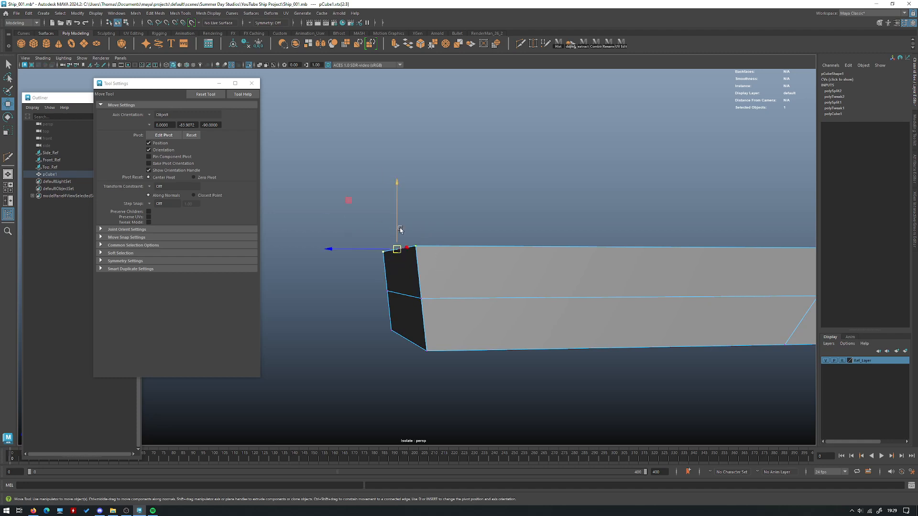
pyautogui.moveTo(394, 211); pyautogui.dragTo(394, 171)
pyautogui.moveTo(366, 210); pyautogui.dragTo(360, 212)
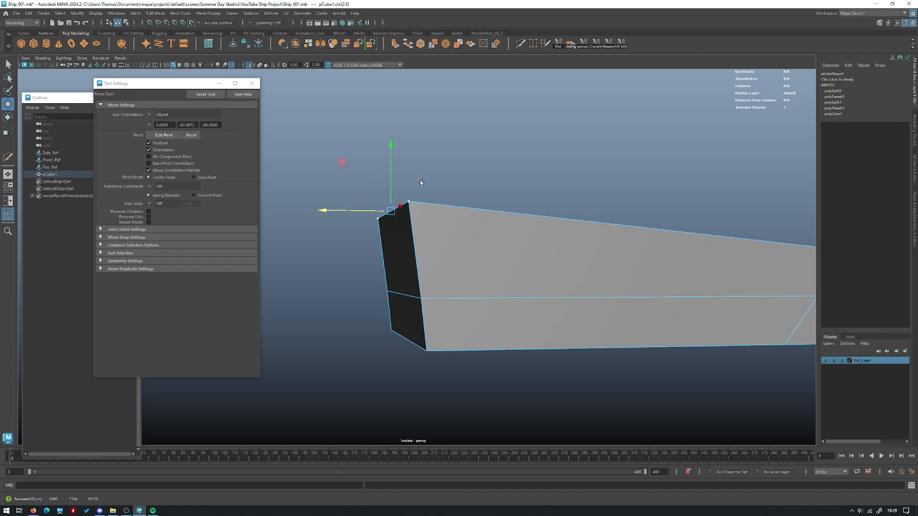
pyautogui.keyDown('alt'); pyautogui.moveTo(443, 214); pyautogui.dragTo(436, 252); pyautogui.keyUp('alt')
pyautogui.hotkey('ctrl', 'z')
pyautogui.hotkey('ctrl', 'z')
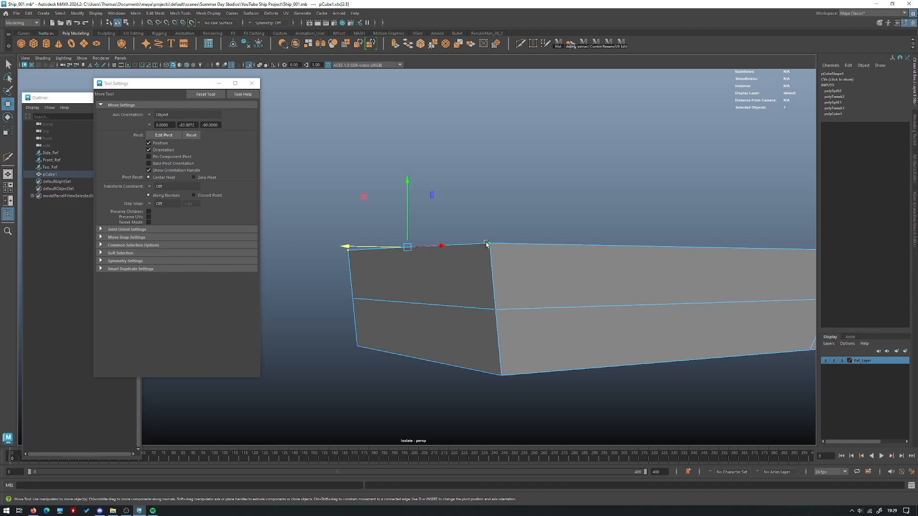
# - Align the upper stern vertices' pivot to the sloped stern face, end pivot editing and return to the side view
pyautogui.click(176, 136)
pyautogui.click(431, 280)
pyautogui.keyDown('alt'); pyautogui.moveTo(431, 279); pyautogui.dragTo(399, 289); pyautogui.keyUp('alt')
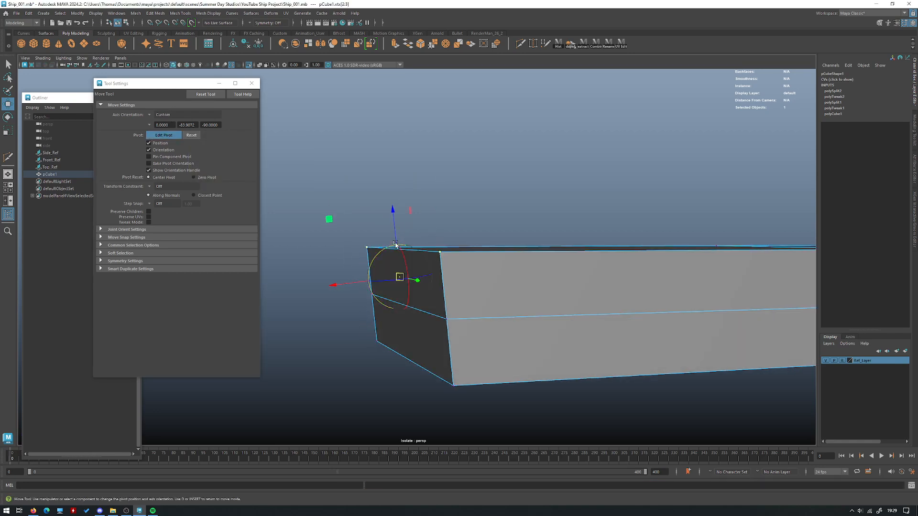
pyautogui.press('d')
pyautogui.keyDown('alt'); pyautogui.moveTo(497, 203); pyautogui.dragTo(465, 215); pyautogui.keyUp('alt')
pyautogui.press('space')
pyautogui.press('space')
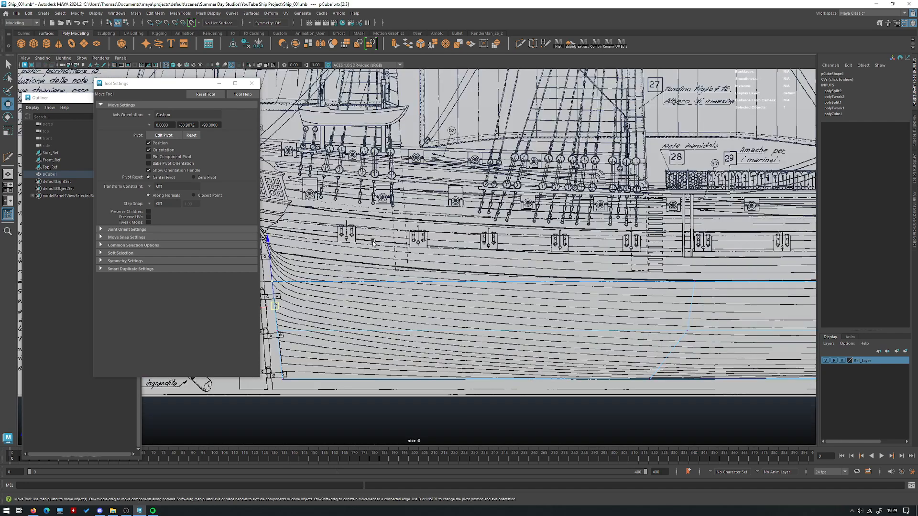
# - Move the upper stern vertices up along the sloped sternpost to the hull line in the side blueprint
pyautogui.keyDown('alt'); pyautogui.moveTo(373, 243); pyautogui.dragTo(484, 235, button='middle'); pyautogui.keyUp('alt')
pyautogui.moveTo(380, 248); pyautogui.dragTo(366, 218)
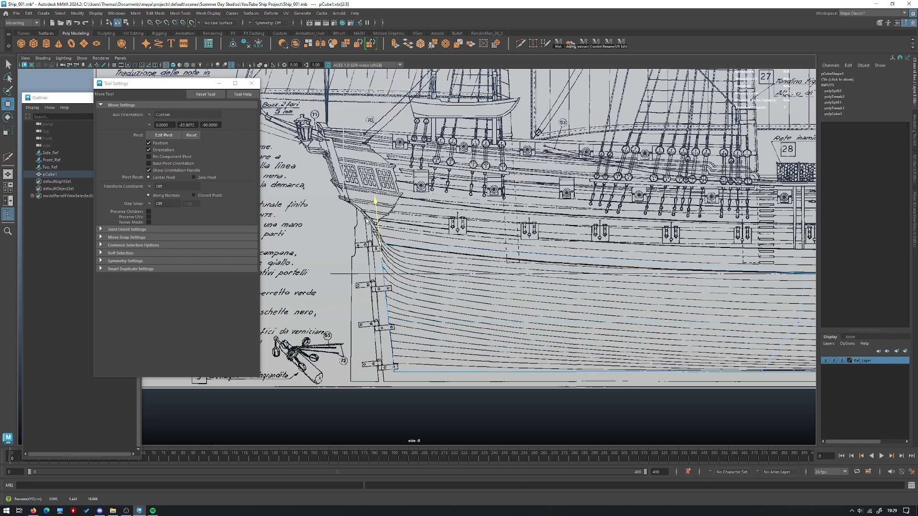
pyautogui.moveTo(366, 218); pyautogui.dragTo(365, 218)
pyautogui.moveTo(402, 216); pyautogui.dragTo(404, 215, button='middle')
pyautogui.moveTo(430, 167)
pyautogui.mouseDown(button='middle')
pyautogui.moveTo(430, 156)
pyautogui.moveTo(426, 166)
pyautogui.mouseUp(button='middle')
pyautogui.scroll(4, 396, 224)
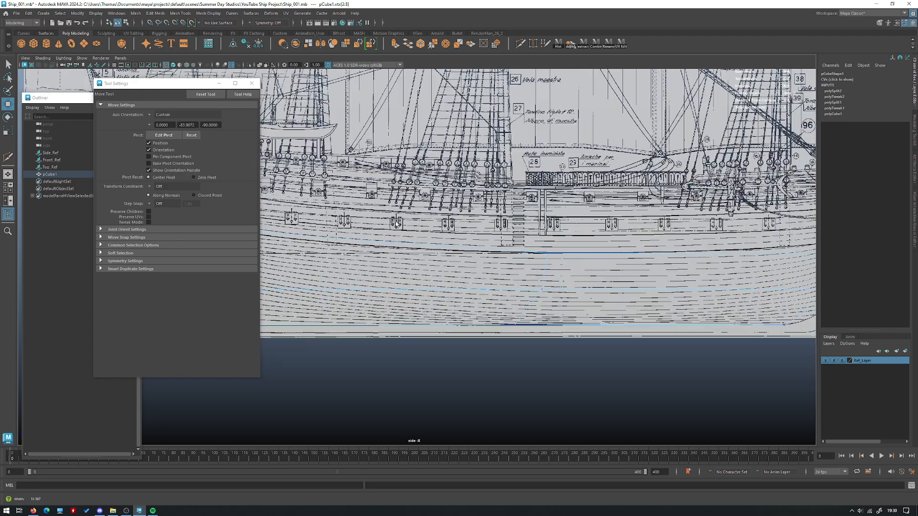
# - Select the Top_Ref image plane and adjust its color gain
pyautogui.keyDown('alt'); pyautogui.moveTo(397, 223); pyautogui.dragTo(438, 220, button='right'); pyautogui.keyUp('alt')
pyautogui.keyDown('alt'); pyautogui.moveTo(438, 220); pyautogui.dragTo(424, 233, button='middle'); pyautogui.keyUp('alt')
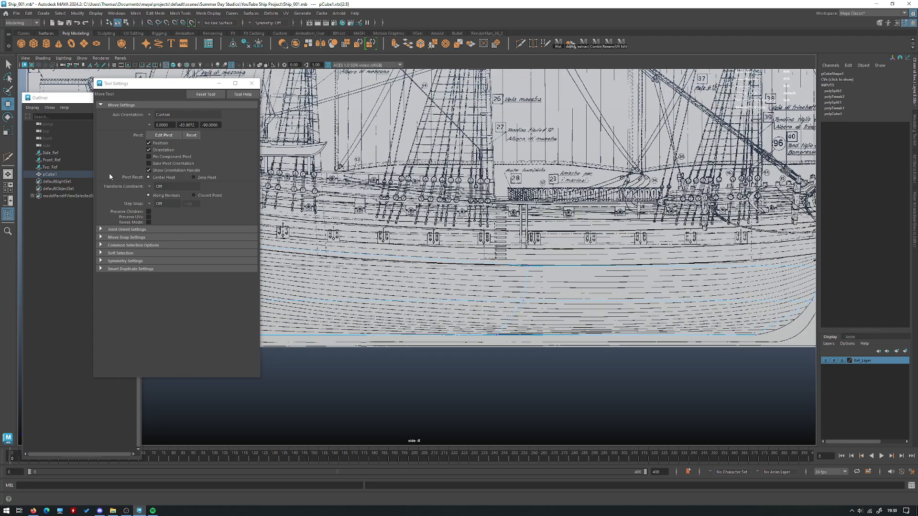
pyautogui.click(48, 167)
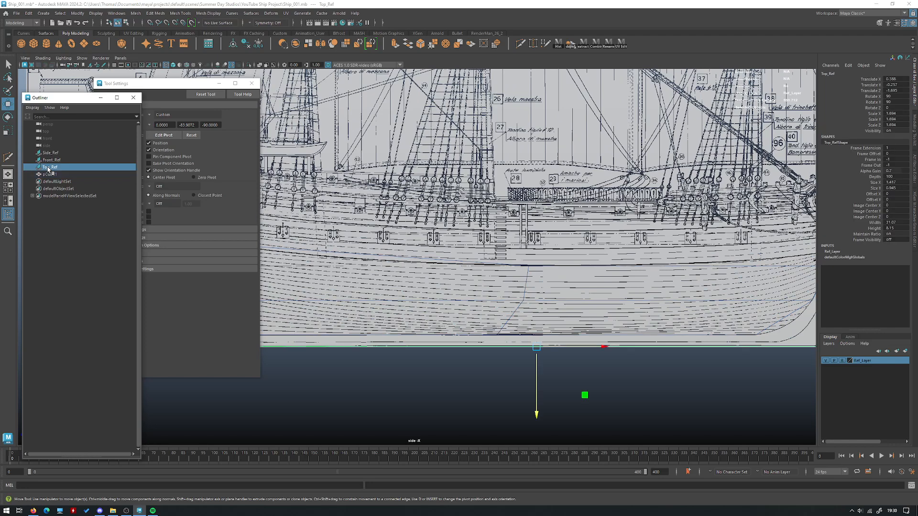
pyautogui.click(914, 168)
pyautogui.scroll(-3, 453, 168)
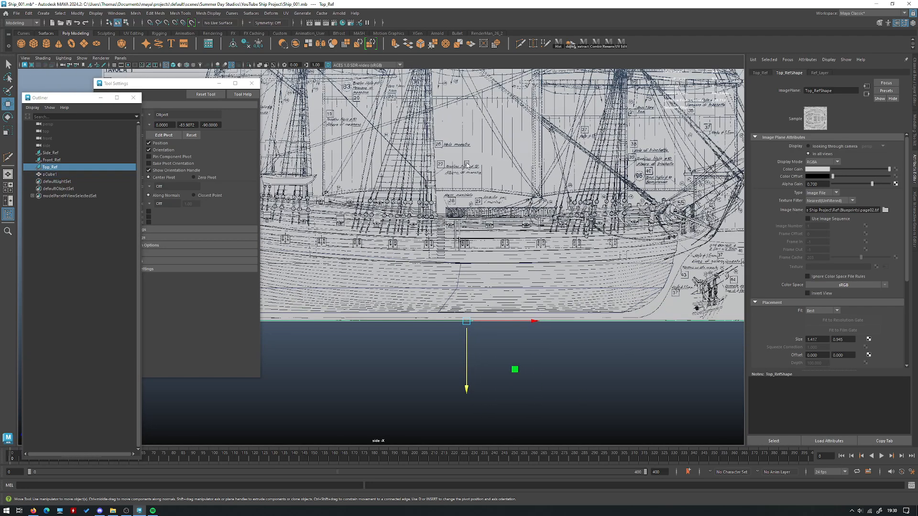
pyautogui.keyDown('alt'); pyautogui.moveTo(681, 196); pyautogui.dragTo(647, 206, button='middle'); pyautogui.keyUp('alt')
pyautogui.scroll(3, 647, 205)
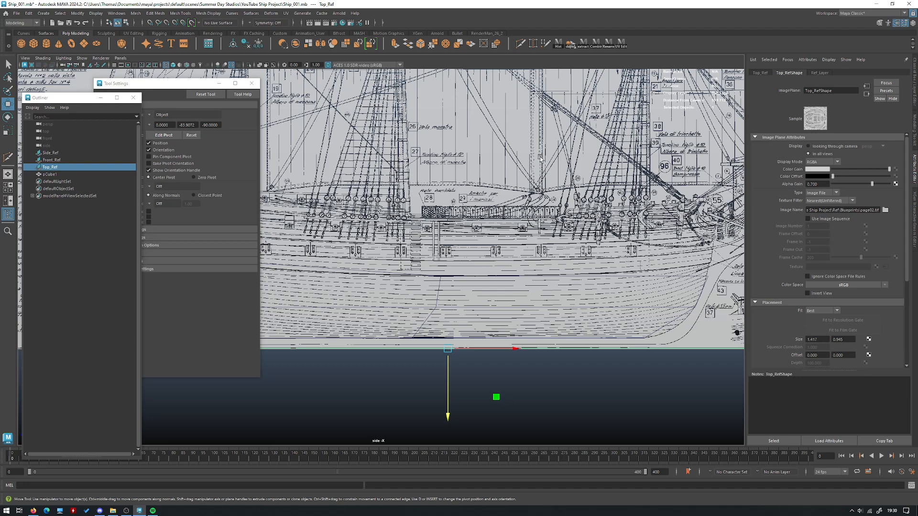
pyautogui.scroll(3, 540, 157)
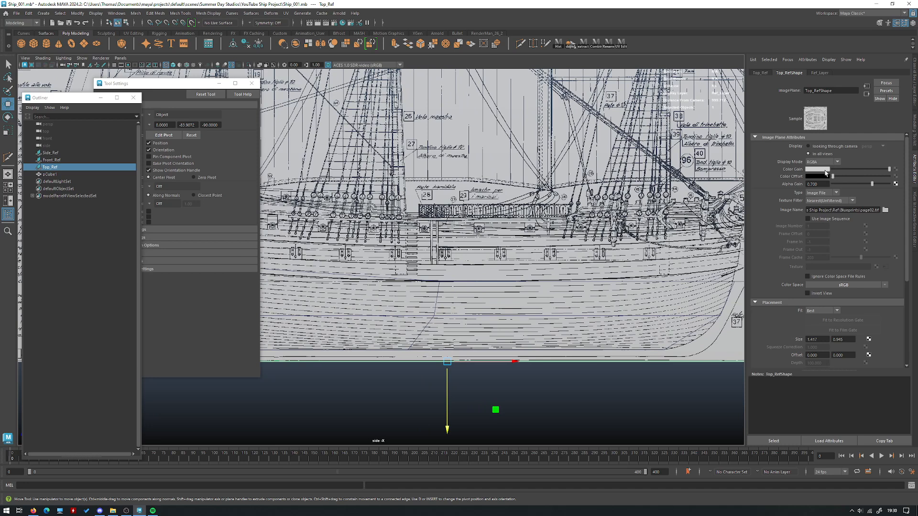
pyautogui.click(826, 171)
# - Adjust the color gain of the Front_Ref and Side_Ref image planes, darkening the side blueprint
pyautogui.click(52, 159)
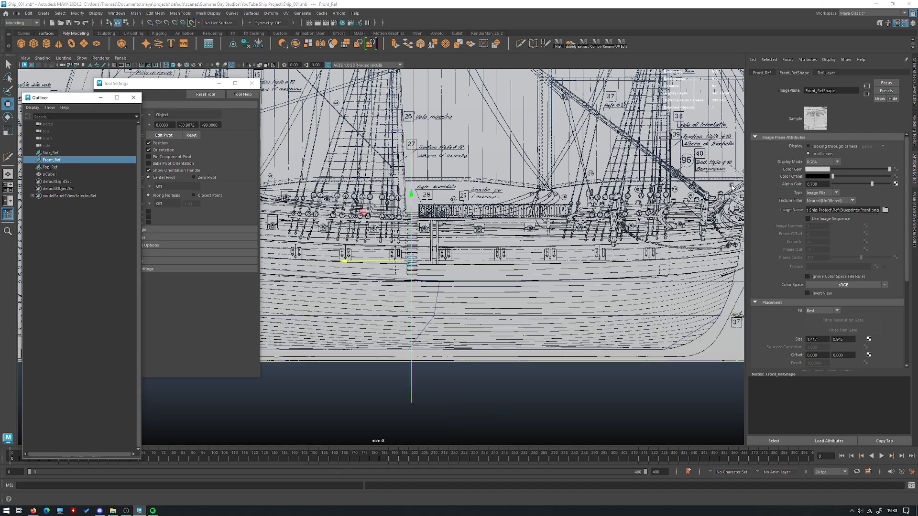
pyautogui.click(814, 169)
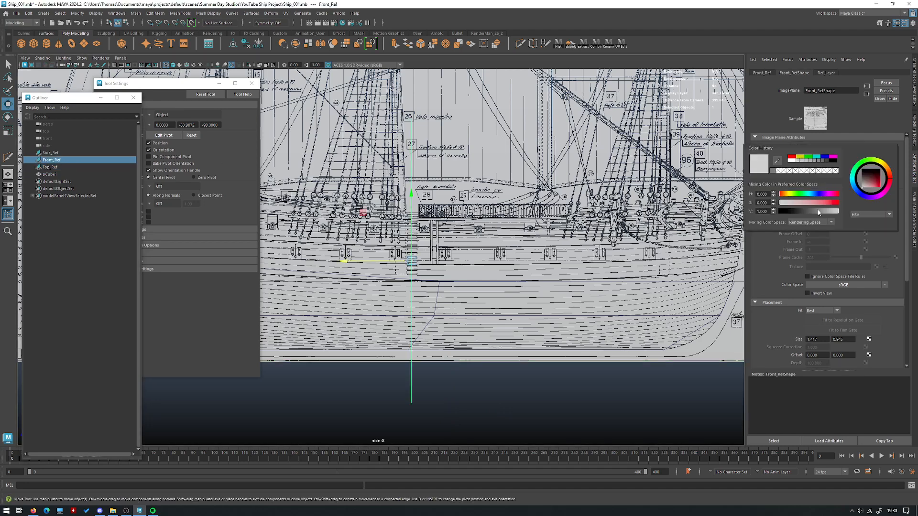
pyautogui.click(405, 191)
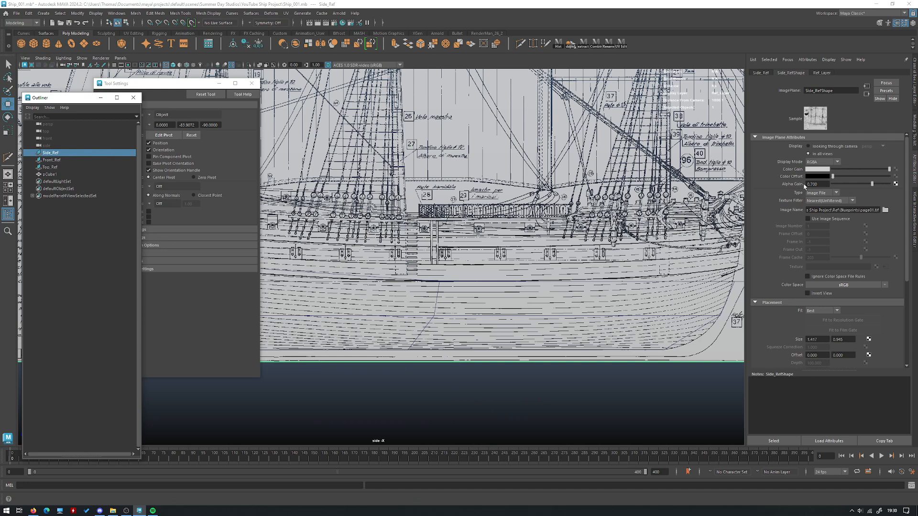
pyautogui.click(822, 169)
pyautogui.moveTo(811, 209)
pyautogui.mouseDown()
pyautogui.moveTo(803, 210)
pyautogui.moveTo(826, 211)
pyautogui.mouseUp()
# - Select the hull cube and pick its upper bow vertices in the side view
pyautogui.keyDown('alt'); pyautogui.moveTo(395, 354); pyautogui.dragTo(397, 240, button='middle'); pyautogui.keyUp('alt')
pyautogui.click(402, 258)
pyautogui.keyDown('alt'); pyautogui.moveTo(525, 242); pyautogui.dragTo(385, 254, button='middle'); pyautogui.keyUp('alt')
pyautogui.keyDown('alt'); pyautogui.moveTo(385, 254); pyautogui.dragTo(499, 295, button='right'); pyautogui.keyUp('alt')
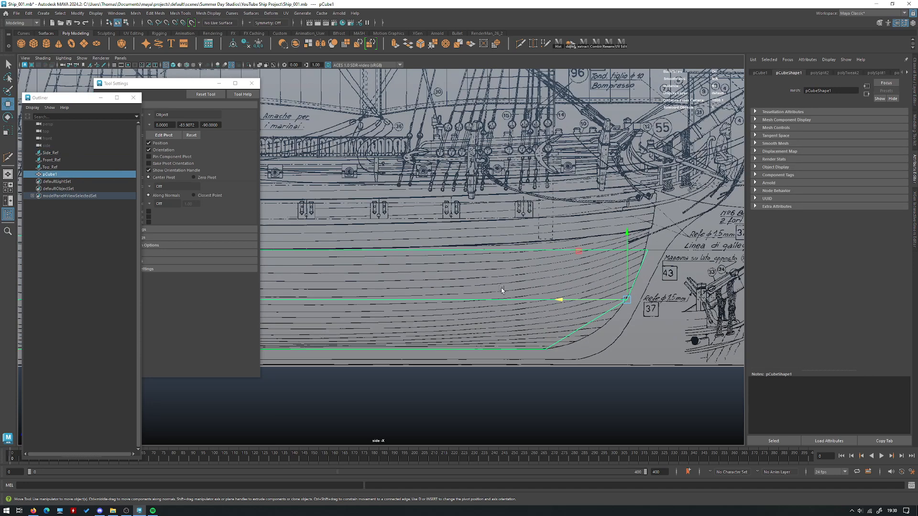
pyautogui.keyDown('alt'); pyautogui.moveTo(577, 268); pyautogui.dragTo(511, 258, button='middle'); pyautogui.keyUp('alt')
pyautogui.keyDown('alt'); pyautogui.moveTo(451, 249); pyautogui.dragTo(621, 244, button='middle'); pyautogui.keyUp('alt')
pyautogui.keyDown('alt'); pyautogui.moveTo(621, 245); pyautogui.dragTo(531, 242, button='right'); pyautogui.keyUp('alt')
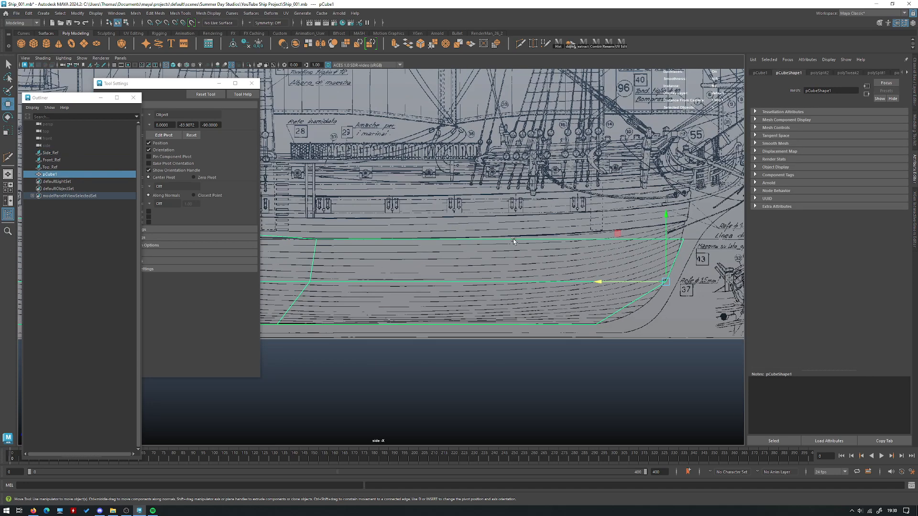
pyautogui.keyDown('alt'); pyautogui.moveTo(530, 242); pyautogui.dragTo(373, 257, button='middle'); pyautogui.keyUp('alt')
pyautogui.keyDown('alt'); pyautogui.moveTo(373, 257); pyautogui.dragTo(570, 285, button='right'); pyautogui.keyUp('alt')
pyautogui.moveTo(543, 252); pyautogui.dragTo(562, 263, button='right')
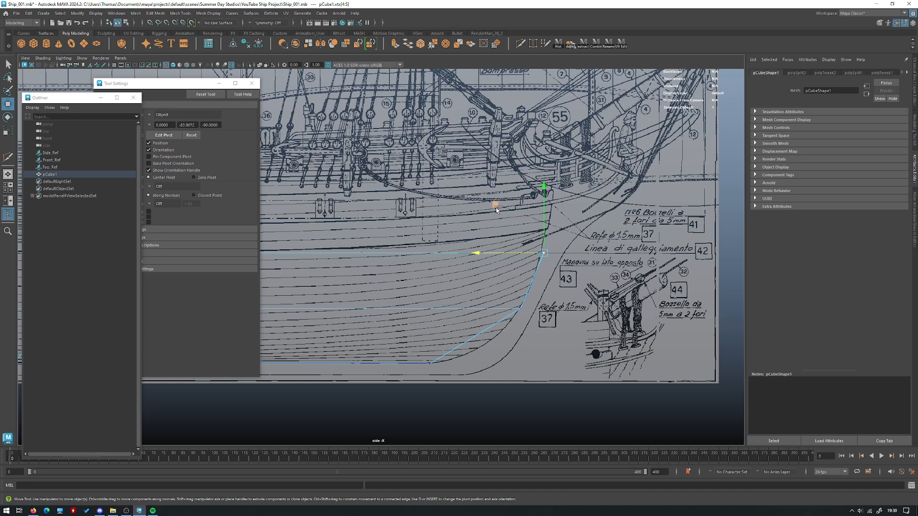
# - Try moving the upper bow vertices in the side view and undo the moves
pyautogui.moveTo(494, 209); pyautogui.dragTo(499, 218)
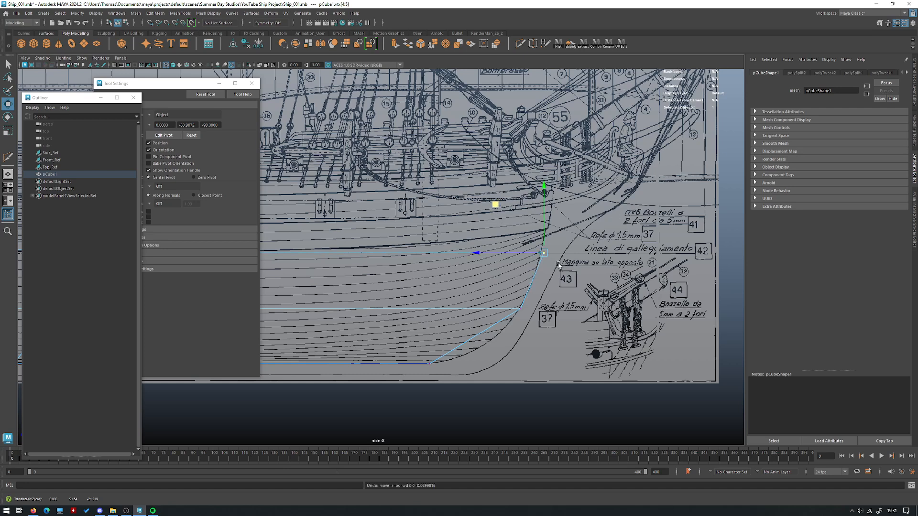
pyautogui.hotkey('ctrl', 'z')
pyautogui.hotkey('ctrl', 'z')
pyautogui.hotkey('ctrl', 'z')
# - Raise the upper bow vertices to the sweeping hull line on the side blueprint's bow
pyautogui.moveTo(495, 206); pyautogui.dragTo(496, 182, button='middle')
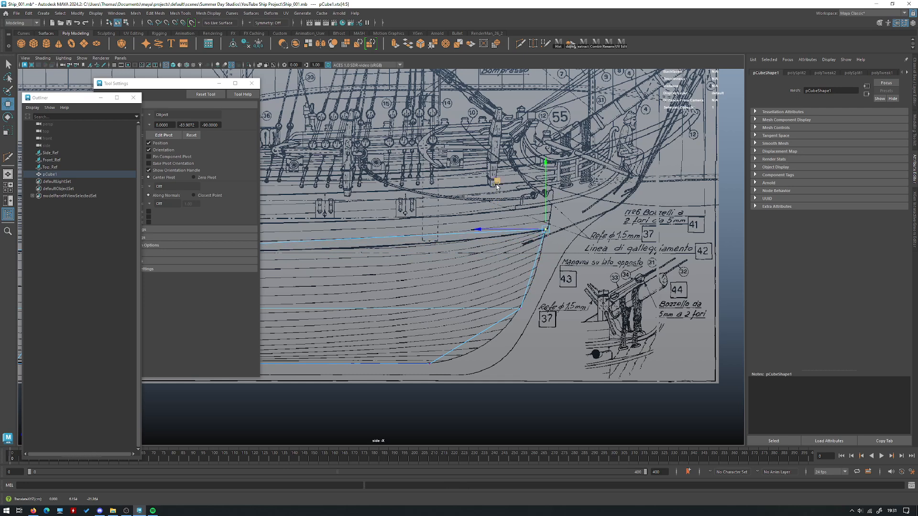
pyautogui.hotkey('ctrl', 'z')
pyautogui.moveTo(496, 182); pyautogui.dragTo(513, 231, button='middle')
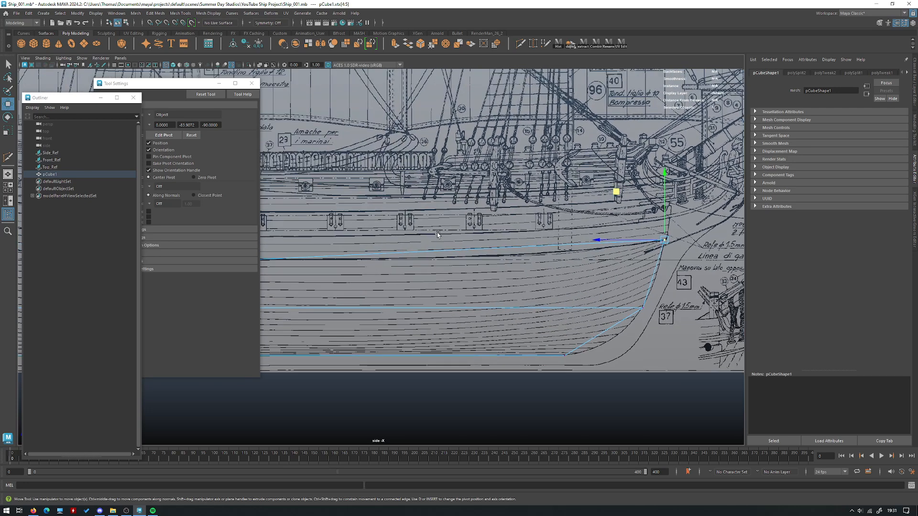
pyautogui.scroll(-3, 504, 261)
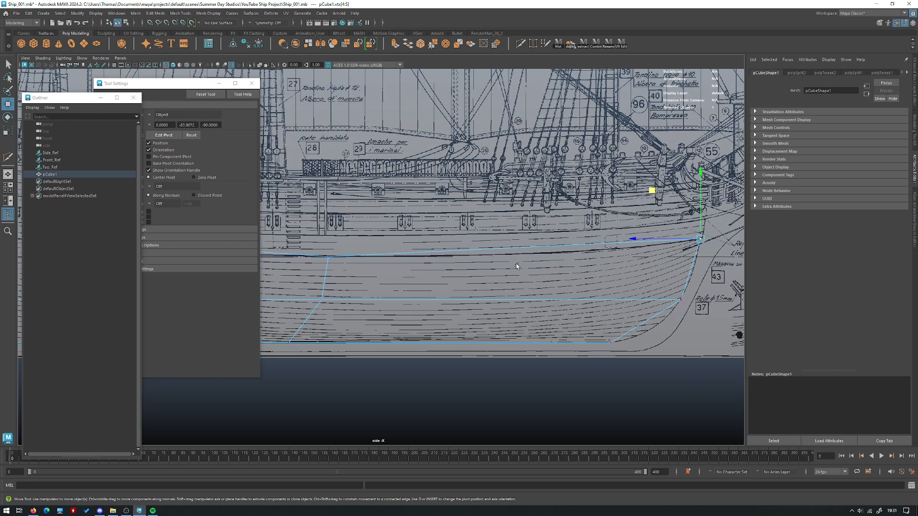
pyautogui.scroll(3, 550, 341)
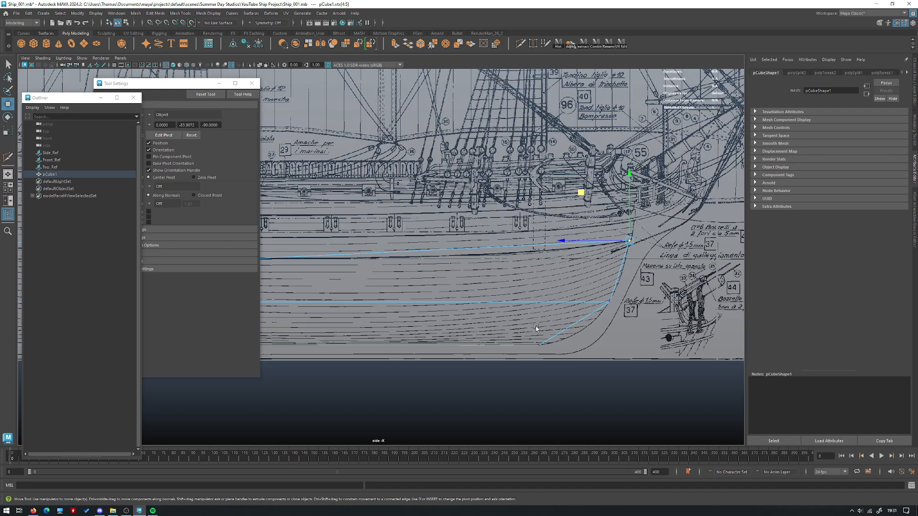
# - Scale the hull's bottom vertices inward in the front view to match the keel width of the blueprint
pyautogui.press('space')
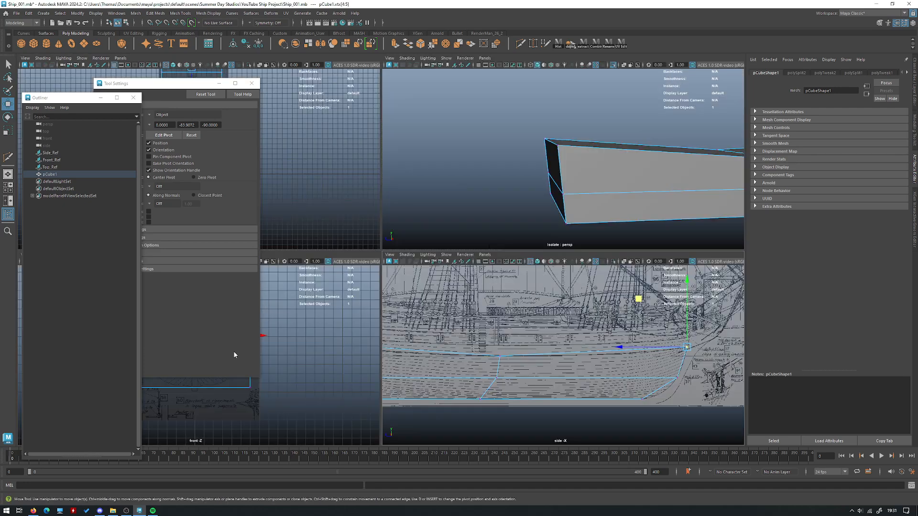
pyautogui.press('space')
pyautogui.scroll(5, 354, 317)
pyautogui.moveTo(396, 360); pyautogui.dragTo(280, 329)
pyautogui.press('r')
pyautogui.moveTo(639, 370); pyautogui.dragTo(272, 321)
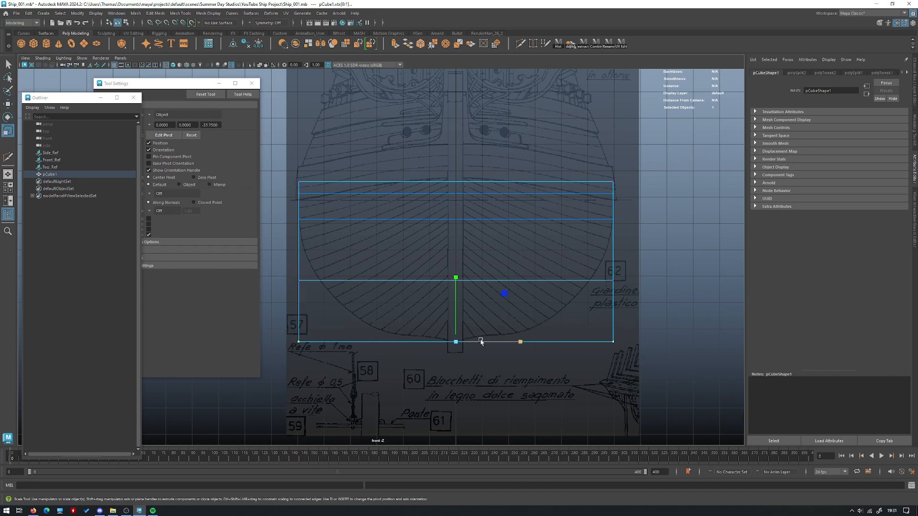
pyautogui.moveTo(486, 343); pyautogui.dragTo(425, 345)
pyautogui.scroll(5, 590, 354)
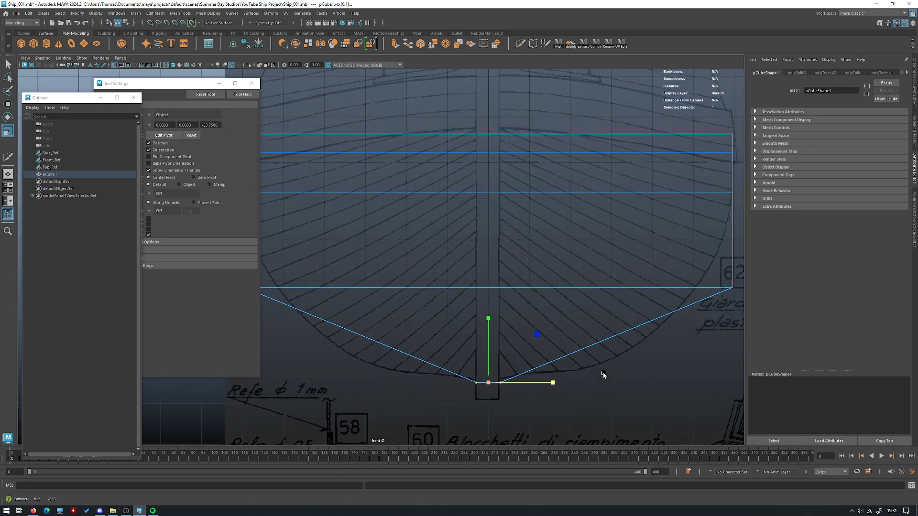
pyautogui.scroll(-5, 574, 348)
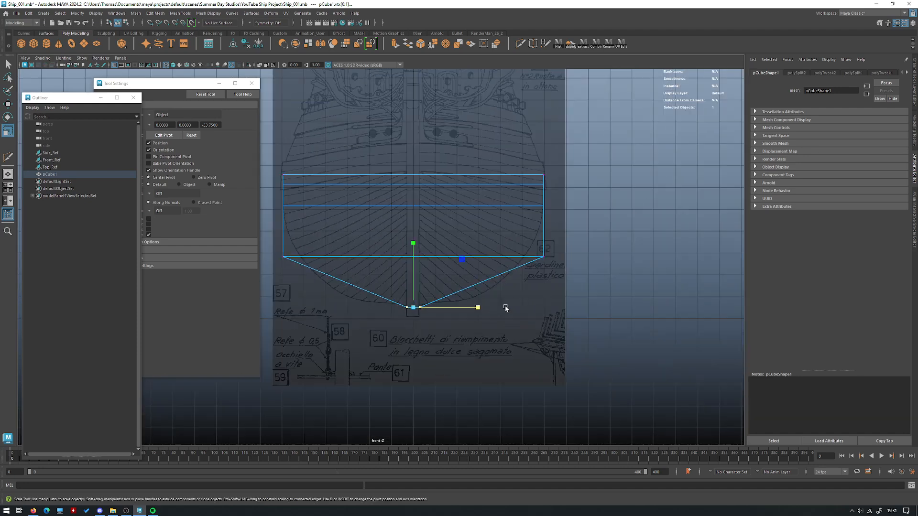
# - Select the middle-row side vertices in the front view and scale them slightly inward towards the hull curve
pyautogui.moveTo(418, 304); pyautogui.dragTo(306, 251)
pyautogui.keyDown('shift'); pyautogui.moveTo(672, 297); pyautogui.dragTo(593, 246); pyautogui.keyUp('shift')
pyautogui.moveTo(563, 235); pyautogui.dragTo(546, 236, button='middle')
# - Return to object mode and inspect the tapered hull from several angles in the perspective view
pyautogui.press('space')
pyautogui.press('space')
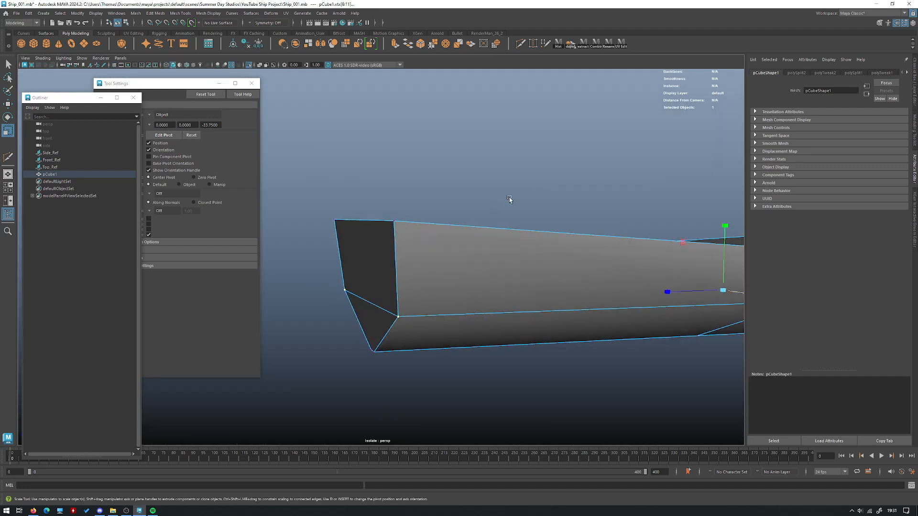
pyautogui.scroll(-5, 509, 197)
pyautogui.press('F8')
pyautogui.click(507, 172)
pyautogui.keyDown('alt'); pyautogui.moveTo(557, 191); pyautogui.dragTo(497, 186); pyautogui.keyUp('alt')
pyautogui.click(483, 220)
pyautogui.keyDown('alt'); pyautogui.moveTo(483, 220); pyautogui.dragTo(526, 210); pyautogui.keyUp('alt')
pyautogui.keyDown('alt'); pyautogui.moveTo(526, 210); pyautogui.dragTo(437, 186, button='right'); pyautogui.keyUp('alt')
pyautogui.click(438, 185)
pyautogui.keyDown('alt'); pyautogui.moveTo(412, 189); pyautogui.dragTo(475, 213); pyautogui.keyUp('alt')
pyautogui.click(475, 232)
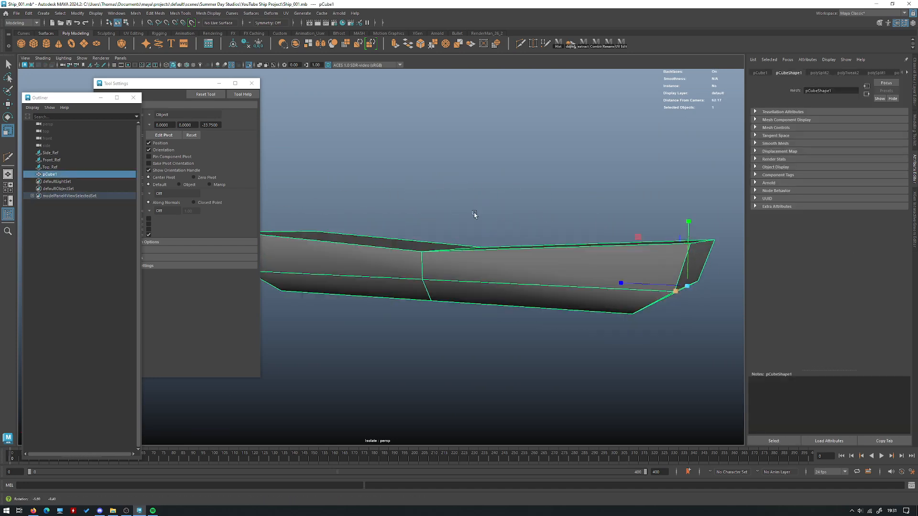
pyautogui.press('space')
pyautogui.press('space')
pyautogui.press('space')
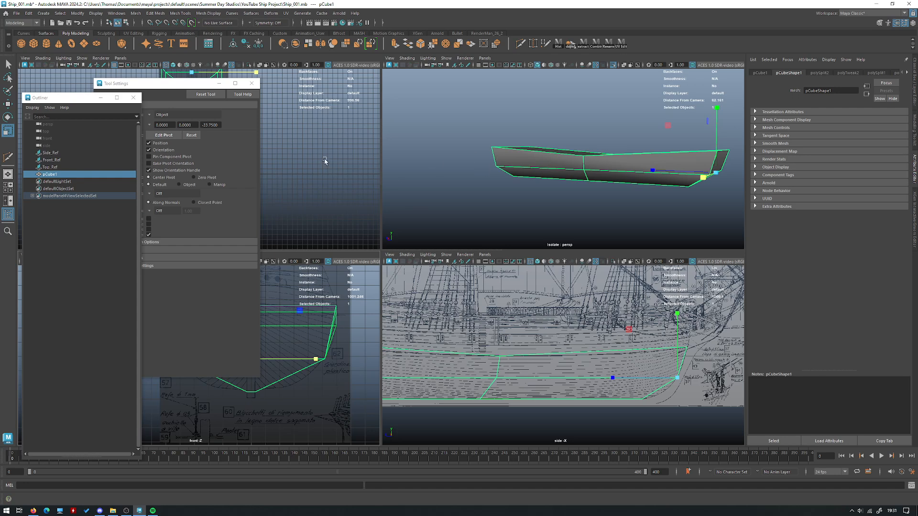
# - Insert a centred lengthwise edge loop through the hull with the Multi-Cut tool
pyautogui.press('space')
pyautogui.keyDown('alt'); pyautogui.moveTo(583, 169); pyautogui.dragTo(438, 182); pyautogui.keyUp('alt')
pyautogui.keyDown('shift'); pyautogui.moveTo(454, 175); pyautogui.dragTo(430, 175, button='right'); pyautogui.keyUp('shift')
pyautogui.keyDown('alt'); pyautogui.moveTo(436, 170); pyautogui.dragTo(412, 178); pyautogui.keyUp('alt')
pyautogui.keyDown('ctrl'); pyautogui.middleClick(431, 210); pyautogui.keyUp('ctrl')
pyautogui.keyDown('alt'); pyautogui.moveTo(425, 248); pyautogui.dragTo(462, 188); pyautogui.keyUp('alt')
pyautogui.keyDown('alt'); pyautogui.moveTo(462, 188); pyautogui.dragTo(486, 241, button='right'); pyautogui.keyUp('alt')
pyautogui.keyDown('alt'); pyautogui.moveTo(485, 241); pyautogui.dragTo(584, 183); pyautogui.keyUp('alt')
# - Switch to edge mode and select the upper vertical corner edges on both sides of the bow
pyautogui.press('w')
pyautogui.moveTo(599, 169); pyautogui.dragTo(598, 151, button='right')
pyautogui.click(408, 208)
pyautogui.press('space')
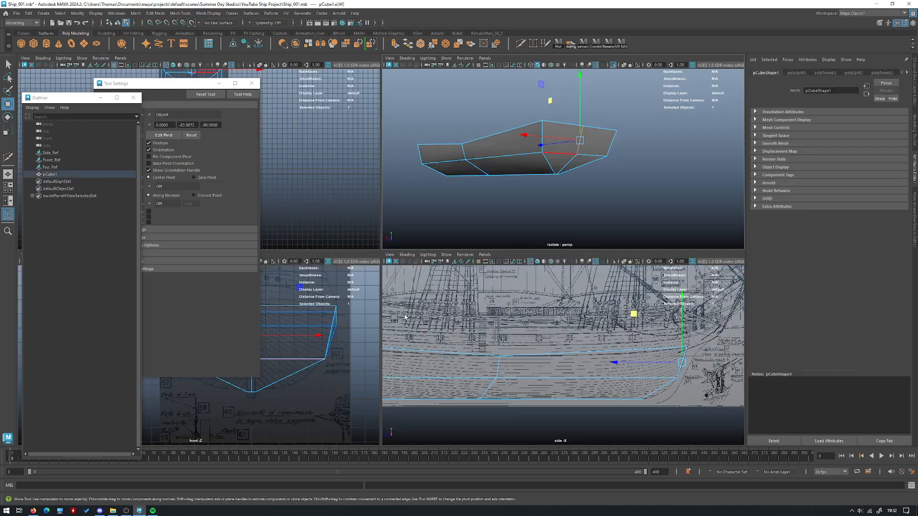
pyautogui.click(543, 130)
pyautogui.press('q')
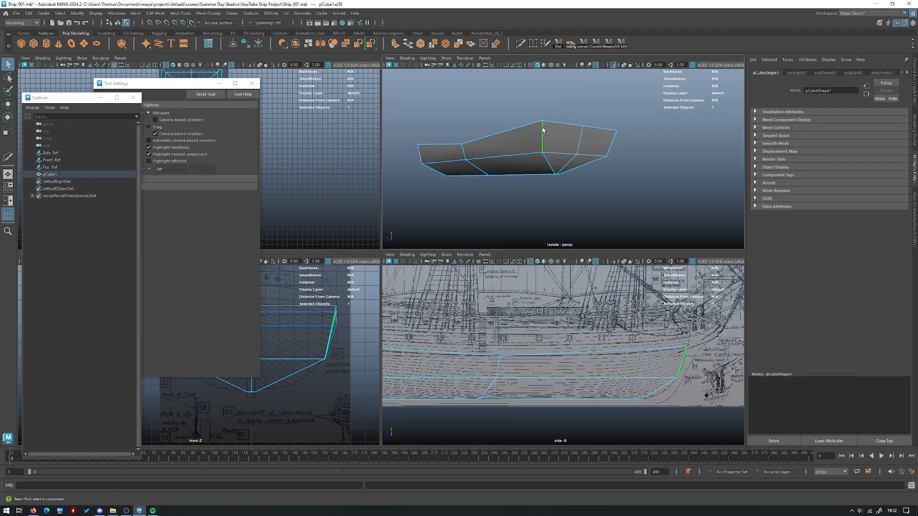
pyautogui.keyDown('shift'); pyautogui.click(608, 154); pyautogui.keyUp('shift')
# - Move the two bow corner edges aft in the side view, leaving the centre edge as the bow tip
pyautogui.press('space')
pyautogui.keyDown('alt'); pyautogui.moveTo(526, 187); pyautogui.dragTo(503, 205); pyautogui.keyUp('alt')
pyautogui.press('w')
pyautogui.press('space')
pyautogui.press('space')
pyautogui.moveTo(572, 272); pyautogui.dragTo(556, 274)
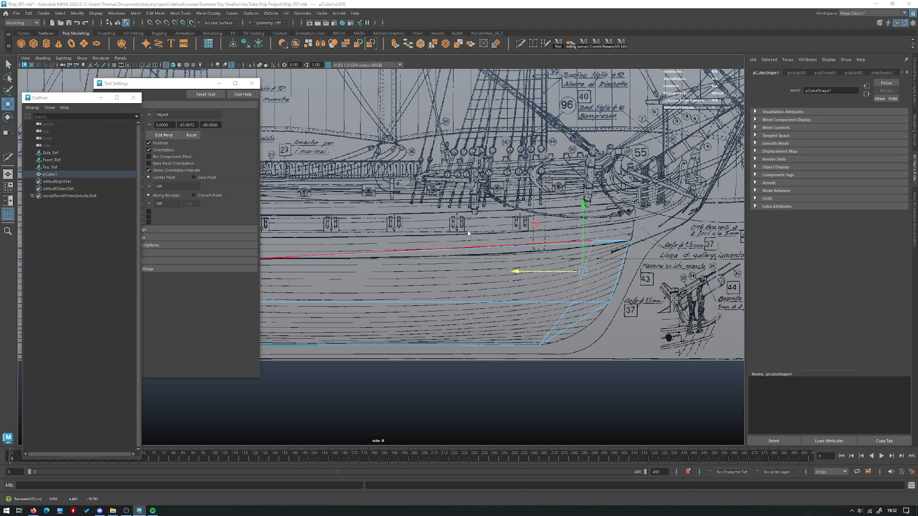
# - Scale the two bow corner edges inward across the hull's width in the top view
pyautogui.press('space')
pyautogui.press('space')
pyautogui.keyDown('alt'); pyautogui.moveTo(432, 152); pyautogui.dragTo(452, 281, button='middle'); pyautogui.keyUp('alt')
pyautogui.keyDown('alt'); pyautogui.moveTo(452, 281); pyautogui.dragTo(626, 325, button='right'); pyautogui.keyUp('alt')
pyautogui.keyDown('alt'); pyautogui.moveTo(482, 224); pyautogui.dragTo(490, 248, button='middle'); pyautogui.keyUp('alt')
pyautogui.keyDown('alt'); pyautogui.moveTo(490, 247); pyautogui.dragTo(538, 279, button='right'); pyautogui.keyUp('alt')
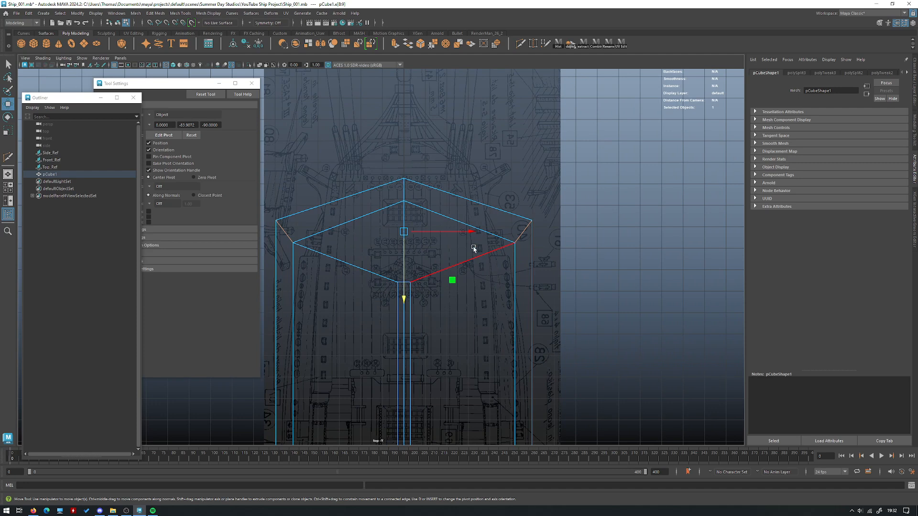
pyautogui.press('r')
pyautogui.scroll(-2, 557, 223)
pyautogui.moveTo(560, 218); pyautogui.dragTo(516, 222, button='middle')
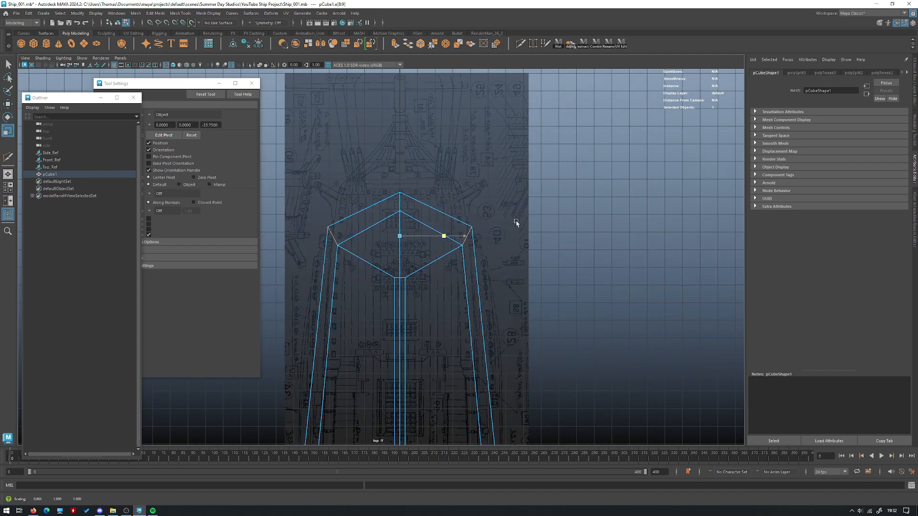
# - Fine-tune the spacing of the bow corner edges against the top blueprint
pyautogui.press('space')
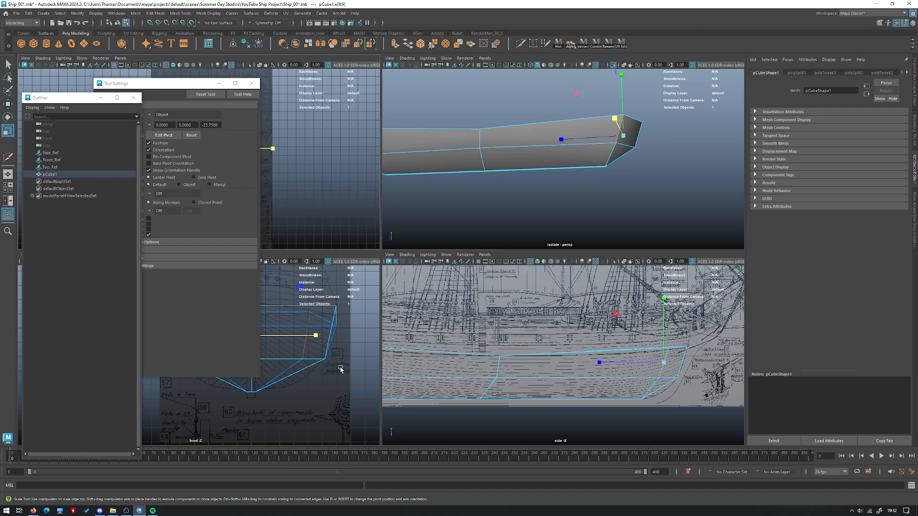
pyautogui.press('space')
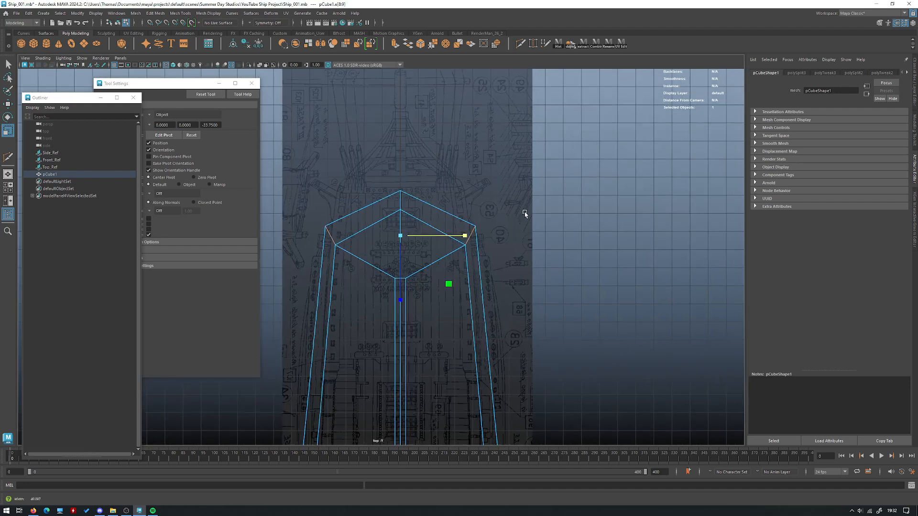
pyautogui.moveTo(549, 207); pyautogui.dragTo(546, 206, button='middle')
pyautogui.scroll(-2, 451, 268)
pyautogui.keyDown('alt'); pyautogui.moveTo(449, 270); pyautogui.dragTo(552, 204, button='middle'); pyautogui.keyUp('alt')
pyautogui.keyDown('alt'); pyautogui.moveTo(552, 203); pyautogui.dragTo(541, 200, button='right'); pyautogui.keyUp('alt')
pyautogui.keyDown('alt'); pyautogui.moveTo(540, 244); pyautogui.dragTo(521, 191, button='middle'); pyautogui.keyUp('alt')
pyautogui.keyDown('alt'); pyautogui.moveTo(516, 122); pyautogui.dragTo(520, 187, button='right'); pyautogui.keyUp('alt')
pyautogui.keyDown('alt'); pyautogui.moveTo(554, 241); pyautogui.dragTo(512, 211, button='right'); pyautogui.keyUp('alt')
pyautogui.moveTo(549, 204); pyautogui.dragTo(550, 204, button='middle')
pyautogui.press('space')
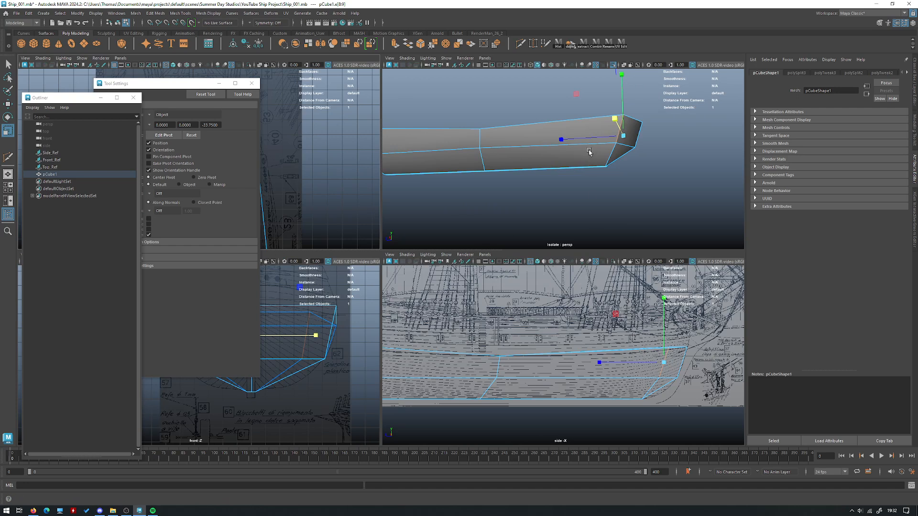
# - Examine the reshaped bow's vertices and faces from several angles in the perspective view and return to object mode
pyautogui.press('space')
pyautogui.keyDown('alt'); pyautogui.moveTo(583, 186); pyautogui.dragTo(404, 199); pyautogui.keyUp('alt')
pyautogui.click(515, 259)
pyautogui.keyDown('alt'); pyautogui.moveTo(515, 258); pyautogui.dragTo(612, 286); pyautogui.keyUp('alt')
pyautogui.click(392, 272)
pyautogui.moveTo(587, 251); pyautogui.dragTo(532, 268, button='right')
pyautogui.keyDown('alt'); pyautogui.moveTo(534, 272); pyautogui.dragTo(472, 240); pyautogui.keyUp('alt')
pyautogui.click(507, 257)
pyautogui.press('q')
pyautogui.keyDown('shift'); pyautogui.click(506, 245); pyautogui.keyUp('shift')
pyautogui.press('w')
pyautogui.keyDown('alt'); pyautogui.moveTo(489, 208); pyautogui.dragTo(516, 277); pyautogui.keyUp('alt')
pyautogui.moveTo(483, 229); pyautogui.dragTo(523, 217, button='right')
pyautogui.click(547, 248)
pyautogui.keyDown('alt'); pyautogui.moveTo(547, 248); pyautogui.dragTo(526, 273); pyautogui.keyUp('alt')
pyautogui.click(527, 272)
pyautogui.scroll(-5, 430, 264)
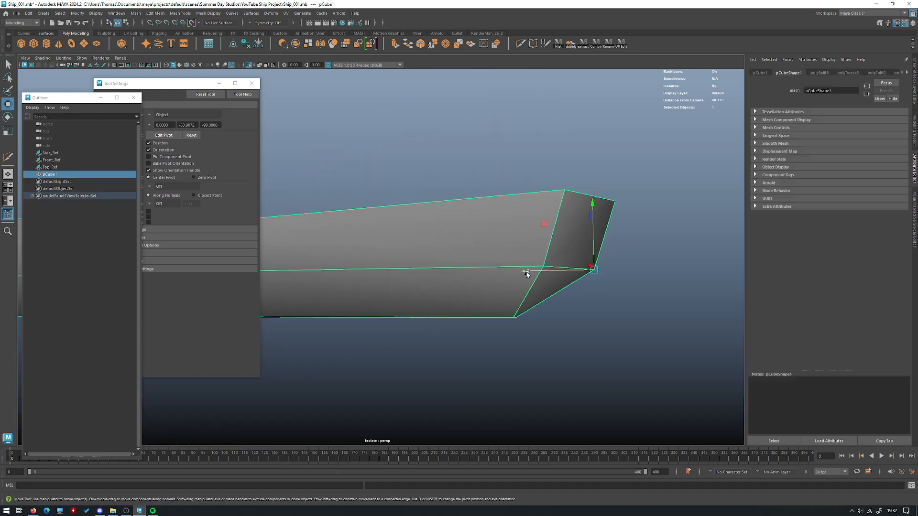
# - Insert an edge loop midway through the sternmost hull section in the side view using Multi-Cut
pyautogui.press('space')
pyautogui.press('space')
pyautogui.keyDown('alt'); pyautogui.moveTo(428, 323); pyautogui.dragTo(501, 317, button='middle'); pyautogui.keyUp('alt')
pyautogui.scroll(-1, 501, 287)
pyautogui.keyDown('shift'); pyautogui.moveTo(502, 281); pyautogui.dragTo(459, 287, button='right'); pyautogui.keyUp('shift')
pyautogui.scroll(-1, 296, 328)
pyautogui.keyDown('alt'); pyautogui.moveTo(280, 327); pyautogui.dragTo(526, 318, button='middle'); pyautogui.keyUp('alt')
pyautogui.keyDown('shift'); pyautogui.rightClick(449, 257); pyautogui.keyUp('shift')
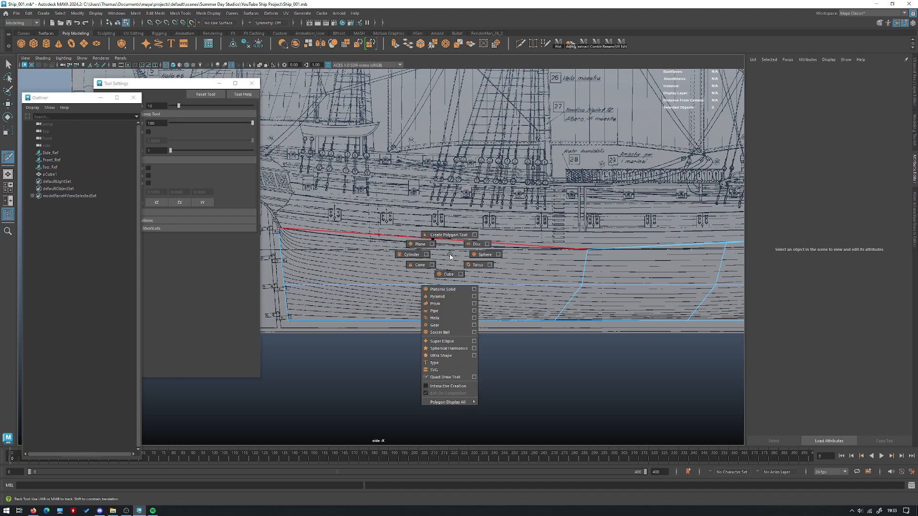
pyautogui.press('w')
pyautogui.moveTo(448, 268); pyautogui.dragTo(416, 273, button='right')
pyautogui.click(555, 320)
pyautogui.keyDown('alt'); pyautogui.moveTo(431, 294); pyautogui.dragTo(412, 292, button='middle'); pyautogui.keyUp('alt')
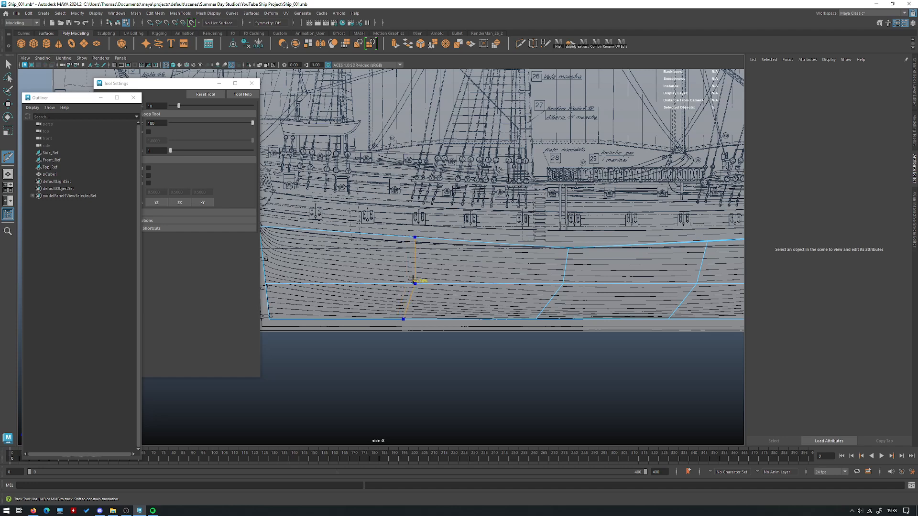
pyautogui.scroll(-1, 551, 278)
pyautogui.keyDown('alt'); pyautogui.moveTo(552, 279); pyautogui.dragTo(394, 284, button='middle'); pyautogui.keyUp('alt')
# - Move the new loop's upper vertices vertically onto the upper hull line of the side blueprint
pyautogui.press('w')
pyautogui.moveTo(563, 266); pyautogui.dragTo(529, 267, button='right')
pyautogui.keyDown('alt'); pyautogui.moveTo(635, 295); pyautogui.dragTo(535, 302, button='middle'); pyautogui.keyUp('alt')
pyautogui.scroll(2, 535, 301)
pyautogui.moveTo(492, 278); pyautogui.dragTo(458, 233)
pyautogui.keyDown('alt'); pyautogui.moveTo(372, 240); pyautogui.dragTo(769, 246, button='middle'); pyautogui.keyUp('alt')
pyautogui.moveTo(473, 233); pyautogui.dragTo(472, 235)
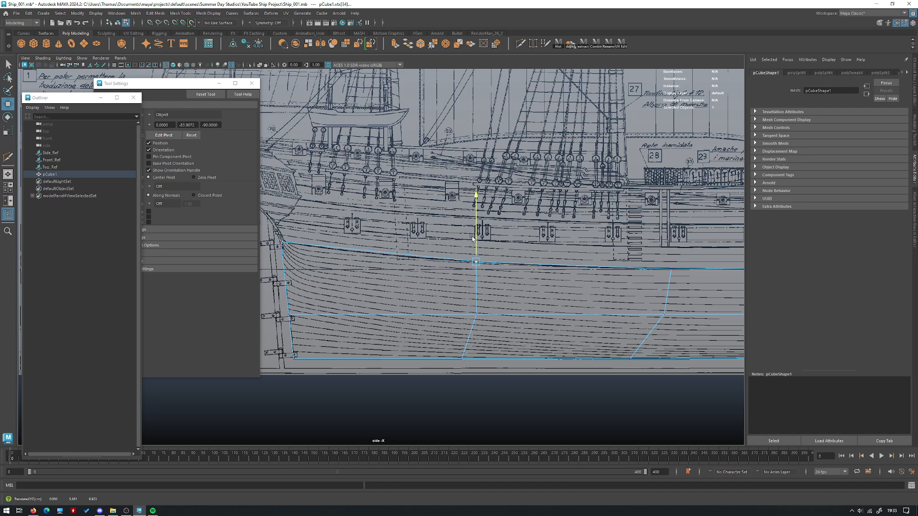
# - Widen the side vertices of a midship cross-section in the top view to match the deck outline
pyautogui.keyDown('alt'); pyautogui.moveTo(523, 296); pyautogui.dragTo(370, 284, button='middle'); pyautogui.keyUp('alt')
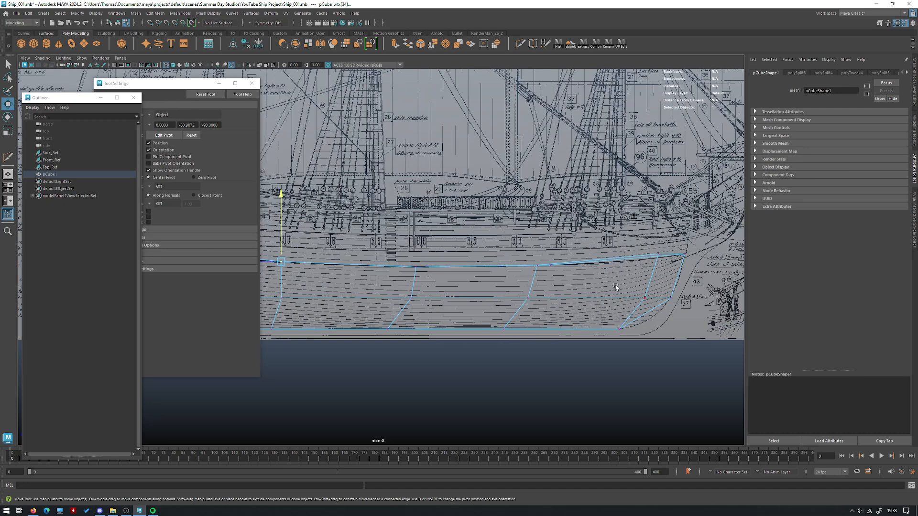
pyautogui.keyDown('alt'); pyautogui.moveTo(615, 287); pyautogui.dragTo(541, 283, button='middle'); pyautogui.keyUp('alt')
pyautogui.keyDown('alt'); pyautogui.moveTo(541, 284); pyautogui.dragTo(625, 308, button='right'); pyautogui.keyUp('alt')
pyautogui.press('space')
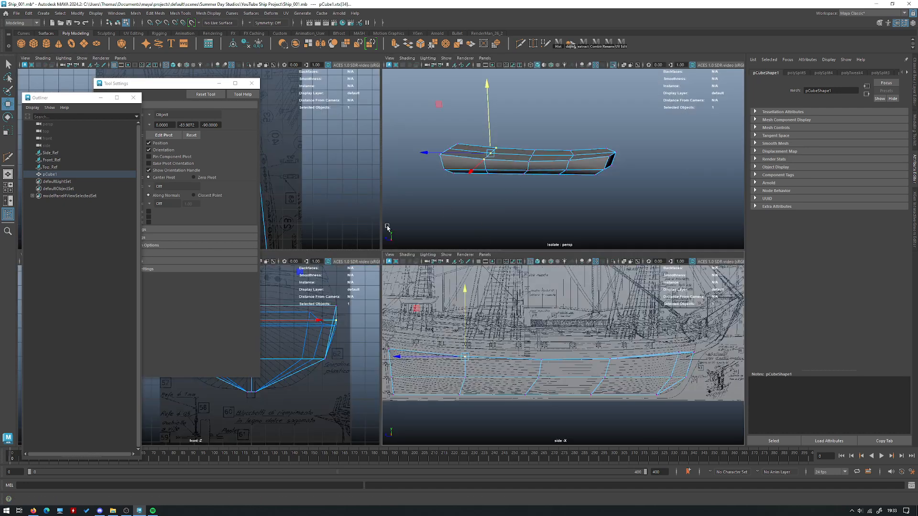
pyautogui.press('space')
pyautogui.keyDown('alt'); pyautogui.moveTo(397, 199); pyautogui.dragTo(179, 206, button='right'); pyautogui.keyUp('alt')
pyautogui.keyDown('alt'); pyautogui.moveTo(423, 325); pyautogui.dragTo(490, 169, button='middle'); pyautogui.keyUp('alt')
pyautogui.moveTo(398, 231); pyautogui.dragTo(333, 189)
pyautogui.keyDown('shift'); pyautogui.moveTo(541, 231); pyautogui.dragTo(509, 201); pyautogui.keyUp('shift')
pyautogui.press('r')
pyautogui.moveTo(488, 166); pyautogui.dragTo(505, 160, button='middle')
# - Narrow the side vertices of the two cross-sections farther aft to match the top blueprint
pyautogui.keyDown('alt'); pyautogui.moveTo(544, 373); pyautogui.dragTo(521, 224, button='middle'); pyautogui.keyUp('alt')
pyautogui.moveTo(558, 247); pyautogui.dragTo(479, 188)
pyautogui.keyDown('shift'); pyautogui.moveTo(357, 241); pyautogui.dragTo(314, 191); pyautogui.keyUp('shift')
pyautogui.moveTo(548, 178); pyautogui.dragTo(544, 180, button='middle')
pyautogui.keyDown('alt'); pyautogui.moveTo(560, 406); pyautogui.dragTo(568, 259, button='middle'); pyautogui.keyUp('alt')
pyautogui.keyDown('shift'); pyautogui.moveTo(351, 248); pyautogui.dragTo(329, 223); pyautogui.keyUp('shift')
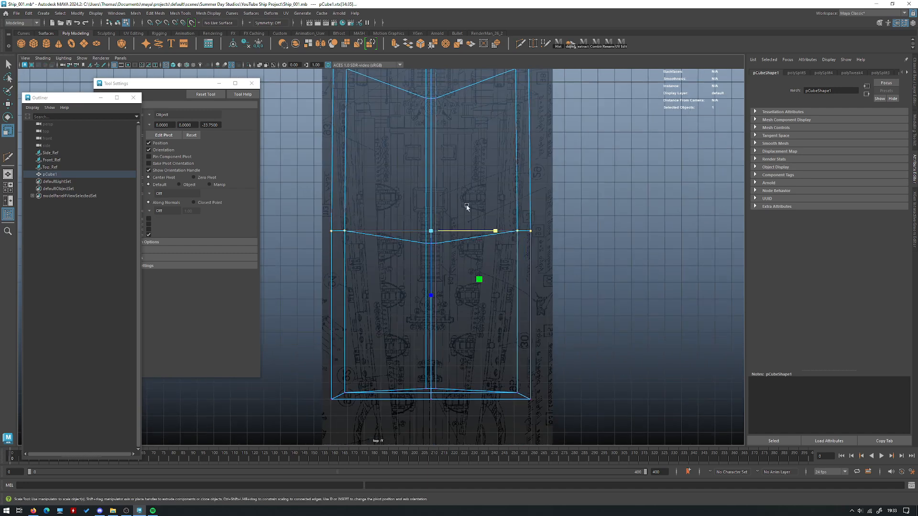
pyautogui.moveTo(504, 195); pyautogui.dragTo(494, 193, button='middle')
# - Scale the stern's corner vertices inward across the hull's width in the top view
pyautogui.keyDown('alt'); pyautogui.moveTo(374, 342); pyautogui.dragTo(377, 271, button='middle'); pyautogui.keyUp('alt')
pyautogui.moveTo(383, 356); pyautogui.dragTo(288, 279)
pyautogui.keyDown('shift'); pyautogui.moveTo(549, 359); pyautogui.dragTo(480, 297); pyautogui.keyUp('shift')
pyautogui.moveTo(380, 325); pyautogui.dragTo(320, 302)
pyautogui.press('w')
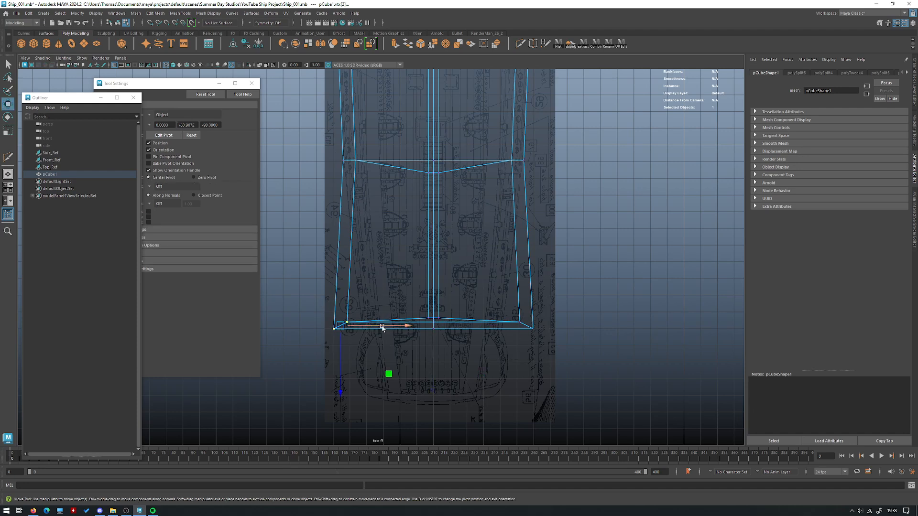
pyautogui.keyDown('shift'); pyautogui.moveTo(551, 355); pyautogui.dragTo(492, 303); pyautogui.keyUp('shift')
pyautogui.press('r')
pyautogui.moveTo(497, 325); pyautogui.dragTo(563, 271, button='middle')
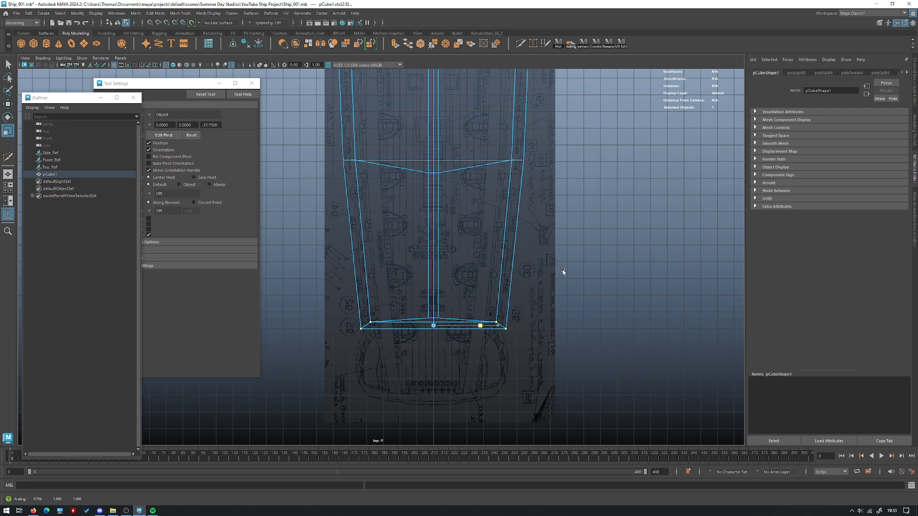
# - Fine-tune the width of the cross-section just forward of the stern against the top blueprint
pyautogui.moveTo(544, 201); pyautogui.dragTo(489, 156)
pyautogui.keyDown('shift'); pyautogui.moveTo(360, 189); pyautogui.dragTo(369, 142); pyautogui.keyUp('shift')
pyautogui.moveTo(385, 135); pyautogui.dragTo(387, 136, button='middle')
# - Return to object mode and examine the narrowed stern and overall hull shape from several angles in the perspective view
pyautogui.press('space')
pyautogui.press('space')
pyautogui.keyDown('alt'); pyautogui.moveTo(517, 194); pyautogui.dragTo(435, 185); pyautogui.keyUp('alt')
pyautogui.moveTo(434, 185); pyautogui.dragTo(449, 172, button='right')
pyautogui.click(437, 184)
pyautogui.keyDown('alt'); pyautogui.moveTo(437, 185); pyautogui.dragTo(494, 232); pyautogui.keyUp('alt')
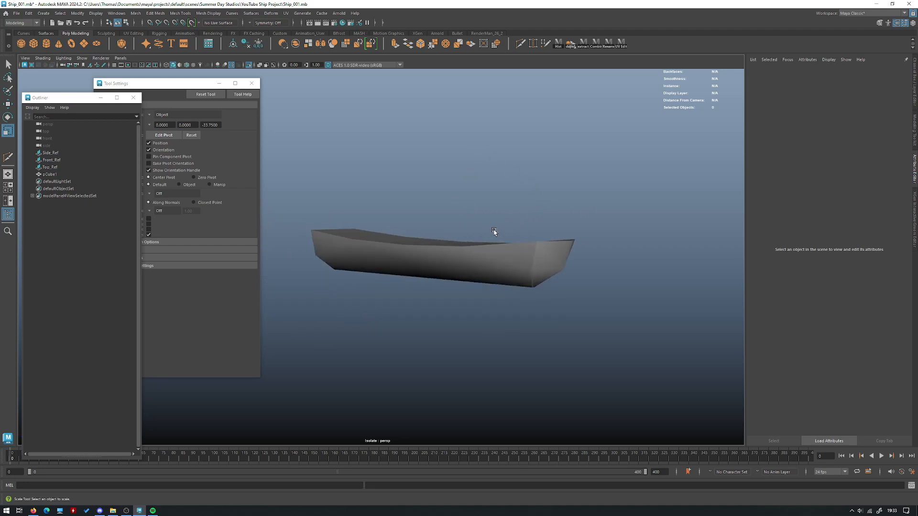
pyautogui.click(467, 262)
pyautogui.keyDown('alt'); pyautogui.moveTo(467, 262); pyautogui.dragTo(507, 207); pyautogui.keyUp('alt')
pyautogui.click(507, 206)
pyautogui.scroll(-2, 467, 173)
pyautogui.keyDown('alt'); pyautogui.moveTo(467, 172); pyautogui.dragTo(463, 276); pyautogui.keyUp('alt')
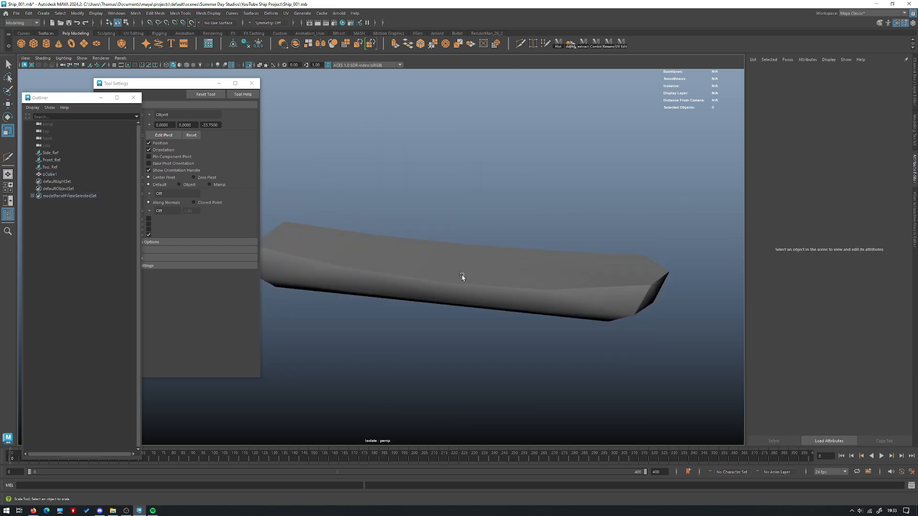
# - Insert an edge loop halfway between the stern and the first cross-section with Multi-Cut in the side view
pyautogui.click(463, 277)
pyautogui.press('space')
pyautogui.press('space')
pyautogui.scroll(3, 545, 340)
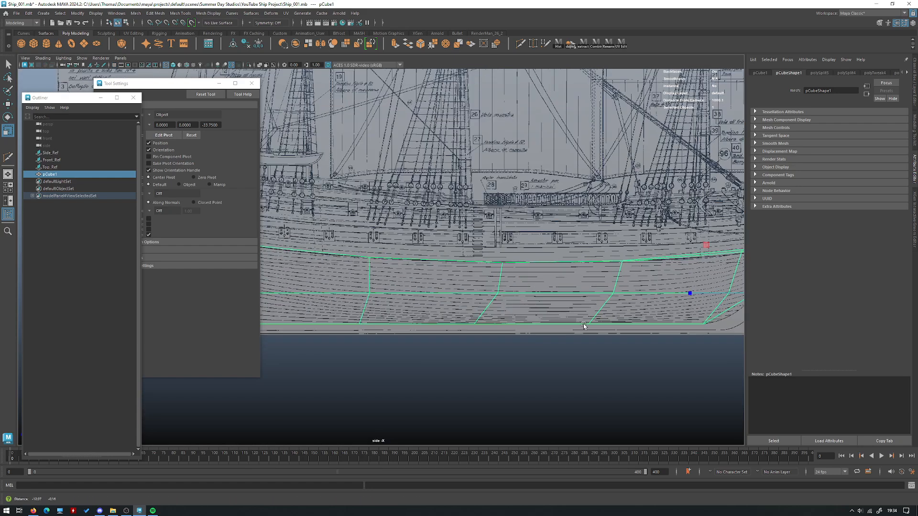
pyautogui.keyDown('alt'); pyautogui.moveTo(407, 285); pyautogui.dragTo(452, 266, button='middle'); pyautogui.keyUp('alt')
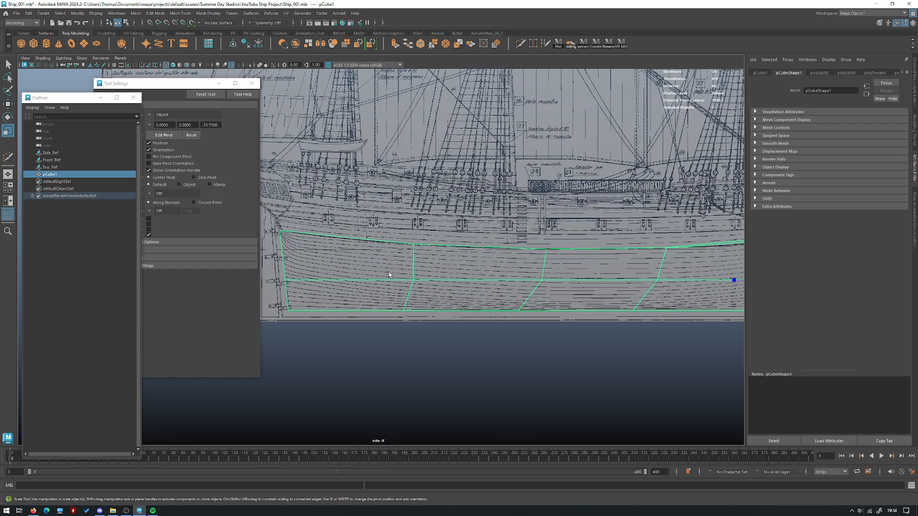
pyautogui.keyDown('alt'); pyautogui.moveTo(368, 252); pyautogui.dragTo(358, 274, button='right'); pyautogui.keyUp('alt')
pyautogui.keyDown('alt'); pyautogui.moveTo(358, 273); pyautogui.dragTo(371, 266, button='middle'); pyautogui.keyUp('alt')
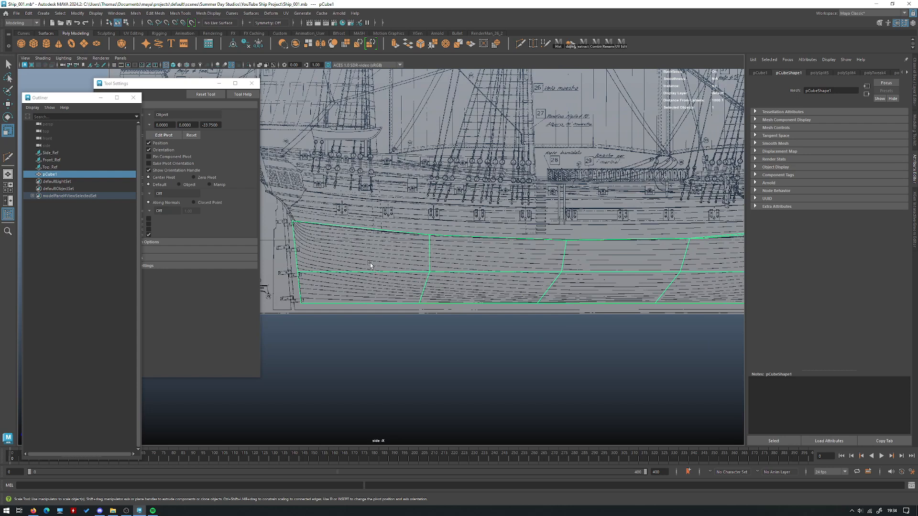
pyautogui.scroll(2, 384, 274)
pyautogui.keyDown('shift'); pyautogui.moveTo(454, 255); pyautogui.dragTo(393, 252, button='right'); pyautogui.keyUp('shift')
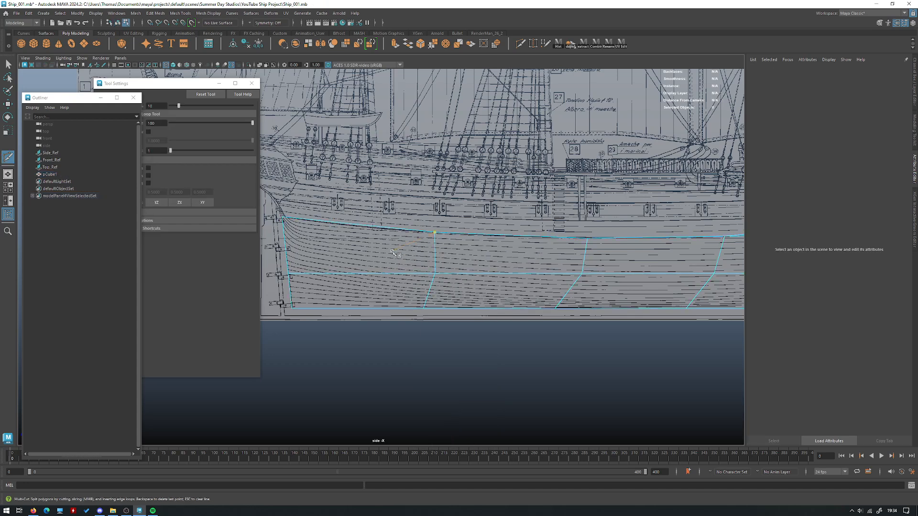
pyautogui.keyDown('ctrl'); pyautogui.keyDown('shift'); pyautogui.click(363, 255); pyautogui.keyUp('shift'); pyautogui.keyUp('ctrl')
# - Insert further edge loops halfway through each remaining hull section toward the bow
pyautogui.keyDown('alt'); pyautogui.moveTo(484, 276); pyautogui.dragTo(450, 275, button='middle'); pyautogui.keyUp('alt')
pyautogui.keyDown('ctrl'); pyautogui.keyDown('shift'); pyautogui.click(470, 272); pyautogui.keyUp('shift'); pyautogui.keyUp('ctrl')
pyautogui.keyDown('alt'); pyautogui.moveTo(544, 268); pyautogui.dragTo(407, 266, button='middle'); pyautogui.keyUp('alt')
pyautogui.keyDown('alt'); pyautogui.moveTo(470, 275); pyautogui.dragTo(514, 279, button='middle'); pyautogui.keyUp('alt')
pyautogui.scroll(-1, 471, 271)
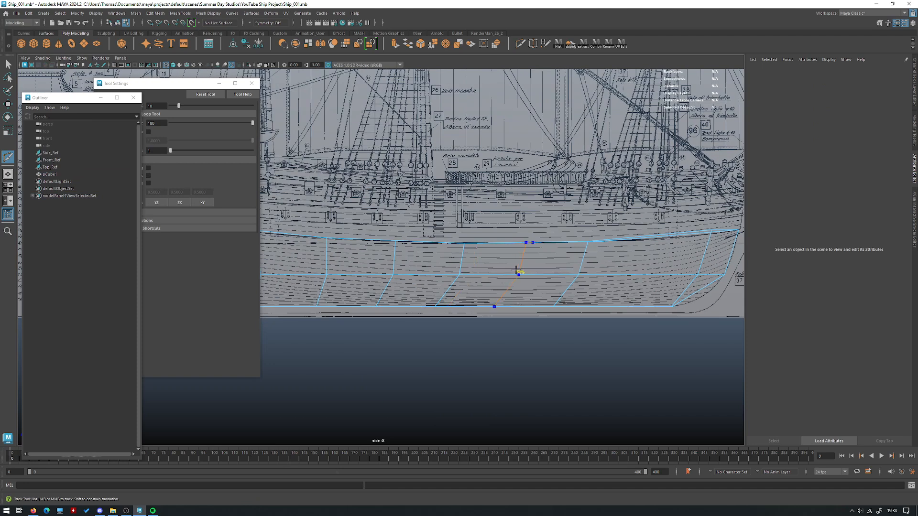
pyautogui.keyDown('alt'); pyautogui.moveTo(463, 278); pyautogui.dragTo(572, 277, button='middle'); pyautogui.keyUp('alt')
# - Select the sternmost new loop's vertices and scale them across the width to fit the top blueprint
pyautogui.press('w')
pyautogui.moveTo(393, 249); pyautogui.dragTo(395, 326, button='right')
pyautogui.moveTo(395, 327); pyautogui.dragTo(340, 205)
pyautogui.press('space')
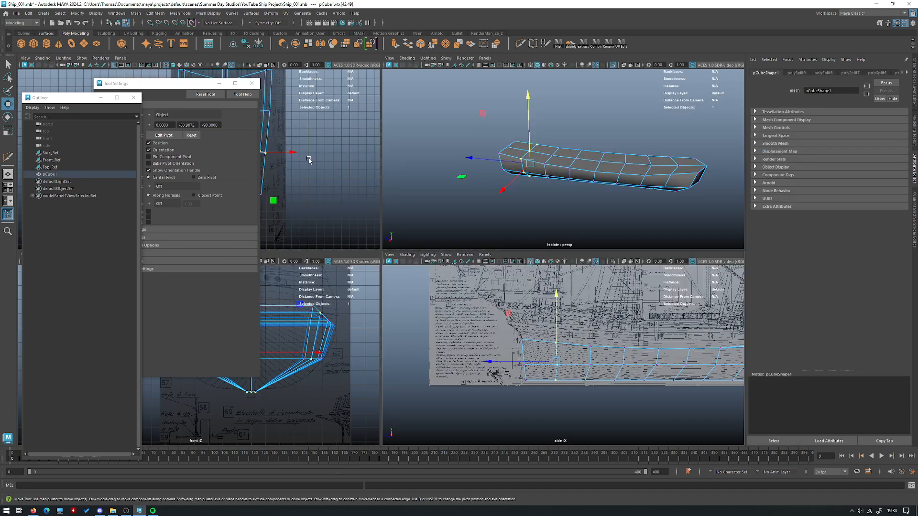
pyautogui.press('space')
pyautogui.scroll(-2, 464, 220)
pyautogui.press('r')
pyautogui.keyDown('alt'); pyautogui.moveTo(431, 227); pyautogui.dragTo(475, 231, button='middle'); pyautogui.keyUp('alt')
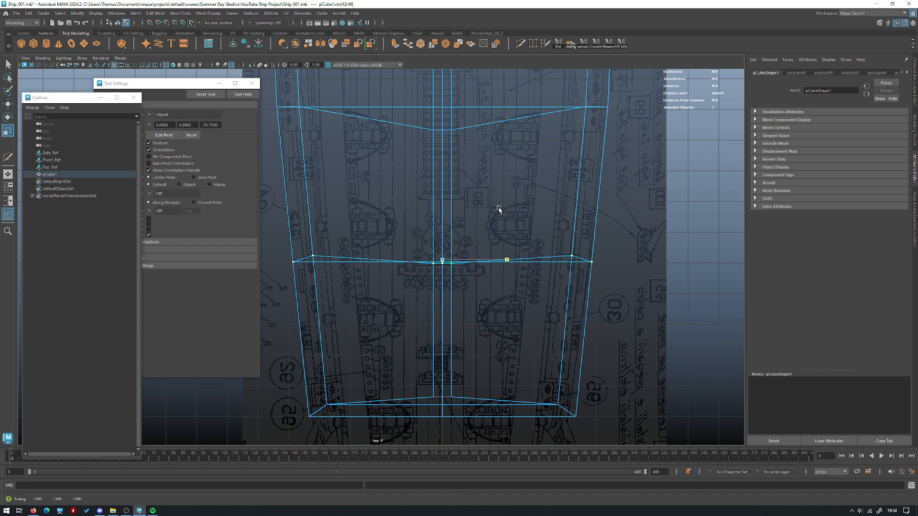
# - Widen the next new loop toward midships slightly to follow the top blueprint's outline
pyautogui.keyDown('alt'); pyautogui.moveTo(502, 205); pyautogui.dragTo(471, 268, button='middle'); pyautogui.keyUp('alt')
pyautogui.scroll(-1, 471, 269)
pyautogui.scroll(-2, 471, 199)
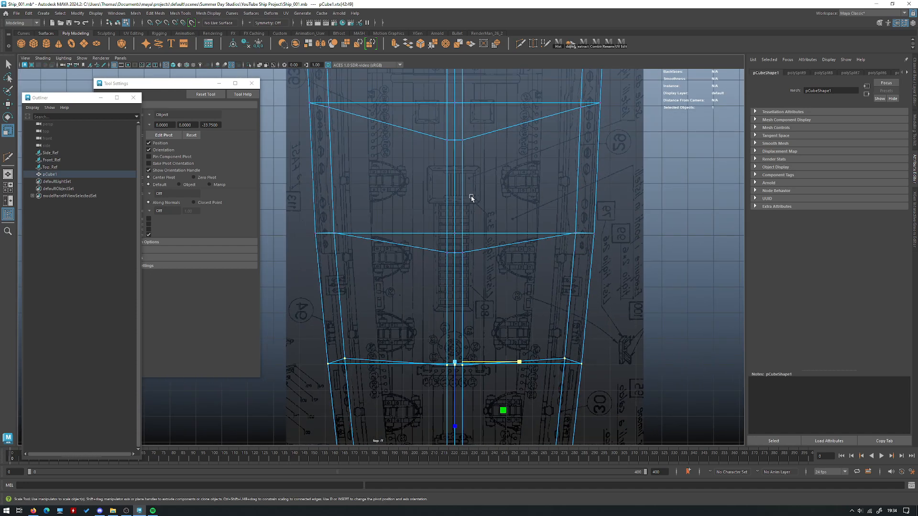
pyautogui.keyDown('alt'); pyautogui.moveTo(470, 197); pyautogui.dragTo(495, 299, button='middle'); pyautogui.keyUp('alt')
pyautogui.moveTo(633, 282); pyautogui.dragTo(285, 216)
pyautogui.scroll(1, 409, 222)
pyautogui.rightClick(406, 235)
pyautogui.moveTo(409, 239); pyautogui.dragTo(411, 239, button='middle')
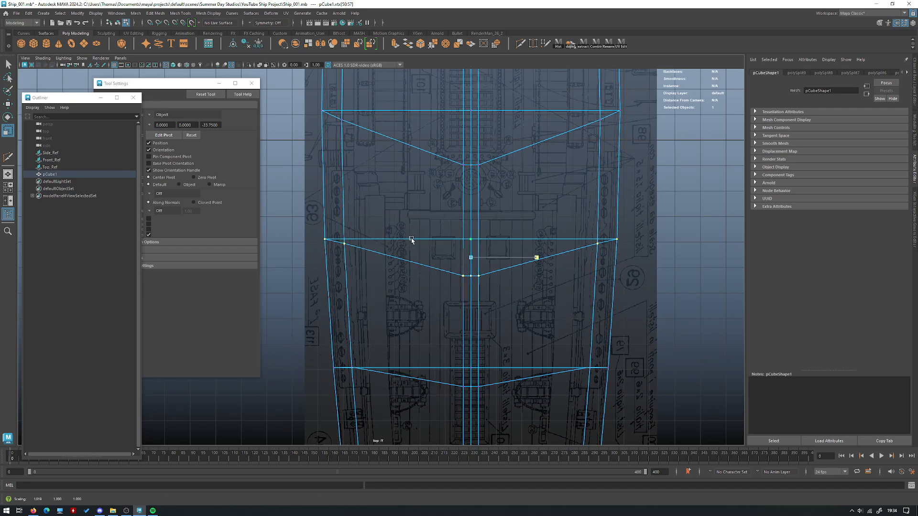
# - Widen the two new loops nearest the bow to match the hull outline in the top view
pyautogui.keyDown('alt'); pyautogui.moveTo(428, 173); pyautogui.dragTo(477, 317, button='middle'); pyautogui.keyUp('alt')
pyautogui.moveTo(637, 318); pyautogui.dragTo(267, 228)
pyautogui.moveTo(381, 223); pyautogui.dragTo(608, 283, button='middle')
pyautogui.moveTo(635, 315); pyautogui.dragTo(261, 195)
pyautogui.moveTo(372, 230); pyautogui.dragTo(388, 225, button='middle')
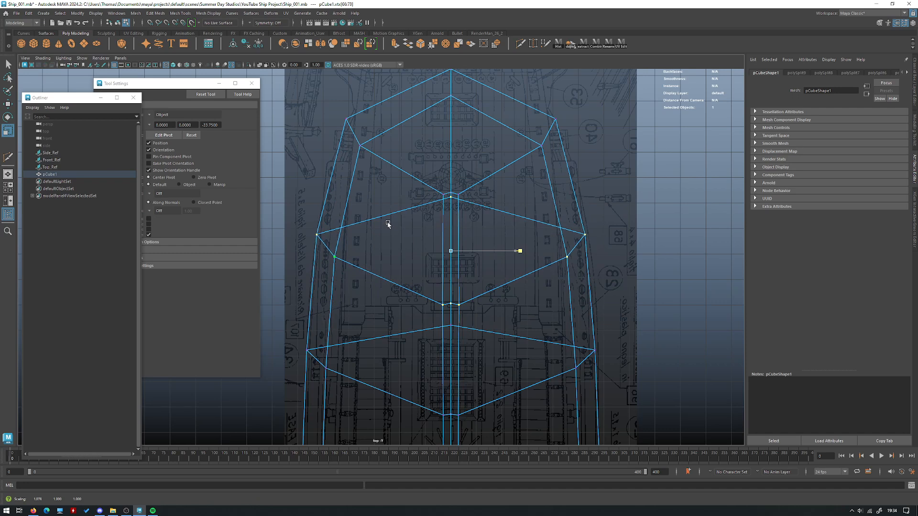
# - Examine the smoother hull outline from several angles in the perspective view and return to object mode
pyautogui.press('space')
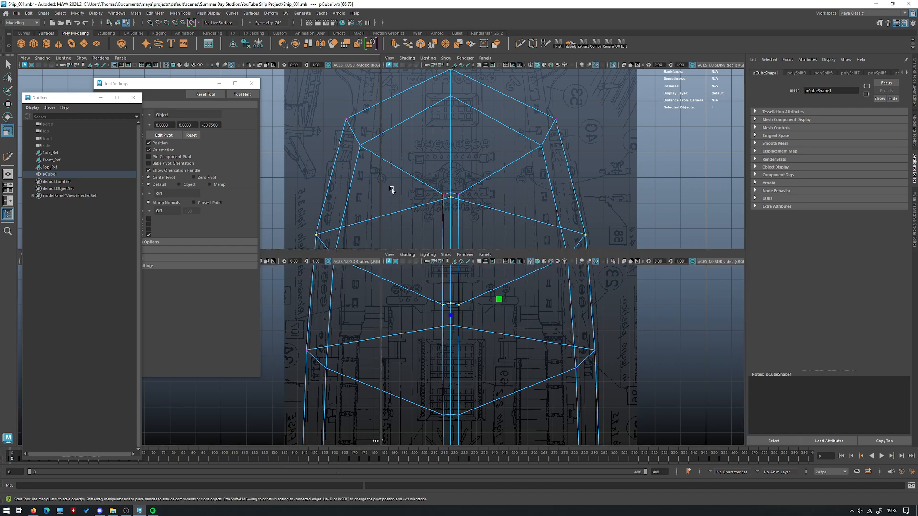
pyautogui.press('space')
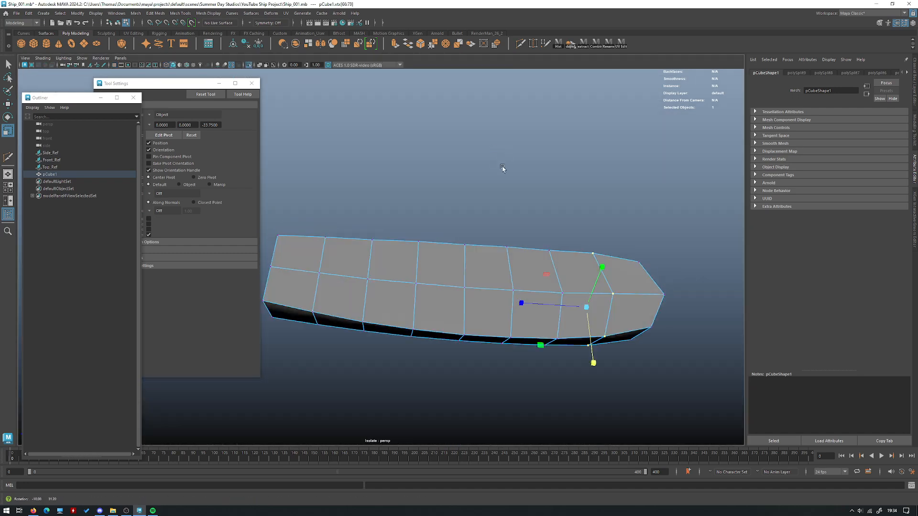
pyautogui.keyDown('alt'); pyautogui.moveTo(502, 168); pyautogui.dragTo(421, 190, button='middle'); pyautogui.keyUp('alt')
pyautogui.keyDown('alt'); pyautogui.moveTo(420, 190); pyautogui.dragTo(447, 193); pyautogui.keyUp('alt')
pyautogui.press('F8')
pyautogui.click(393, 207)
pyautogui.keyDown('alt'); pyautogui.moveTo(394, 207); pyautogui.dragTo(483, 252); pyautogui.keyUp('alt')
# - Move the upper vertices of the first cross-section forward of the stern vertically onto the side blueprint's hull line
pyautogui.click(483, 252)
pyautogui.press('space')
pyautogui.press('space')
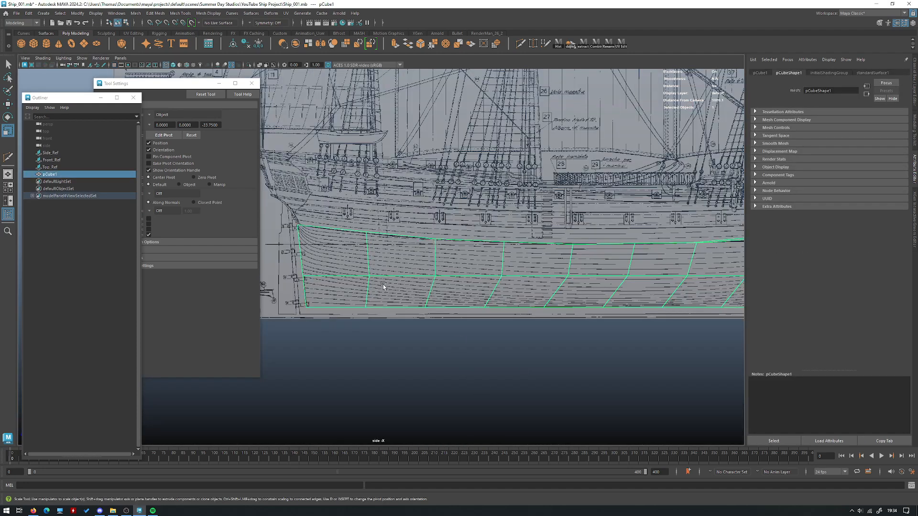
pyautogui.scroll(2, 468, 327)
pyautogui.rightClick(387, 258)
pyautogui.moveTo(342, 248); pyautogui.dragTo(342, 247, button='right')
pyautogui.scroll(2, 442, 282)
pyautogui.keyDown('alt'); pyautogui.moveTo(413, 268); pyautogui.dragTo(439, 279, button='middle'); pyautogui.keyUp('alt')
pyautogui.moveTo(439, 278); pyautogui.dragTo(384, 199)
pyautogui.press('w')
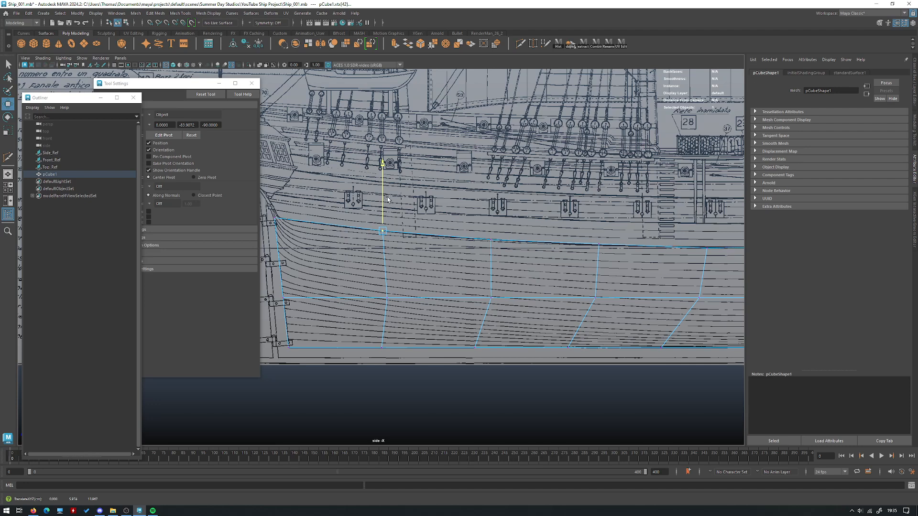
# - Move the third cross-section's upper vertices vertically to follow the side blueprint's hull line
pyautogui.keyDown('alt'); pyautogui.moveTo(531, 234); pyautogui.dragTo(390, 225, button='middle'); pyautogui.keyUp('alt')
pyautogui.scroll(1, 494, 259)
pyautogui.scroll(-1, 494, 261)
pyautogui.moveTo(495, 261); pyautogui.dragTo(473, 242)
pyautogui.scroll(-2, 466, 218)
pyautogui.keyDown('alt'); pyautogui.moveTo(433, 218); pyautogui.dragTo(507, 225, button='middle'); pyautogui.keyUp('alt')
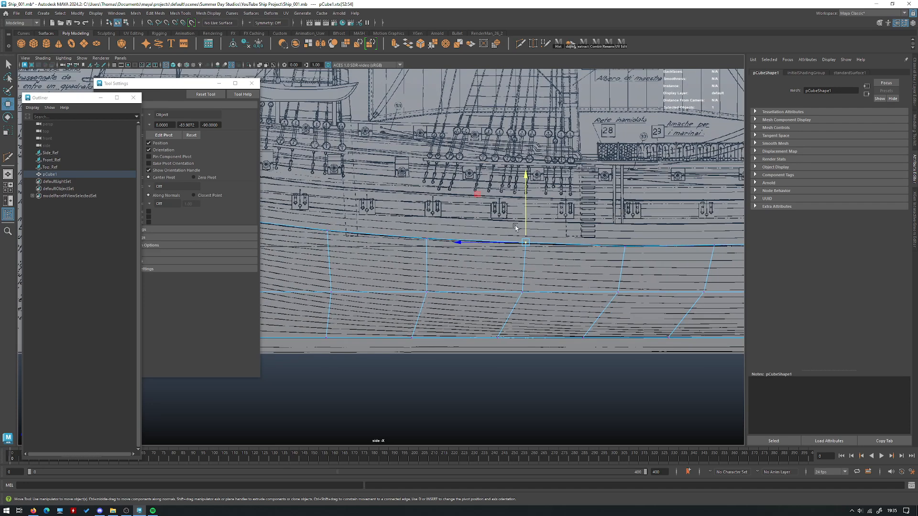
pyautogui.scroll(3, 554, 235)
pyautogui.keyDown('alt'); pyautogui.moveTo(586, 242); pyautogui.dragTo(405, 256, button='middle'); pyautogui.keyUp('alt')
pyautogui.moveTo(362, 235); pyautogui.dragTo(364, 235)
# - Adjust the height of the upper vertices on the new cross-section just forward of midships
pyautogui.keyDown('alt'); pyautogui.moveTo(358, 236); pyautogui.dragTo(216, 236, button='middle'); pyautogui.keyUp('alt')
pyautogui.moveTo(457, 241); pyautogui.dragTo(416, 282)
pyautogui.click(442, 245)
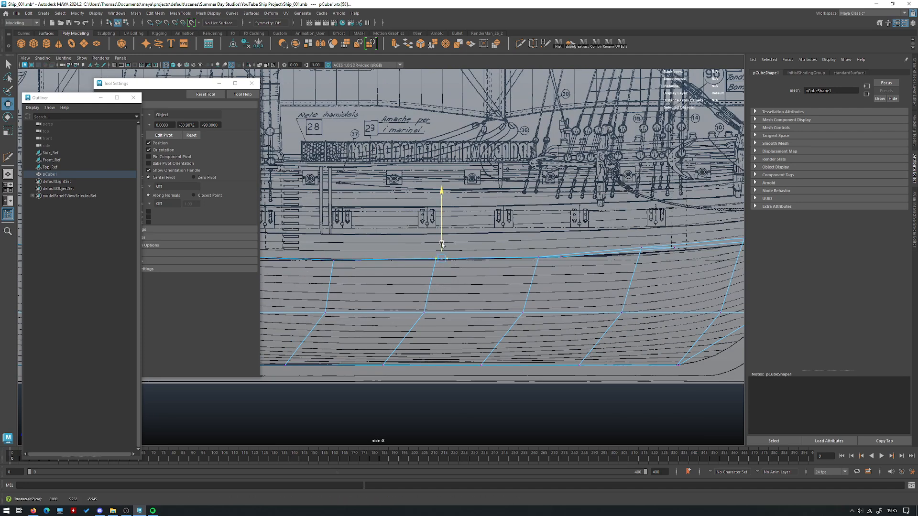
# - Adjust the height of the upper side and centreline vertices on the new cross-section nearest the bow
pyautogui.keyDown('alt'); pyautogui.moveTo(537, 254); pyautogui.dragTo(381, 255, button='middle'); pyautogui.keyUp('alt')
pyautogui.moveTo(514, 220); pyautogui.dragTo(454, 277)
pyautogui.moveTo(483, 235); pyautogui.dragTo(482, 234)
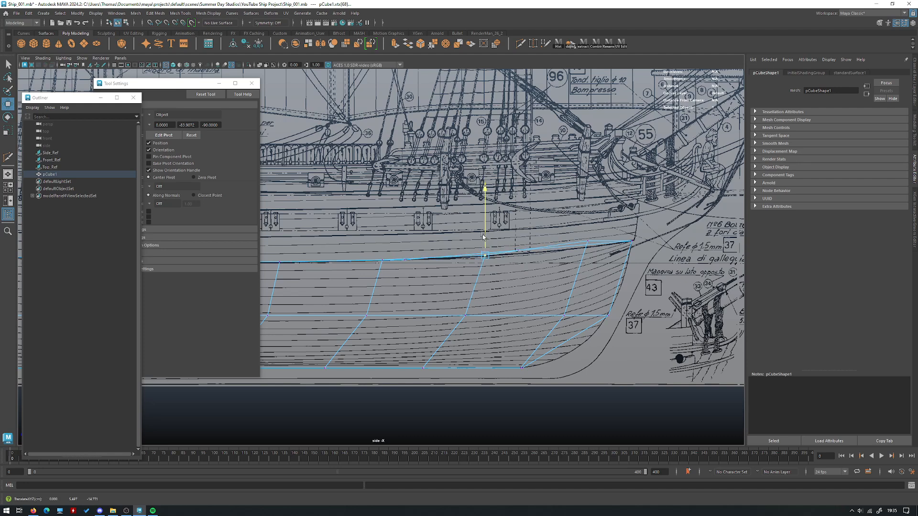
pyautogui.click(501, 256)
pyautogui.click(500, 236)
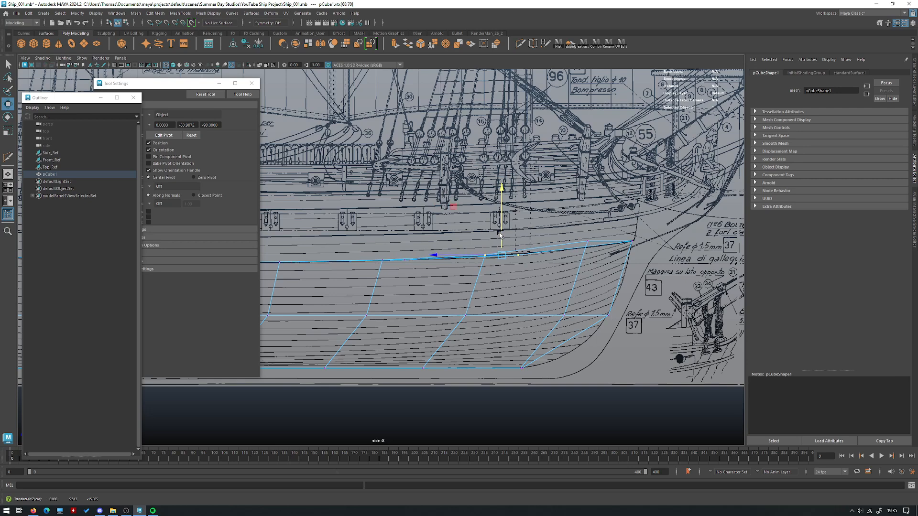
# - Move the two upper bow corner vertices vertically onto the side blueprint's hull line, checking them in the perspective view
pyautogui.scroll(4, 500, 234)
pyautogui.press('space')
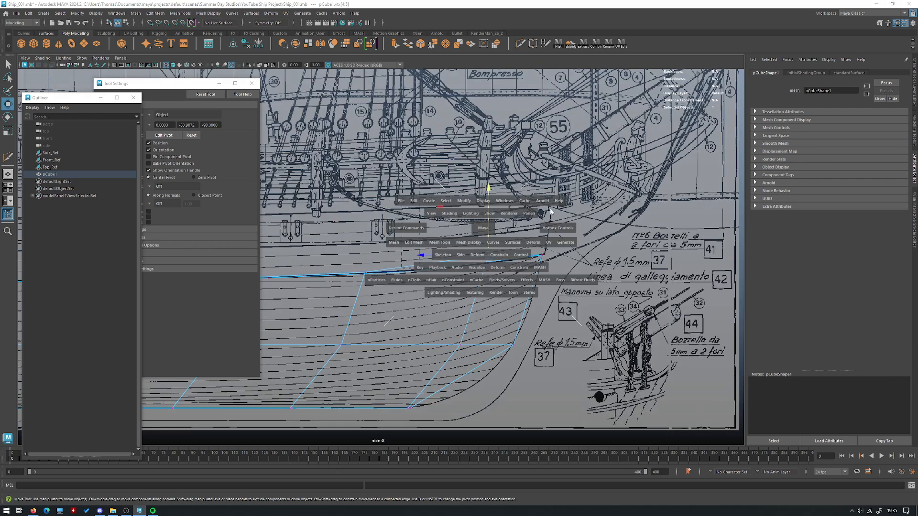
pyautogui.press('f')
pyautogui.press('space')
pyautogui.keyDown('alt'); pyautogui.moveTo(615, 169); pyautogui.dragTo(452, 209, button='right'); pyautogui.keyUp('alt')
pyautogui.keyDown('alt'); pyautogui.moveTo(453, 209); pyautogui.dragTo(362, 247); pyautogui.keyUp('alt')
pyautogui.press('space')
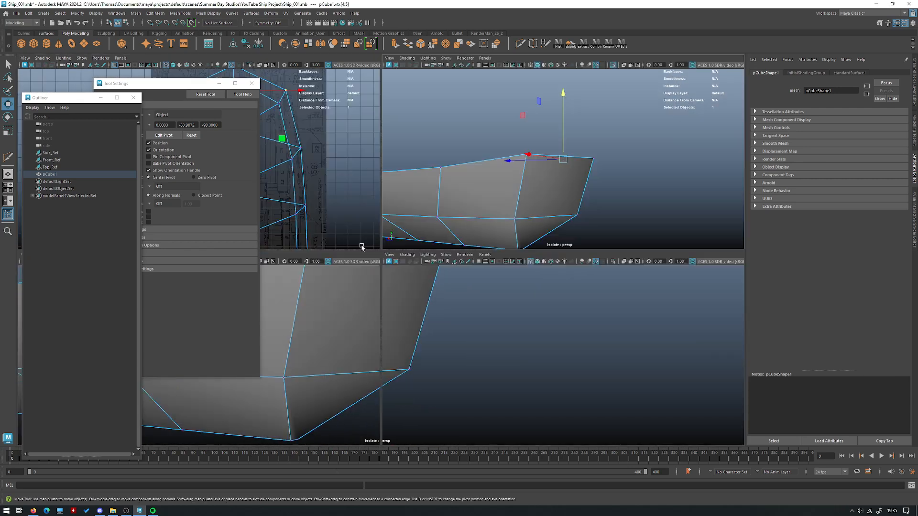
pyautogui.press('space')
pyautogui.moveTo(488, 244); pyautogui.dragTo(488, 246)
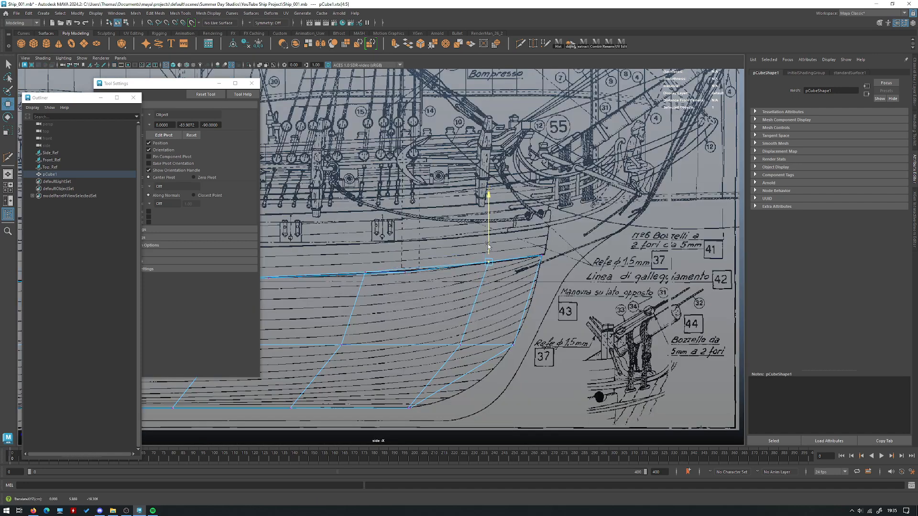
# - Raise the deck's centreline vertex just aft of the bow corners slightly to align with the hull line
pyautogui.click(405, 271)
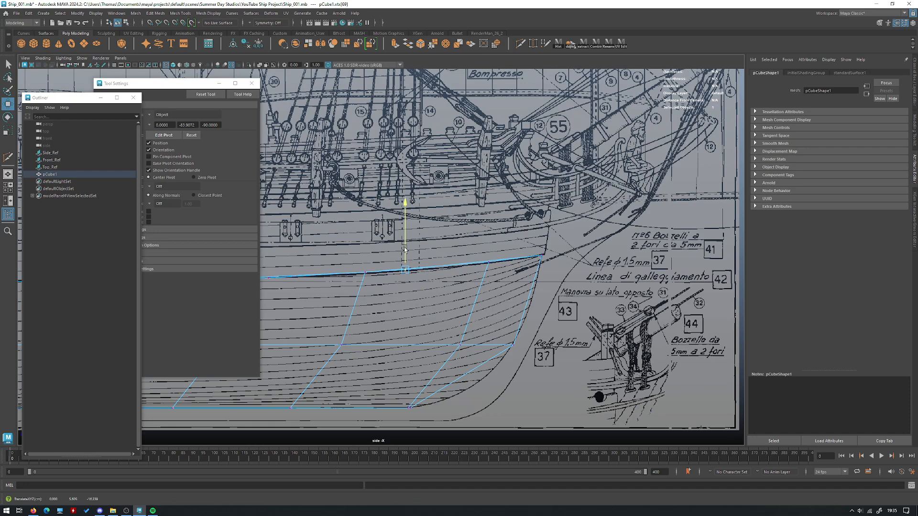
pyautogui.scroll(-5, 435, 300)
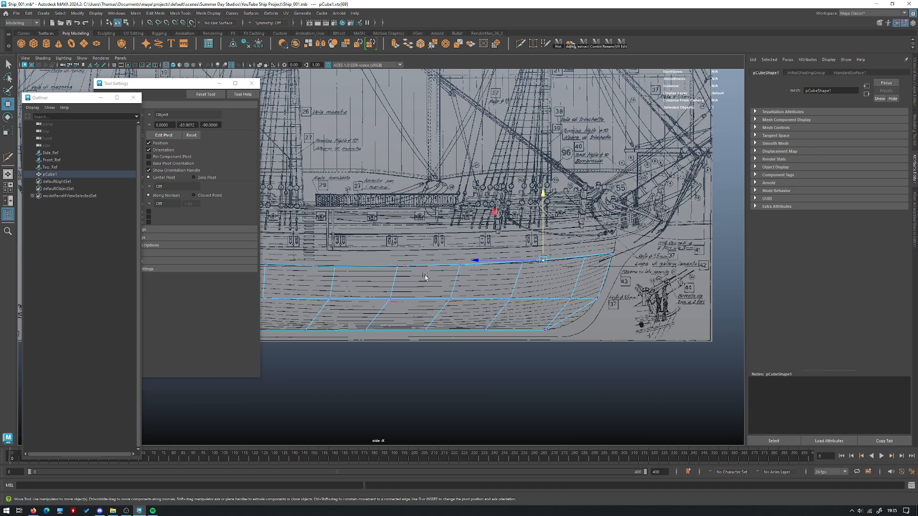
pyautogui.keyDown('alt'); pyautogui.moveTo(501, 261); pyautogui.dragTo(566, 273, button='middle'); pyautogui.keyUp('alt')
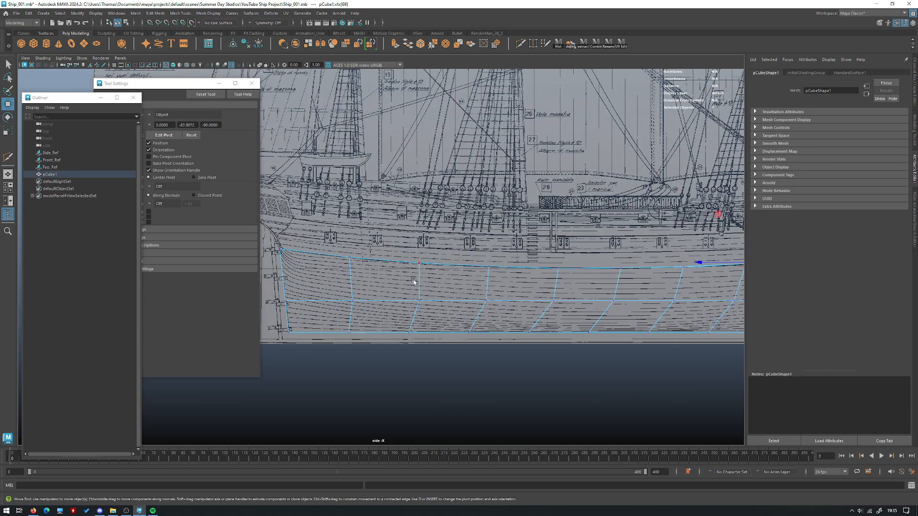
pyautogui.scroll(5, 415, 280)
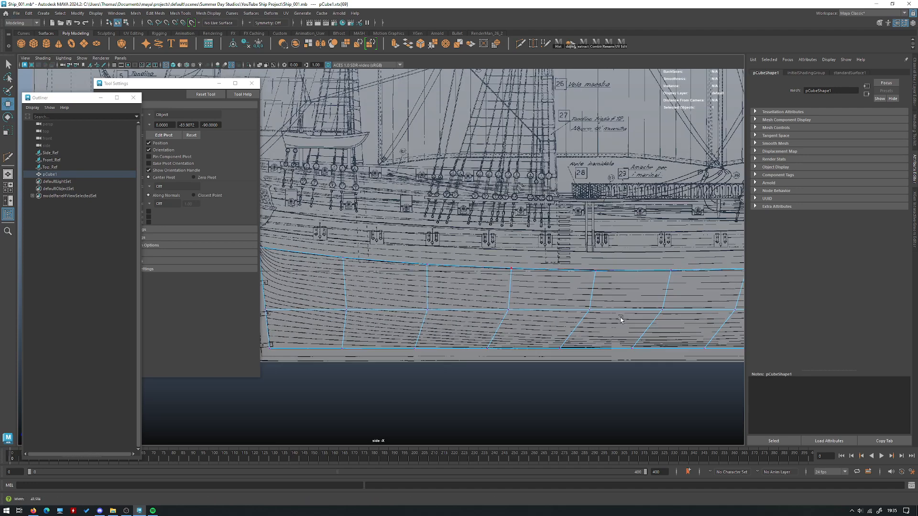
# - Inspect how the hull's upper edge and cross-sections follow the side blueprint along the ship's length
pyautogui.moveTo(468, 287); pyautogui.dragTo(399, 226)
pyautogui.scroll(-4, 463, 263)
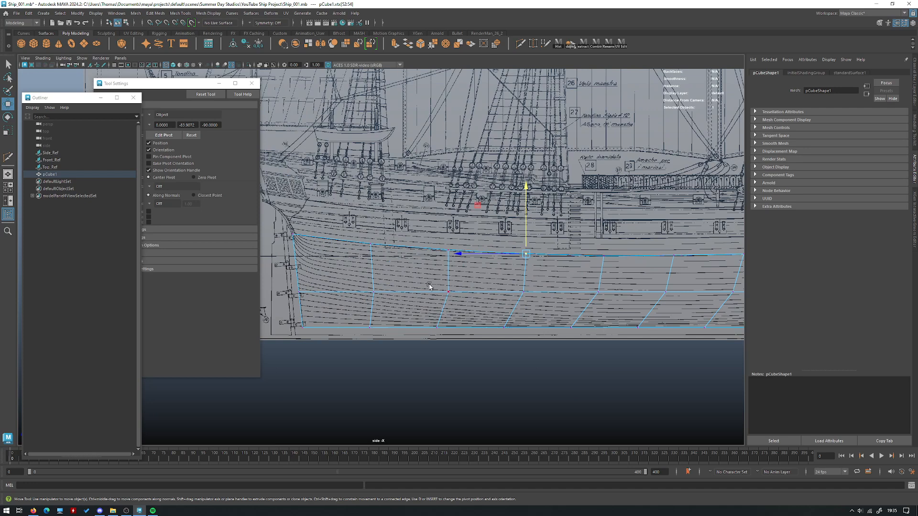
pyautogui.keyDown('alt'); pyautogui.moveTo(587, 281); pyautogui.dragTo(440, 285, button='middle'); pyautogui.keyUp('alt')
pyautogui.scroll(-1, 440, 285)
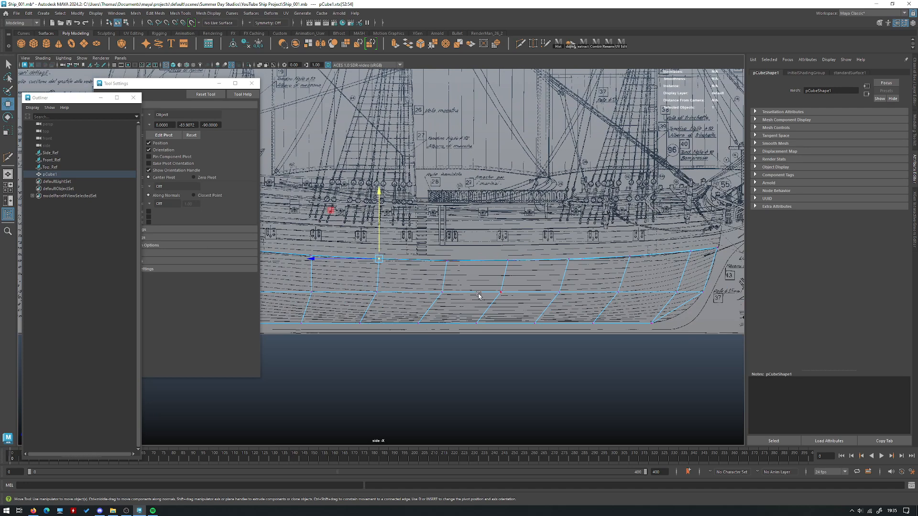
pyautogui.moveTo(493, 295)
pyautogui.keyDown('alt'); pyautogui.mouseDown(button='middle')
pyautogui.moveTo(359, 317)
pyautogui.moveTo(498, 299)
pyautogui.mouseUp(button='middle'); pyautogui.keyUp('alt')
pyautogui.moveTo(419, 285); pyautogui.dragTo(431, 288, button='right')
pyautogui.keyDown('alt'); pyautogui.moveTo(431, 289); pyautogui.dragTo(473, 273, button='middle'); pyautogui.keyUp('alt')
pyautogui.scroll(-1, 454, 272)
# - Insert a lengthwise edge loop midway between the deck edge and the lower side loop with Multi-Cut
pyautogui.press('space')
pyautogui.press('space')
pyautogui.keyDown('alt'); pyautogui.moveTo(437, 189); pyautogui.dragTo(525, 262); pyautogui.keyUp('alt')
pyautogui.scroll(-3, 403, 195)
pyautogui.press('F8')
pyautogui.keyDown('shift'); pyautogui.moveTo(551, 223); pyautogui.dragTo(461, 224, button='right'); pyautogui.keyUp('shift')
pyautogui.keyDown('alt'); pyautogui.moveTo(430, 278); pyautogui.dragTo(452, 264); pyautogui.keyUp('alt')
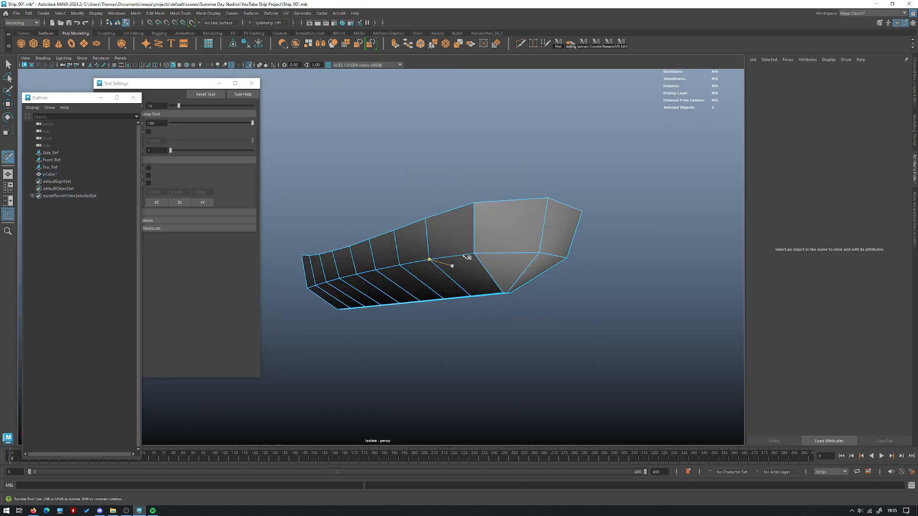
pyautogui.keyDown('ctrl'); pyautogui.middleClick(472, 231); pyautogui.keyUp('ctrl')
pyautogui.keyDown('alt'); pyautogui.moveTo(586, 258); pyautogui.dragTo(561, 266); pyautogui.keyUp('alt')
# - Try Edge Flow on the hull's lower side edge loop and undo it
pyautogui.press('w')
pyautogui.moveTo(500, 264); pyautogui.dragTo(495, 228, button='right')
pyautogui.click(470, 270)
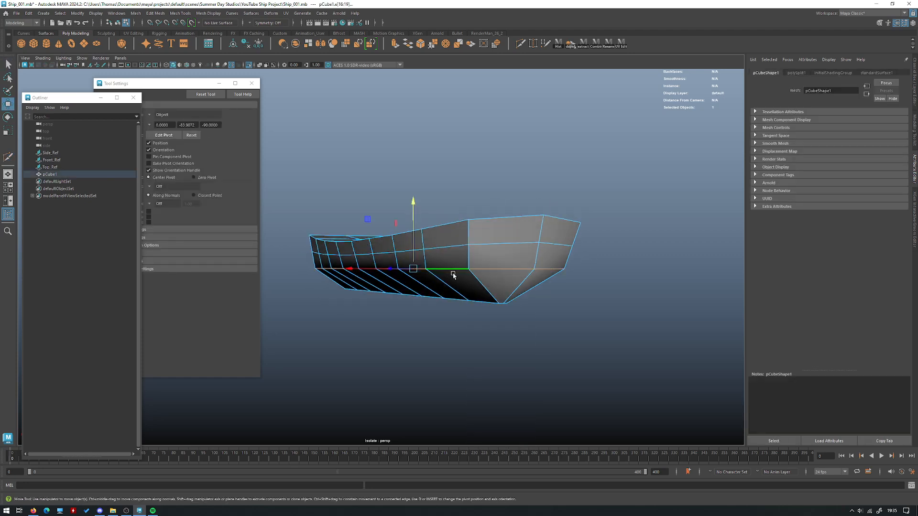
pyautogui.keyDown('alt'); pyautogui.moveTo(448, 271); pyautogui.dragTo(481, 259); pyautogui.keyUp('alt')
pyautogui.keyDown('alt'); pyautogui.moveTo(416, 257); pyautogui.dragTo(499, 301); pyautogui.keyUp('alt')
pyautogui.press('g')
pyautogui.hotkey('ctrl', 'z')
# - Insert a supporting edge loop close beside the keel with Multi-Cut
pyautogui.scroll(5, 452, 275)
pyautogui.keyDown('shift'); pyautogui.moveTo(471, 239); pyautogui.dragTo(451, 241, button='right'); pyautogui.keyUp('shift')
pyautogui.press('ctrl')
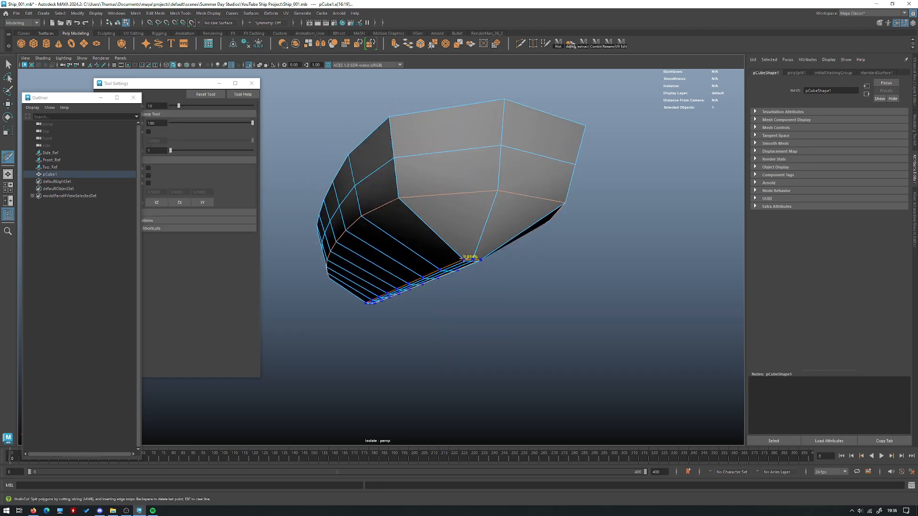
pyautogui.keyDown('ctrl'); pyautogui.click(464, 258); pyautogui.keyUp('ctrl')
pyautogui.keyDown('alt'); pyautogui.moveTo(485, 246); pyautogui.dragTo(489, 254); pyautogui.keyUp('alt')
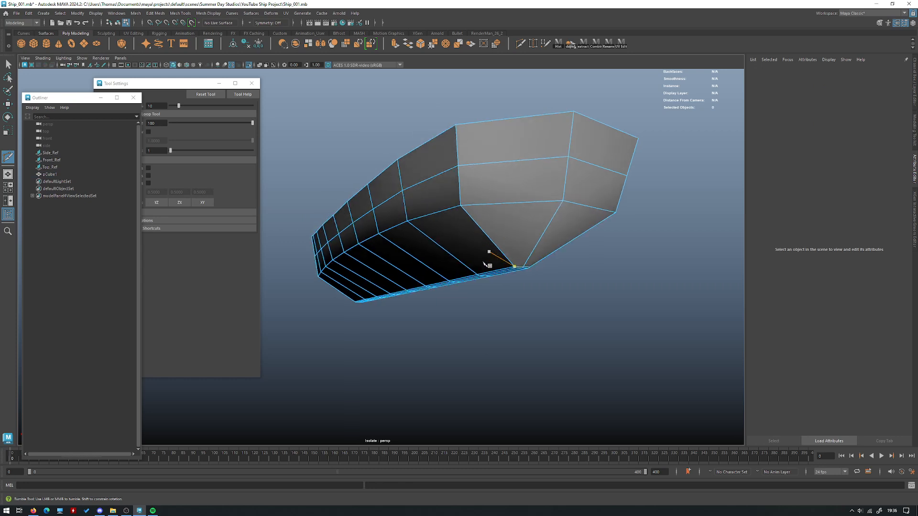
# - Try Edge Flow on the lower side edge loop with the keel supporting loop in place
pyautogui.press('w')
pyautogui.moveTo(495, 216); pyautogui.dragTo(495, 187, button='right')
pyautogui.doubleClick(506, 203)
pyautogui.press('g')
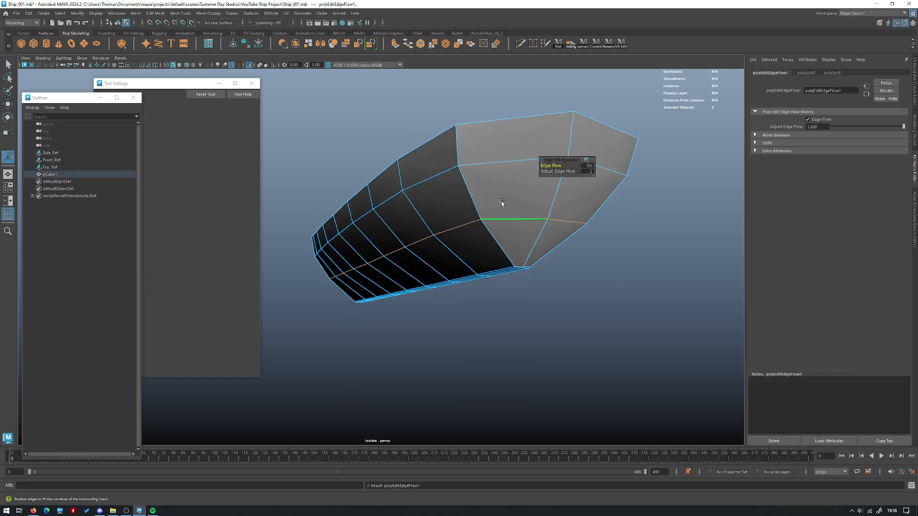
pyautogui.keyDown('alt'); pyautogui.moveTo(508, 255); pyautogui.dragTo(500, 248); pyautogui.keyUp('alt')
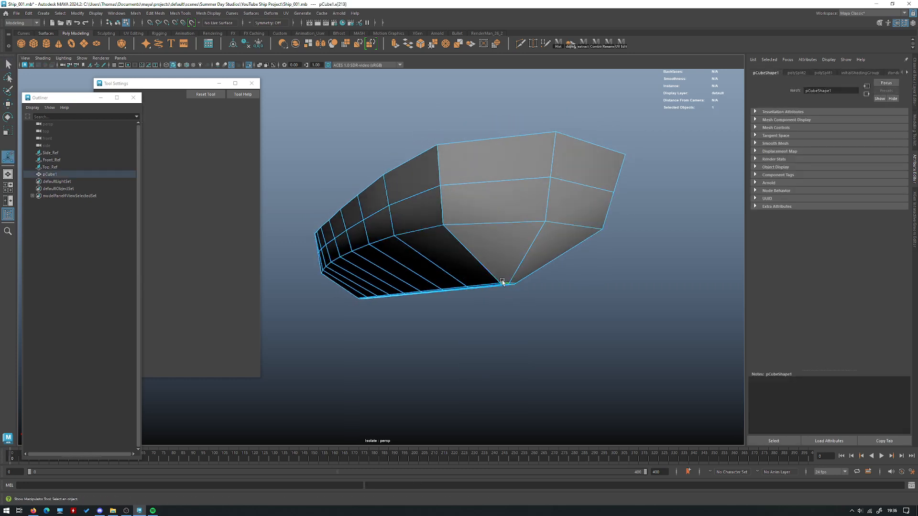
# - Delete the supporting loop beside the keel and try Edge Flow on the lower side loop without it
pyautogui.keyDown('ctrl'); pyautogui.rightClick(508, 234); pyautogui.keyUp('ctrl')
pyautogui.doubleClick(508, 227)
pyautogui.press('g')
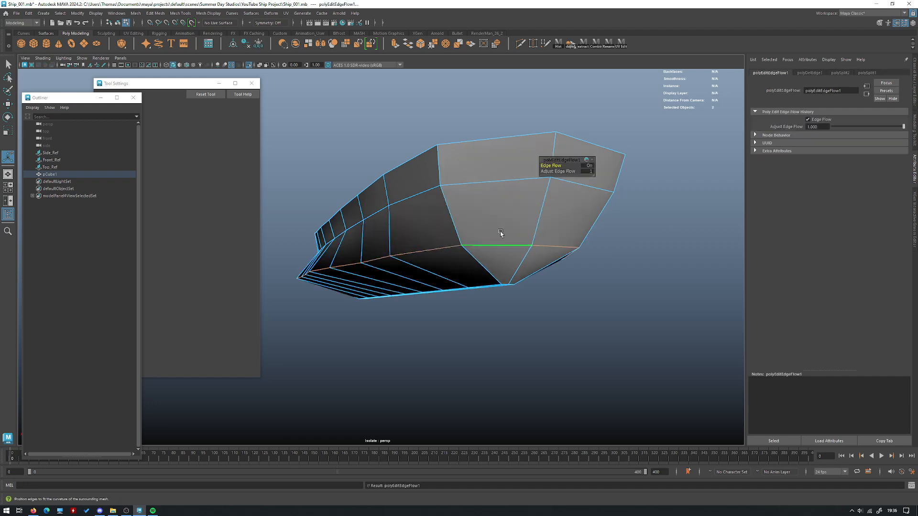
pyautogui.hotkey('ctrl', 'z')
# - Insert a new supporting edge loop close to the hull's bottom edge with Multi-Cut
pyautogui.press('y')
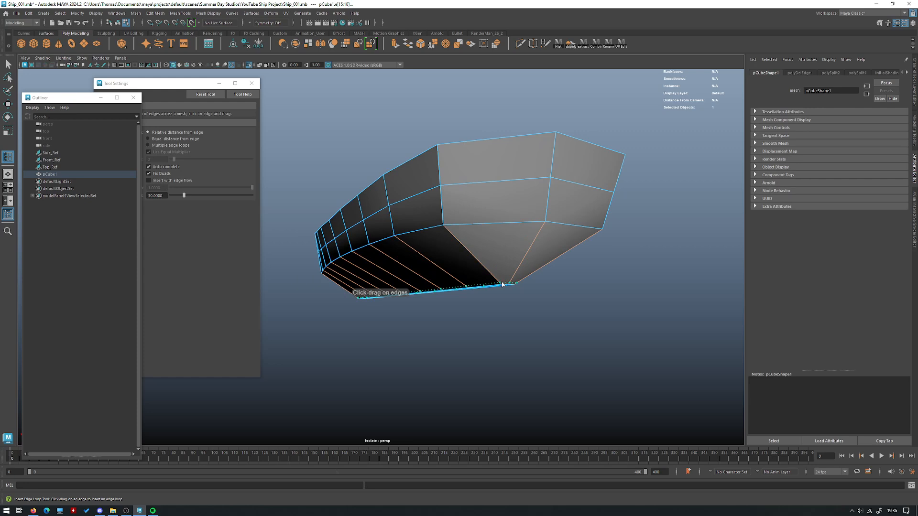
pyautogui.hotkey('ctrl', 'z')
pyautogui.press('w')
pyautogui.keyDown('shift'); pyautogui.rightClick(500, 235); pyautogui.keyUp('shift')
pyautogui.click(461, 235)
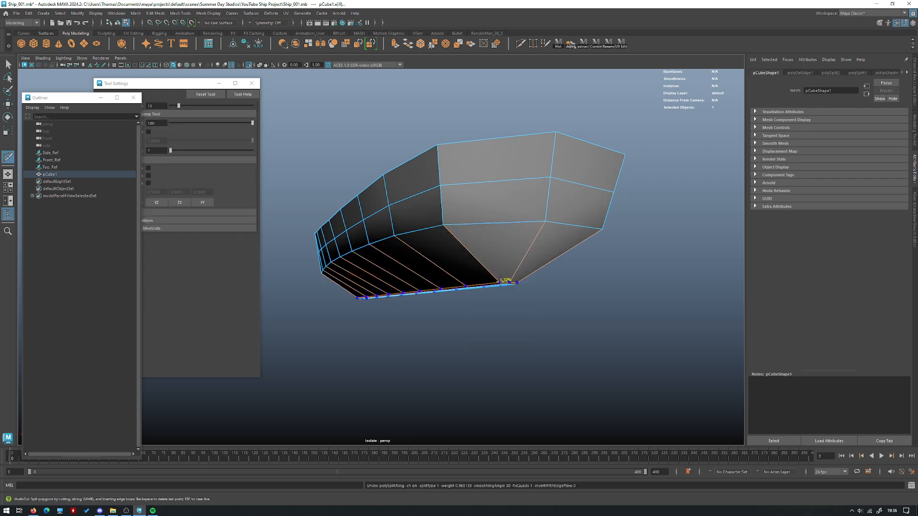
pyautogui.keyDown('ctrl'); pyautogui.click(501, 281); pyautogui.keyUp('ctrl')
# - Try Edge Flow on the lower side loop, inspect the hull's cross-section from the bow, and undo it
pyautogui.press('w')
pyautogui.doubleClick(485, 226)
pyautogui.keyDown('shift'); pyautogui.moveTo(485, 226); pyautogui.dragTo(502, 214, button='right'); pyautogui.keyUp('shift')
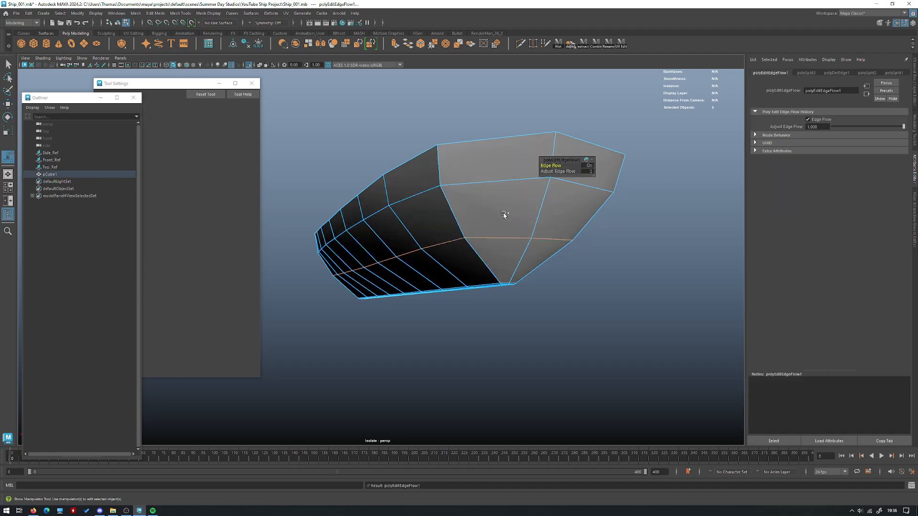
pyautogui.keyDown('alt'); pyautogui.moveTo(503, 215); pyautogui.dragTo(510, 242); pyautogui.keyUp('alt')
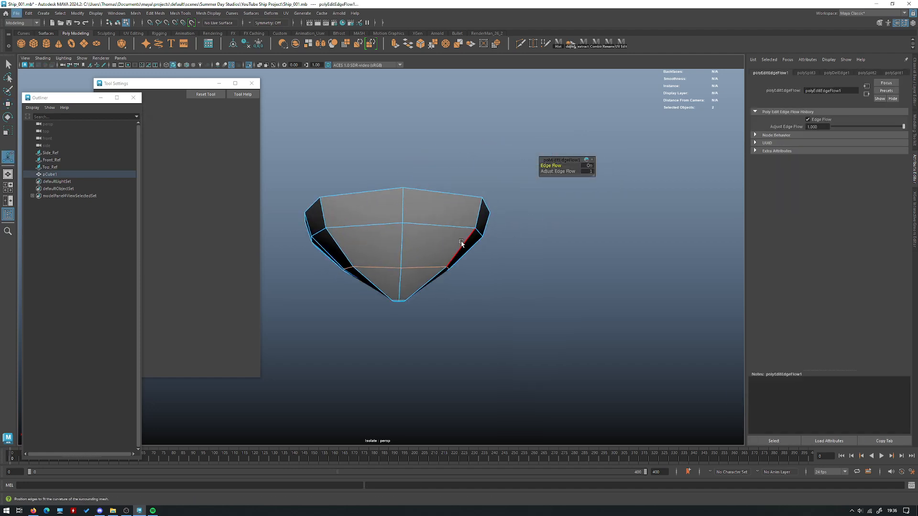
pyautogui.keyDown('alt'); pyautogui.moveTo(461, 243); pyautogui.dragTo(487, 257); pyautogui.keyUp('alt')
pyautogui.hotkey('ctrl', 'z')
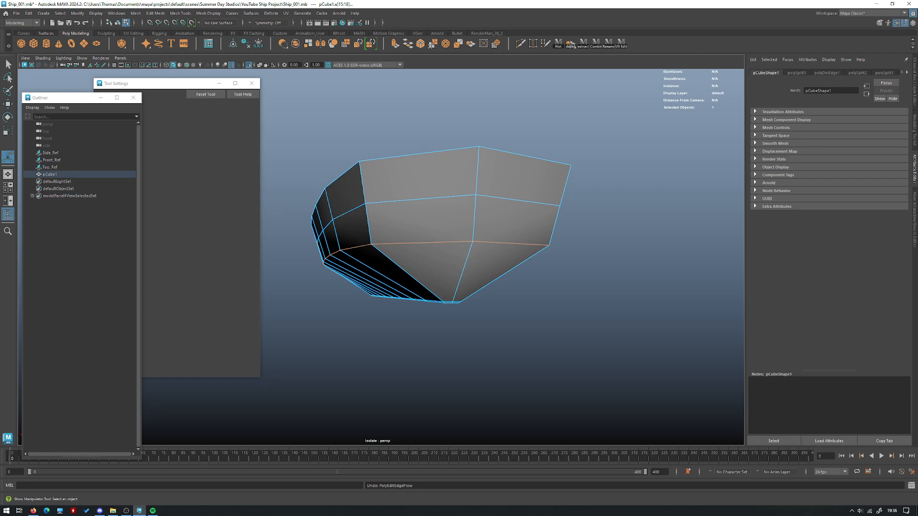
# - Reapply Edge Flow to the lower side edge loop to round the hull's section
pyautogui.keyDown('alt'); pyautogui.moveTo(292, 147); pyautogui.dragTo(404, 190); pyautogui.keyUp('alt')
pyautogui.keyDown('shift'); pyautogui.rightClick(405, 190); pyautogui.keyUp('shift')
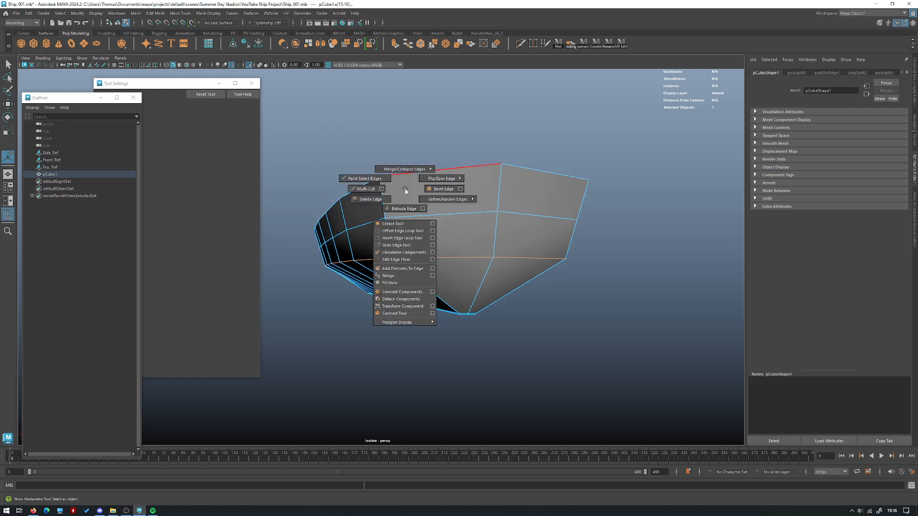
pyautogui.click(396, 260)
pyautogui.hotkey('ctrl', 'z')
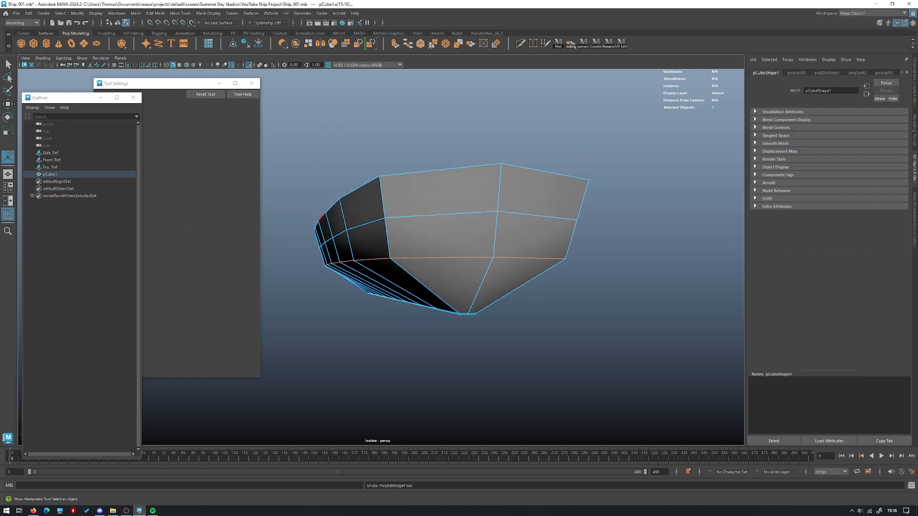
pyautogui.click(157, 14)
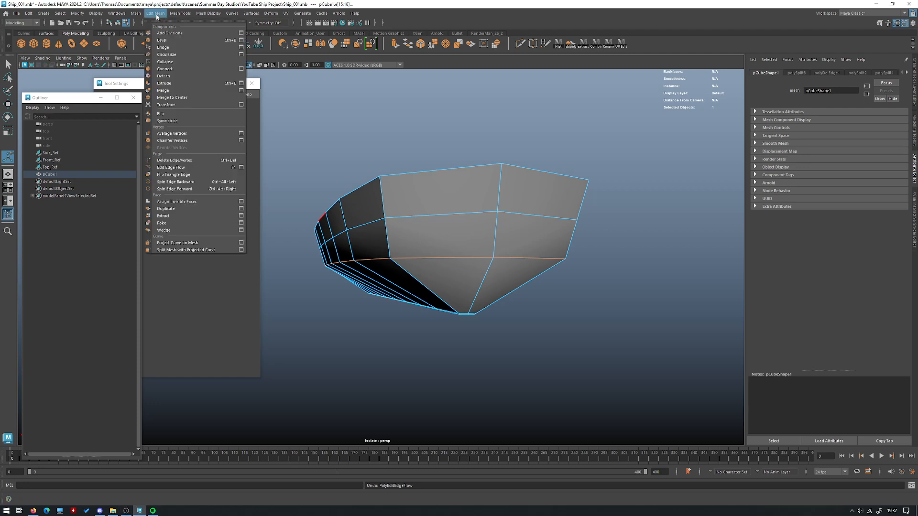
pyautogui.click(201, 167)
pyautogui.keyDown('alt'); pyautogui.moveTo(418, 236); pyautogui.dragTo(454, 216); pyautogui.keyUp('alt')
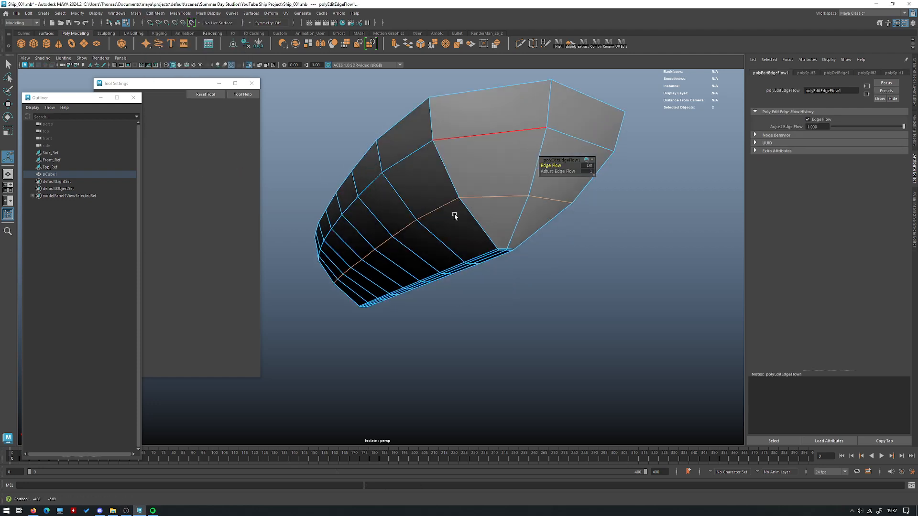
# - Scale the lower side edge loop outward horizontally in the front view, towards the front blueprint's hull outline
pyautogui.press('w')
pyautogui.rightClick(430, 182)
pyautogui.click(464, 172)
pyautogui.press('space')
pyautogui.press('space')
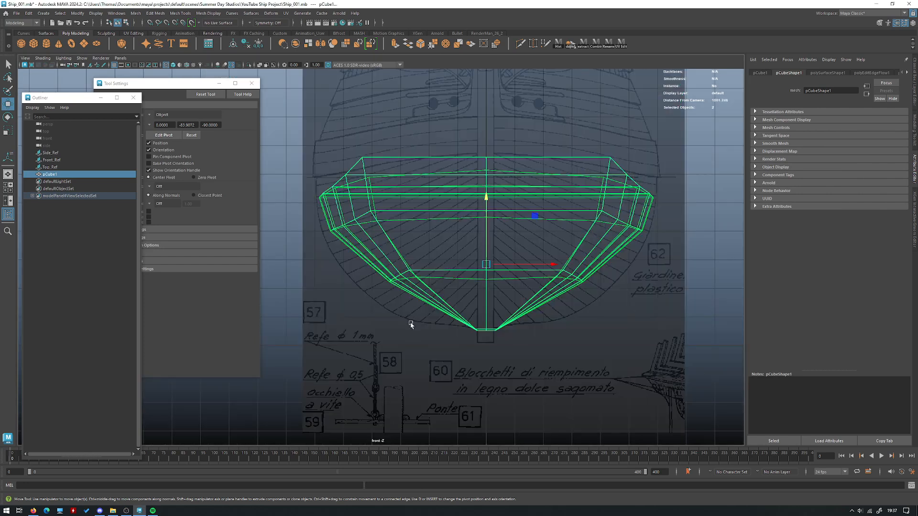
pyautogui.moveTo(478, 263); pyautogui.dragTo(455, 281, button='right')
pyautogui.keyDown('alt'); pyautogui.moveTo(526, 263); pyautogui.dragTo(470, 271, button='middle'); pyautogui.keyUp('alt')
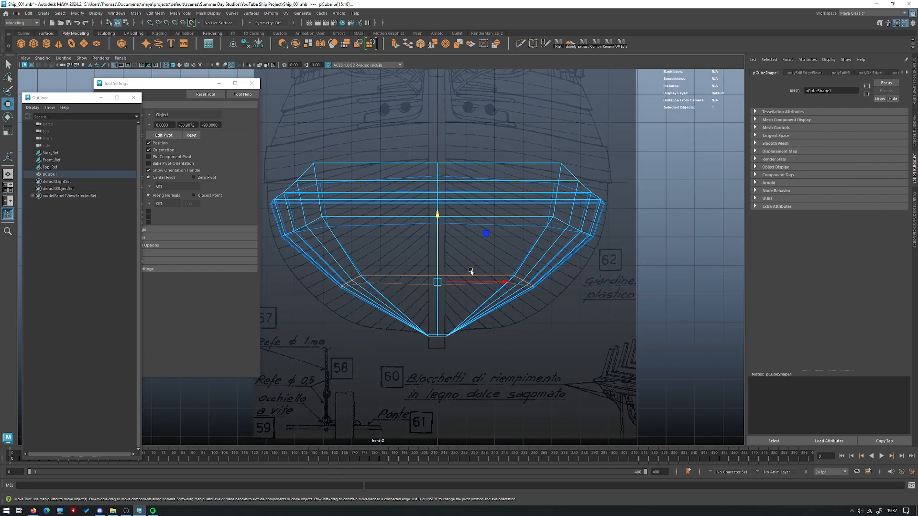
pyautogui.press('r')
pyautogui.moveTo(467, 282); pyautogui.dragTo(482, 283)
pyautogui.moveTo(491, 284); pyautogui.dragTo(491, 285)
# - Scale the upper side edge loop slightly wider to match the front blueprint's hull outline
pyautogui.click(475, 218)
pyautogui.hotkey('ctrl', 'z')
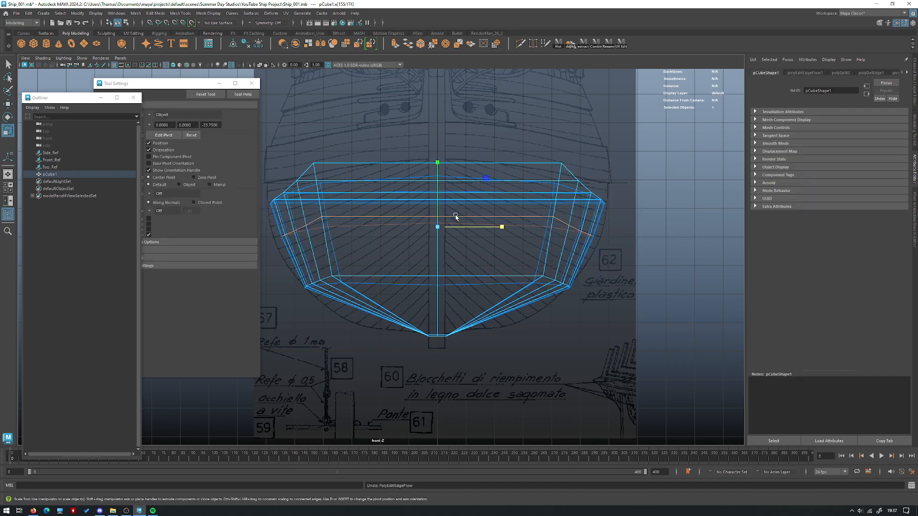
pyautogui.moveTo(459, 229); pyautogui.dragTo(465, 228)
pyautogui.scroll(-1, 366, 249)
pyautogui.keyDown('alt'); pyautogui.moveTo(337, 258); pyautogui.dragTo(350, 264, button='middle'); pyautogui.keyUp('alt')
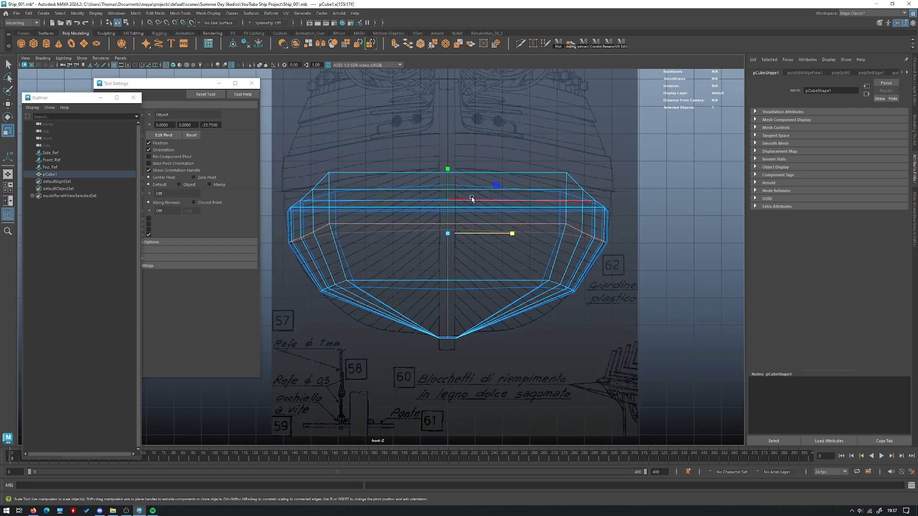
# - Select the top row of hull vertices and adjust their horizontal scale to the front blueprint's outline
pyautogui.keyDown('alt'); pyautogui.moveTo(409, 192); pyautogui.dragTo(404, 227, button='middle'); pyautogui.keyUp('alt')
pyautogui.rightClick(650, 193)
pyautogui.click(616, 248)
pyautogui.moveTo(497, 216); pyautogui.dragTo(254, 172)
pyautogui.moveTo(475, 227); pyautogui.dragTo(473, 225)
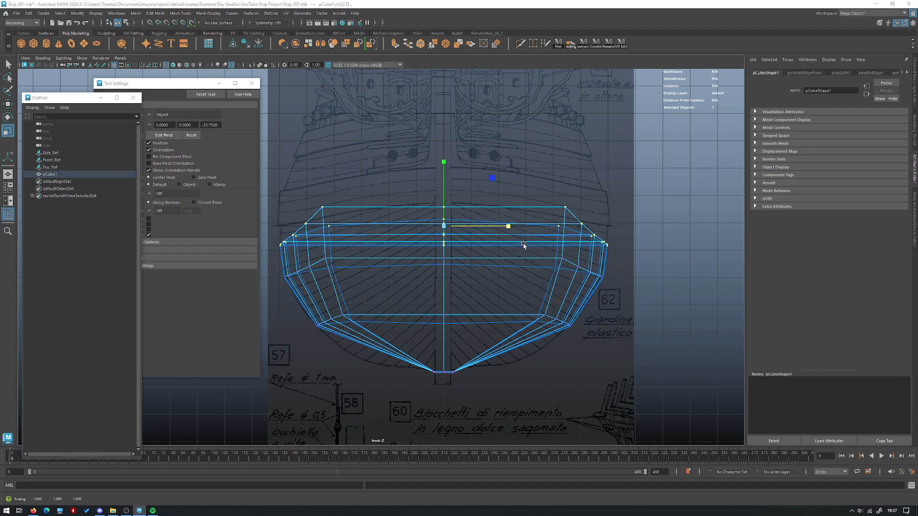
# - Insert an edge loop between the lower side loop and the keel with Multi-Cut and apply Edge Flow to it
pyautogui.press('space')
pyautogui.press('space')
pyautogui.press('F8')
pyautogui.keyDown('alt'); pyautogui.moveTo(552, 180); pyautogui.dragTo(495, 258); pyautogui.keyUp('alt')
pyautogui.hotkey('ctrl', 'shift', 'x')
pyautogui.keyDown('alt'); pyautogui.moveTo(451, 277); pyautogui.dragTo(420, 252); pyautogui.keyUp('alt')
pyautogui.press('w')
pyautogui.keyDown('ctrl'); pyautogui.click(414, 267); pyautogui.keyUp('ctrl')
pyautogui.press('w')
# - Lower the new bottom edge loop and scale it slightly narrower to follow the front blueprint's hull curve
pyautogui.press('space')
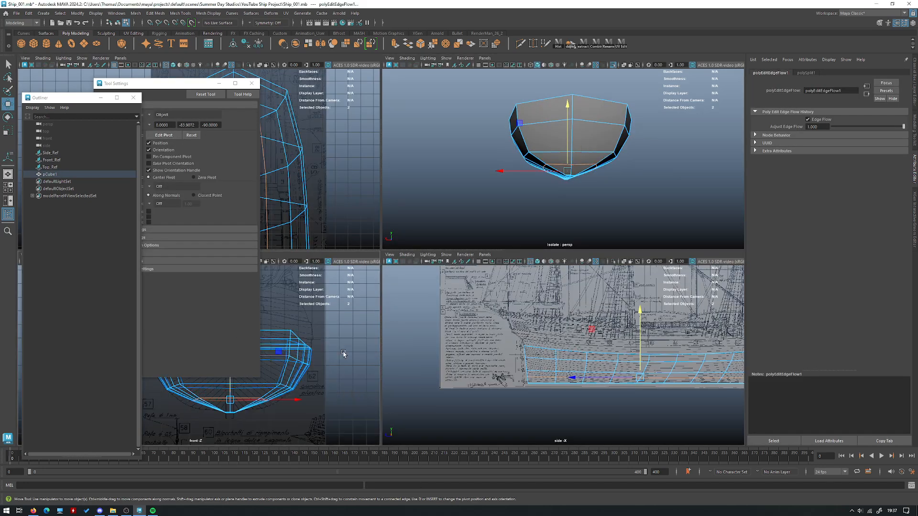
pyautogui.press('space')
pyautogui.scroll(2, 407, 324)
pyautogui.scroll(1, 407, 324)
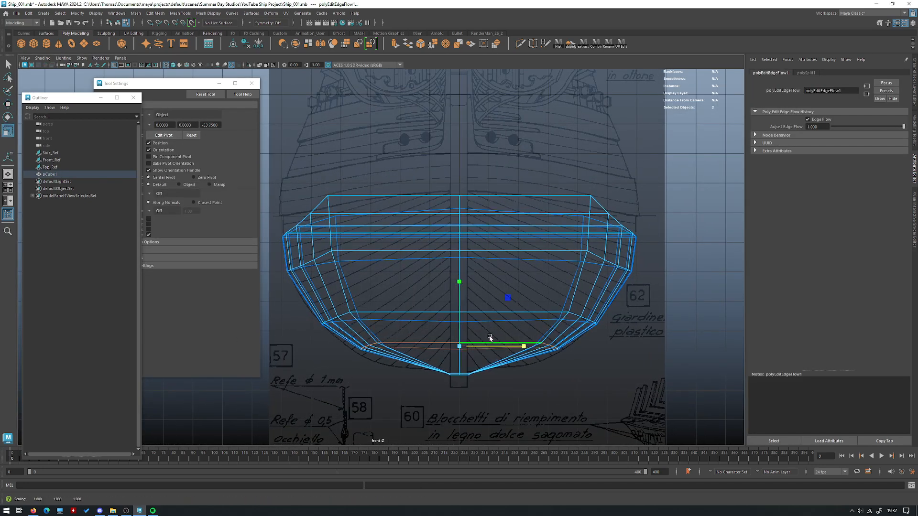
pyautogui.moveTo(459, 313); pyautogui.dragTo(459, 319)
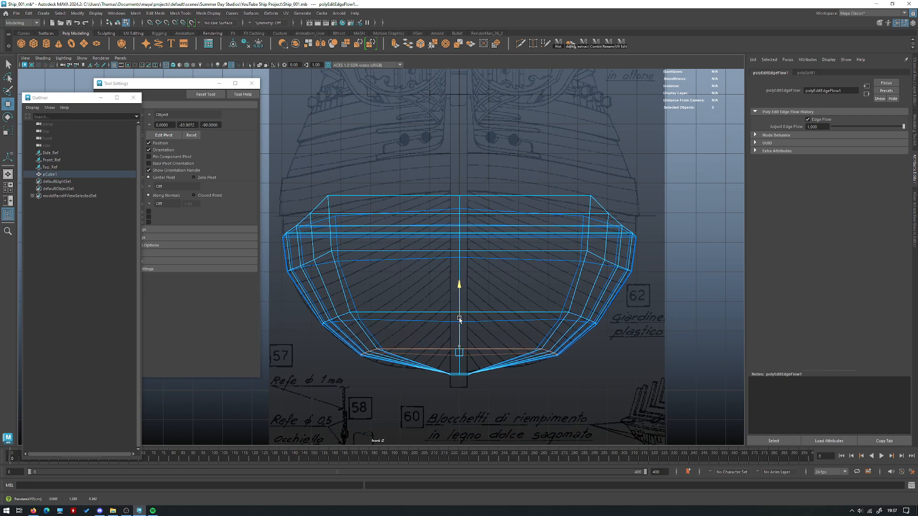
pyautogui.press('r')
pyautogui.moveTo(491, 352); pyautogui.dragTo(488, 352)
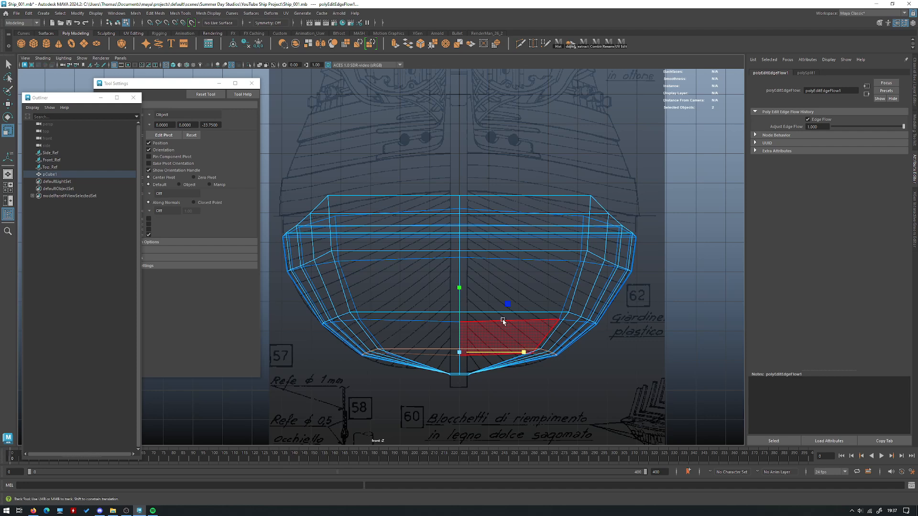
# - Select the hull's bottom vertices at the keel and fine-tune their height in the front view
pyautogui.keyDown('alt'); pyautogui.moveTo(503, 321); pyautogui.dragTo(449, 396, button='middle'); pyautogui.keyUp('alt')
pyautogui.click(449, 396)
pyautogui.moveTo(423, 367); pyautogui.dragTo(460, 381)
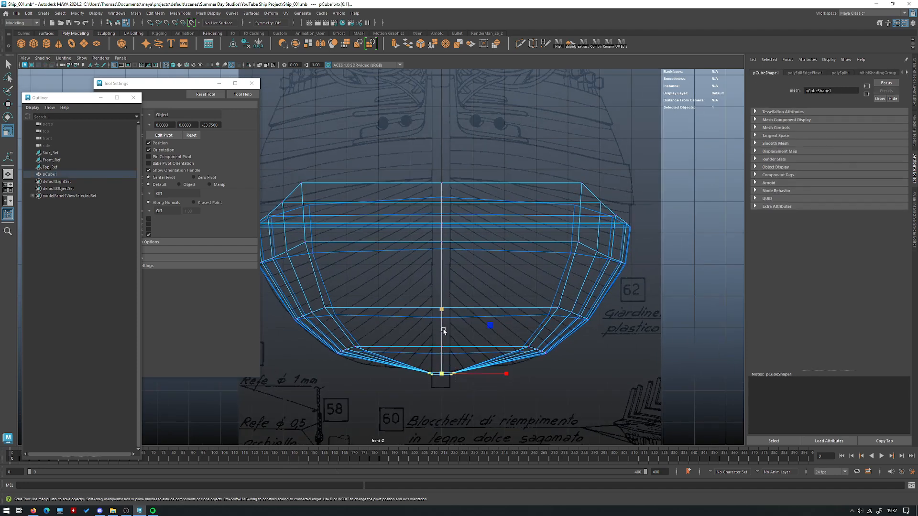
pyautogui.press('w')
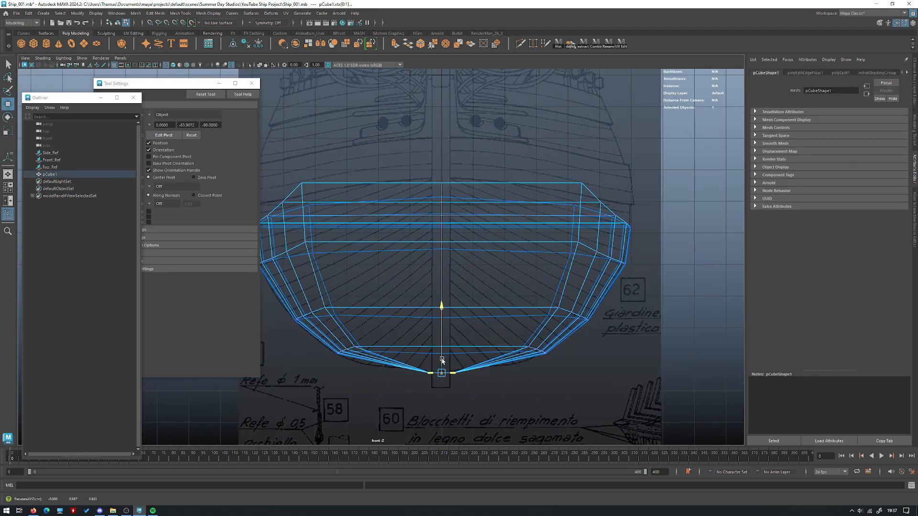
pyautogui.scroll(-2, 402, 242)
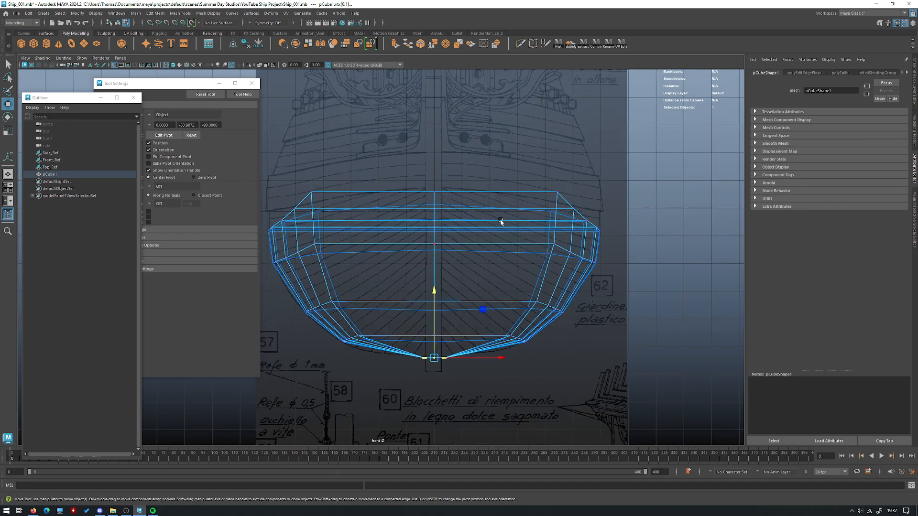
# - Insert an edge loop on each side of the centreline, running through the bow face and keel strip, with Multi-Cut
pyautogui.press('F8')
pyautogui.scroll(-3, 526, 207)
pyautogui.press('space')
pyautogui.press('space')
pyautogui.click(656, 223)
pyautogui.keyDown('alt'); pyautogui.moveTo(657, 224); pyautogui.dragTo(440, 267); pyautogui.keyUp('alt')
pyautogui.keyDown('alt'); pyautogui.moveTo(575, 278); pyautogui.dragTo(469, 249); pyautogui.keyUp('alt')
pyautogui.click(537, 322)
pyautogui.keyDown('shift'); pyautogui.rightClick(503, 247); pyautogui.keyUp('shift')
pyautogui.click(463, 247)
pyautogui.keyDown('alt'); pyautogui.moveTo(563, 251); pyautogui.dragTo(400, 231); pyautogui.keyUp('alt')
pyautogui.press('w')
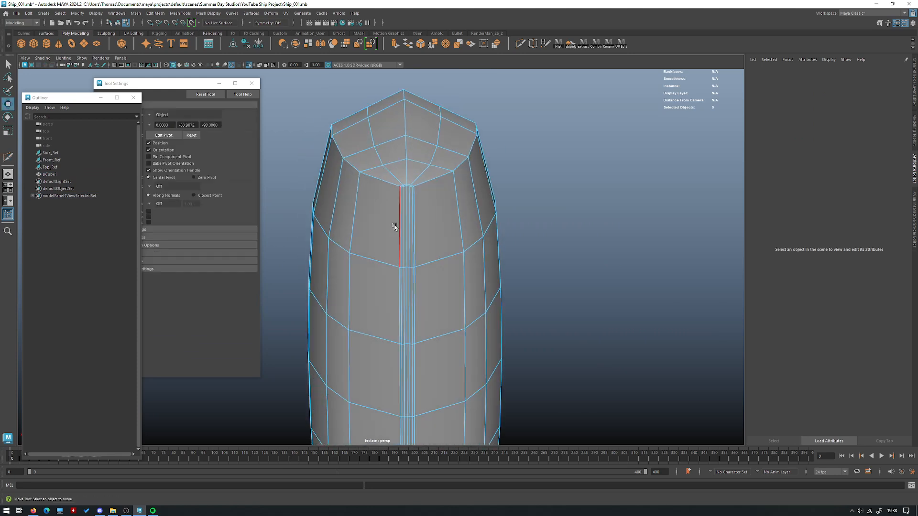
# - Apply Edge Flow to the two new edge loops on either side of the centreline to round the bow
pyautogui.doubleClick(378, 156)
pyautogui.press('g')
pyautogui.doubleClick(431, 156)
pyautogui.press('g')
pyautogui.keyDown('alt'); pyautogui.moveTo(443, 241); pyautogui.dragTo(436, 185); pyautogui.keyUp('alt')
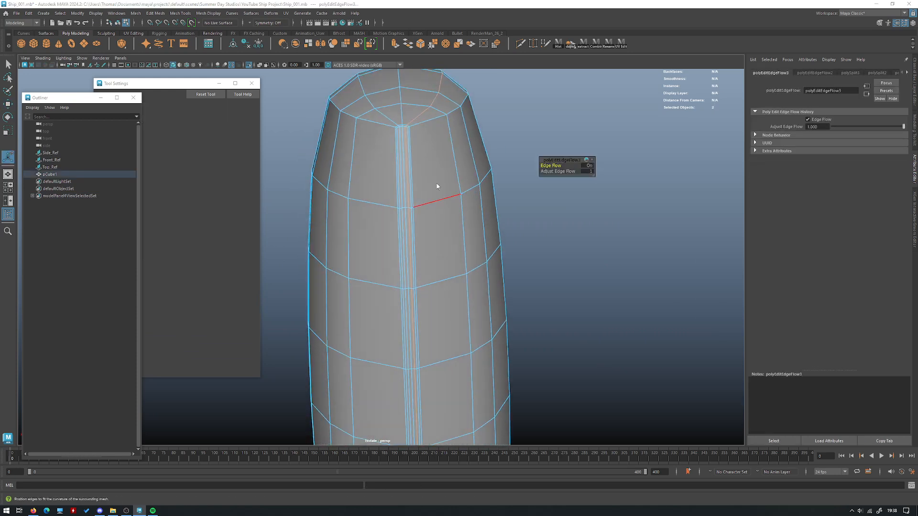
# - In the side view, move the bow vertices on the lower, middle and upper rows lengthwise to follow the blueprint's stem curve
pyautogui.press('space')
pyautogui.press('space')
pyautogui.press('space')
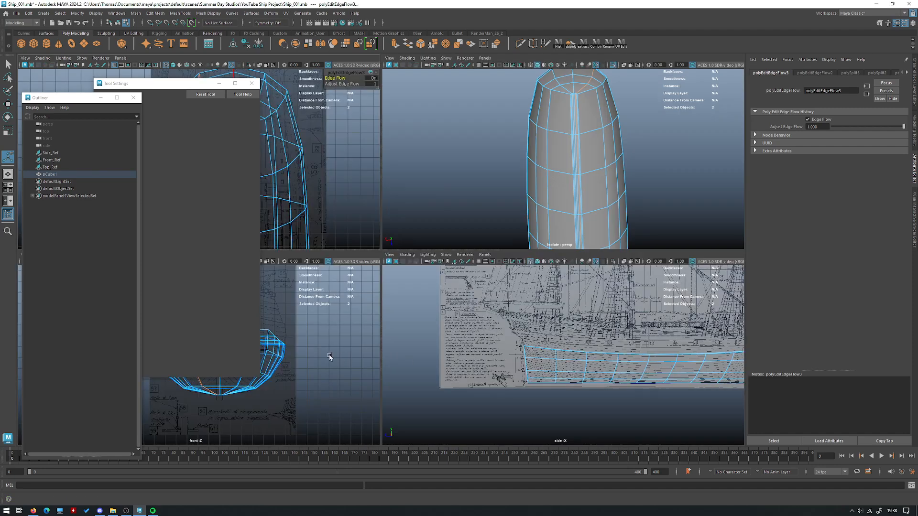
pyautogui.press('space')
pyautogui.scroll(5, 577, 295)
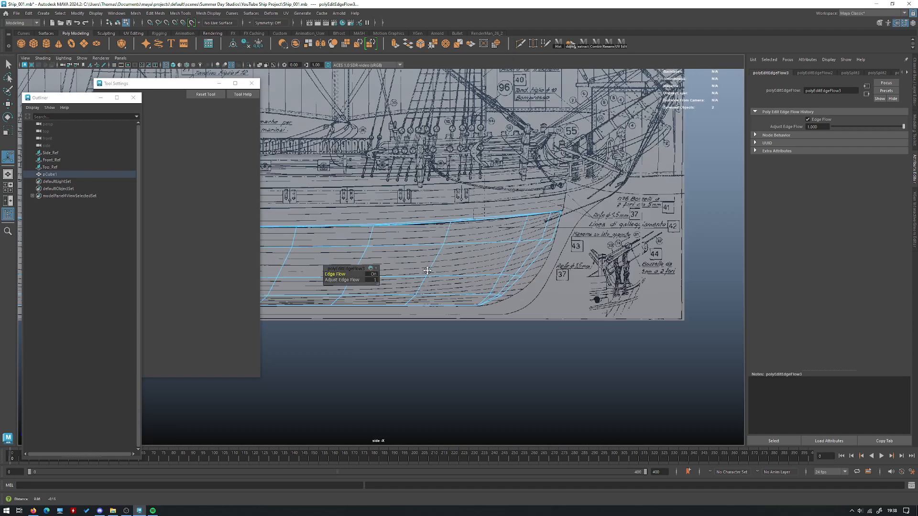
pyautogui.press('w')
pyautogui.moveTo(455, 284)
pyautogui.mouseDown()
pyautogui.moveTo(440, 294)
pyautogui.moveTo(457, 294)
pyautogui.mouseUp()
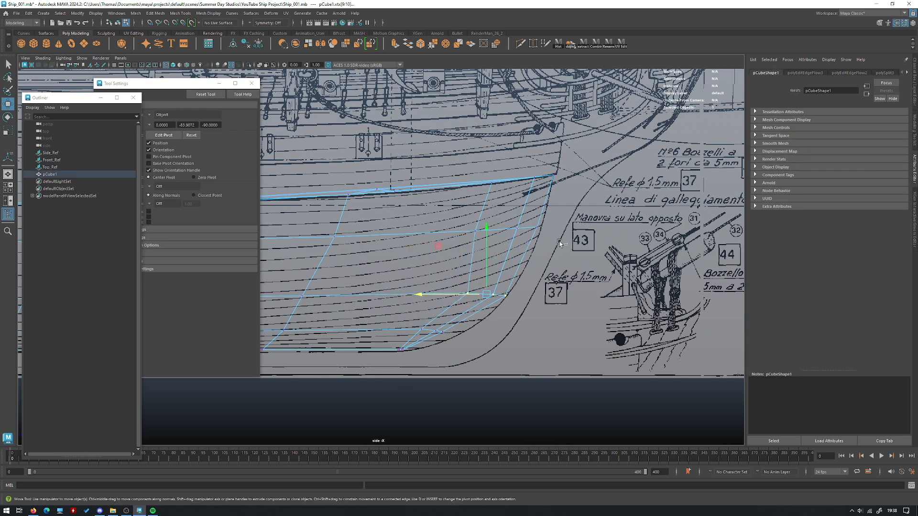
pyautogui.moveTo(471, 229); pyautogui.dragTo(477, 229)
pyautogui.moveTo(467, 350); pyautogui.dragTo(404, 331)
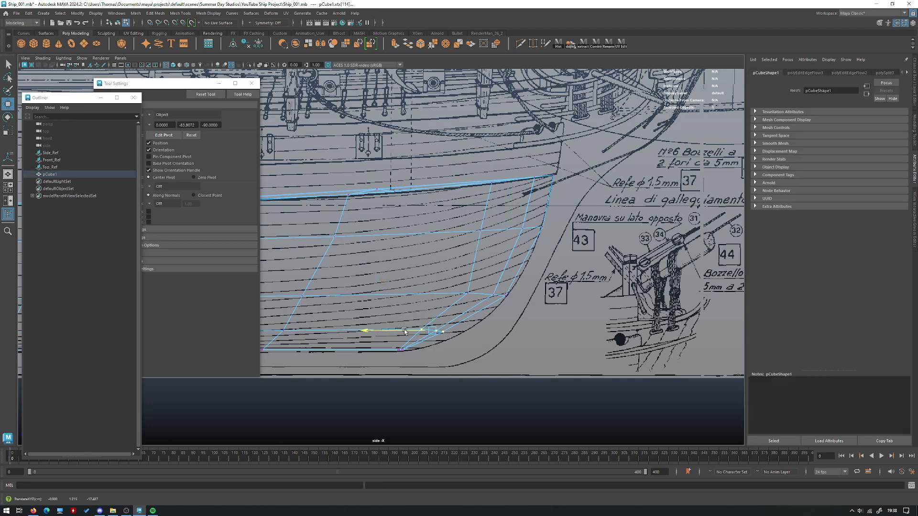
pyautogui.moveTo(519, 300); pyautogui.dragTo(481, 287)
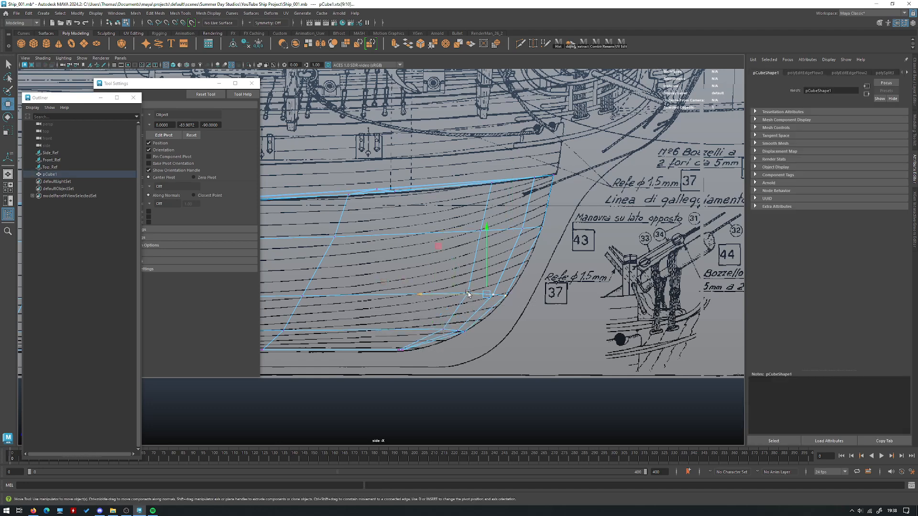
pyautogui.moveTo(564, 235); pyautogui.dragTo(484, 232)
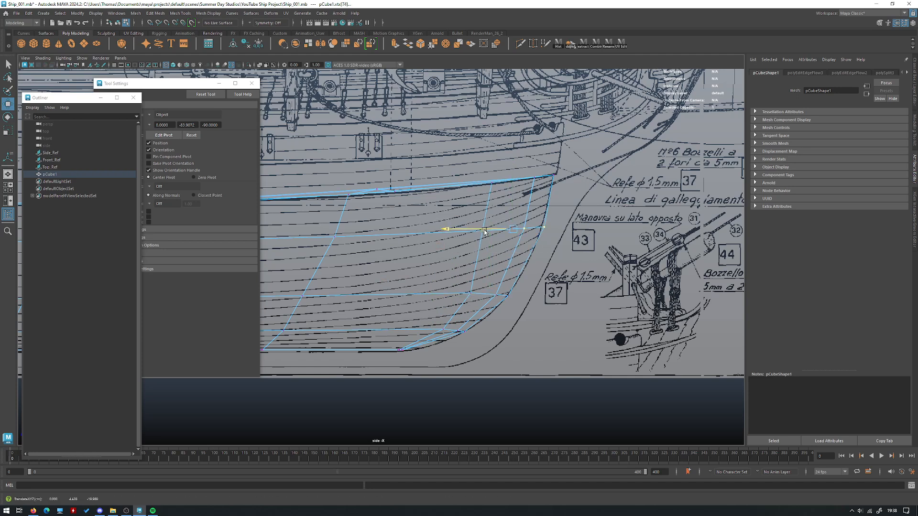
# - Nudge the upper-row side vertex at the bow lengthwise in the perspective view to smooth the hull's curve
pyautogui.press('F8')
pyautogui.press('space')
pyautogui.press('space')
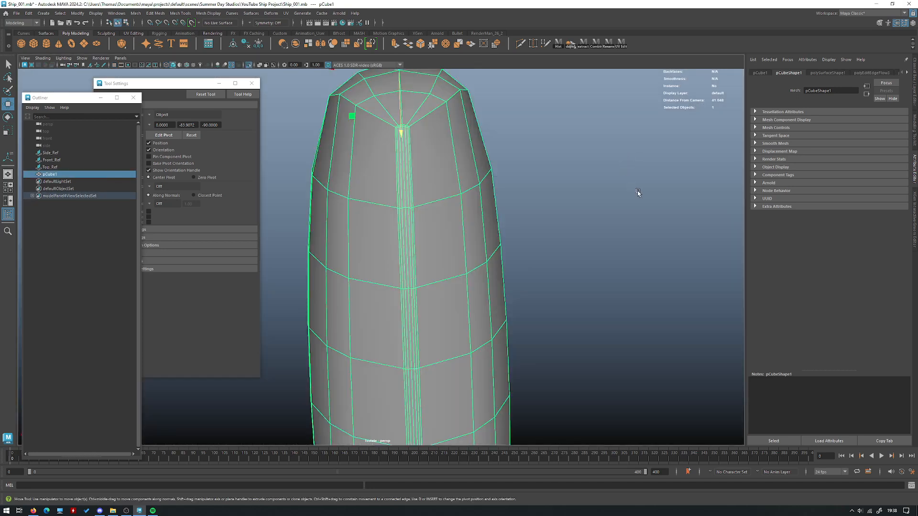
pyautogui.click(560, 205)
pyautogui.keyDown('alt'); pyautogui.moveTo(558, 205); pyautogui.dragTo(473, 202, button='right'); pyautogui.keyUp('alt')
pyautogui.keyDown('alt'); pyautogui.moveTo(473, 202); pyautogui.dragTo(503, 249); pyautogui.keyUp('alt')
pyautogui.click(472, 338)
pyautogui.keyDown('alt'); pyautogui.moveTo(477, 323); pyautogui.dragTo(478, 289); pyautogui.keyUp('alt')
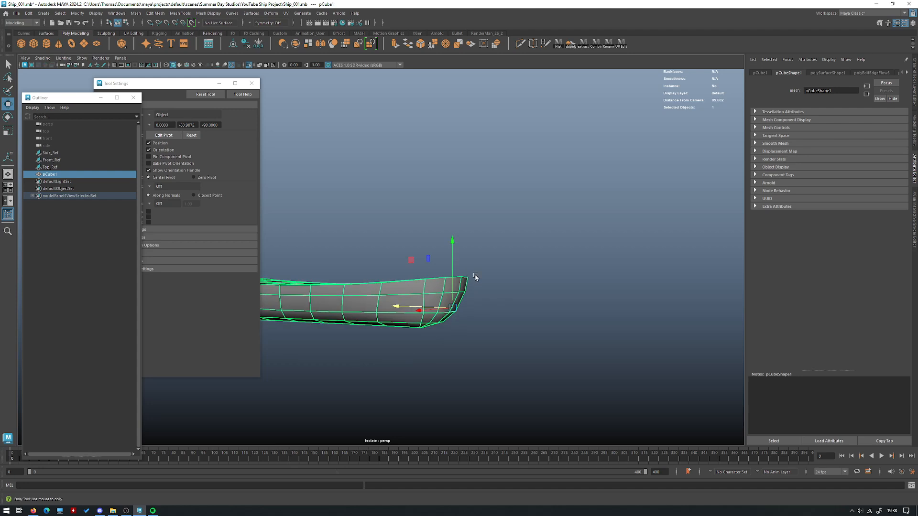
pyautogui.keyDown('alt'); pyautogui.moveTo(478, 288); pyautogui.dragTo(588, 309, button='right'); pyautogui.keyUp('alt')
pyautogui.press('F8')
pyautogui.keyDown('alt'); pyautogui.moveTo(534, 290); pyautogui.dragTo(528, 315, button='right'); pyautogui.keyUp('alt')
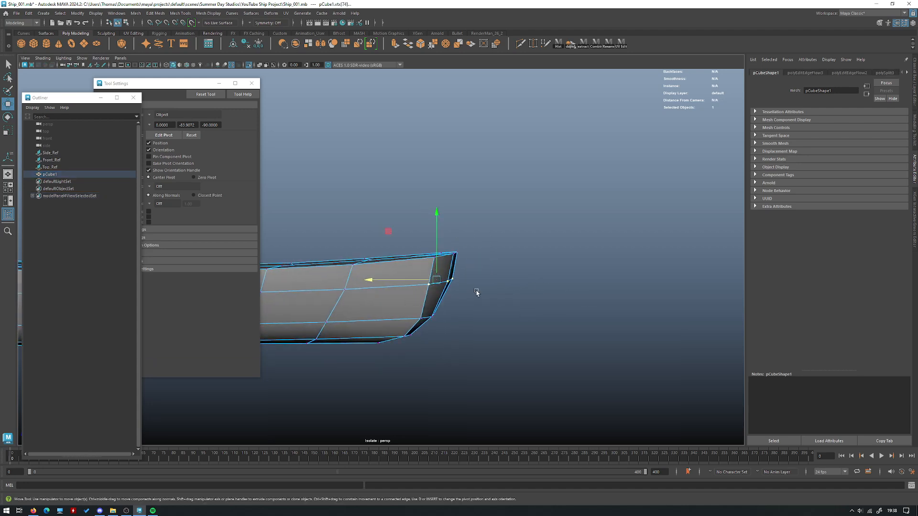
pyautogui.press('4')
pyautogui.press('5')
pyautogui.click(414, 281)
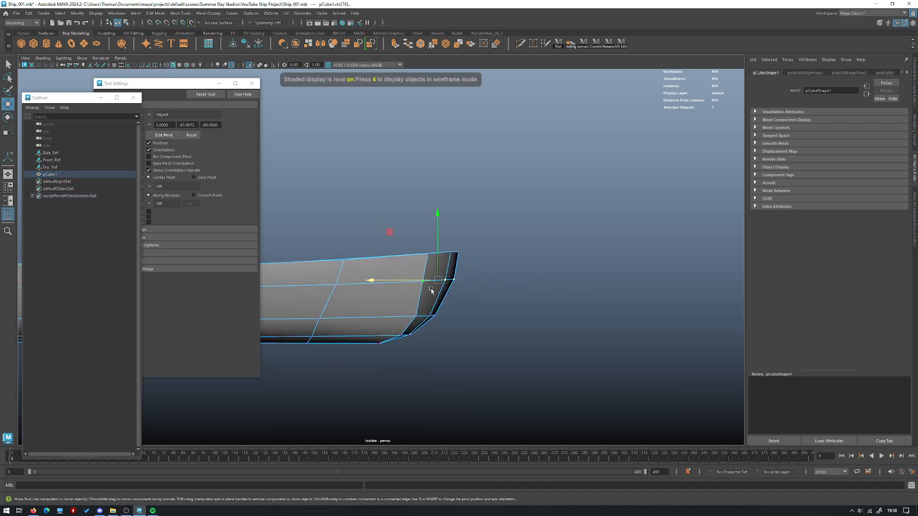
pyautogui.press('4')
pyautogui.press('5')
pyautogui.moveTo(415, 281); pyautogui.dragTo(404, 282)
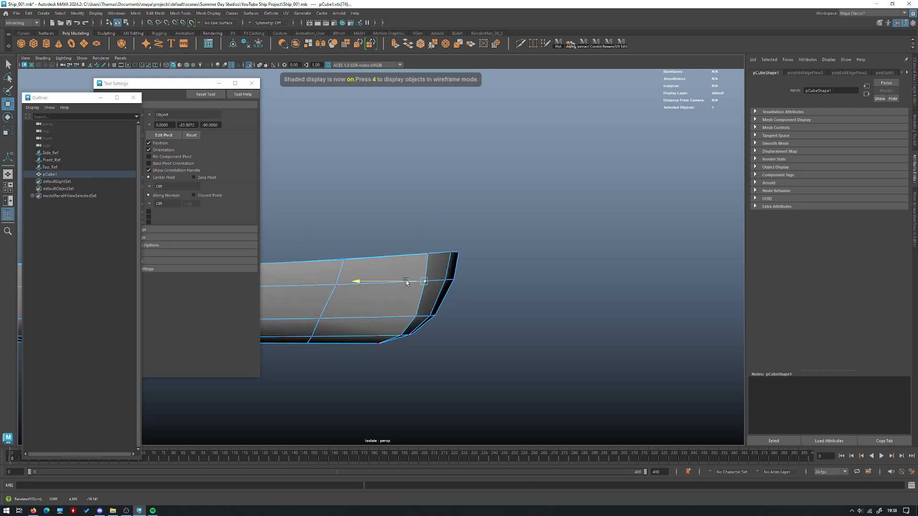
pyautogui.press('4')
pyautogui.press('5')
# - Examine the hull's bow, sides and underside in object mode from several angles for smooth shading
pyautogui.press('F8')
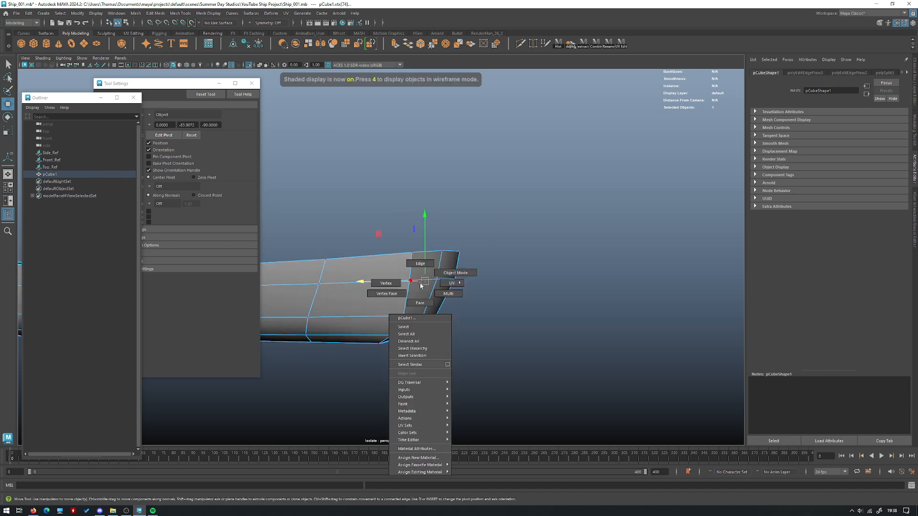
pyautogui.click(532, 272)
pyautogui.keyDown('alt'); pyautogui.moveTo(532, 271); pyautogui.dragTo(472, 330); pyautogui.keyUp('alt')
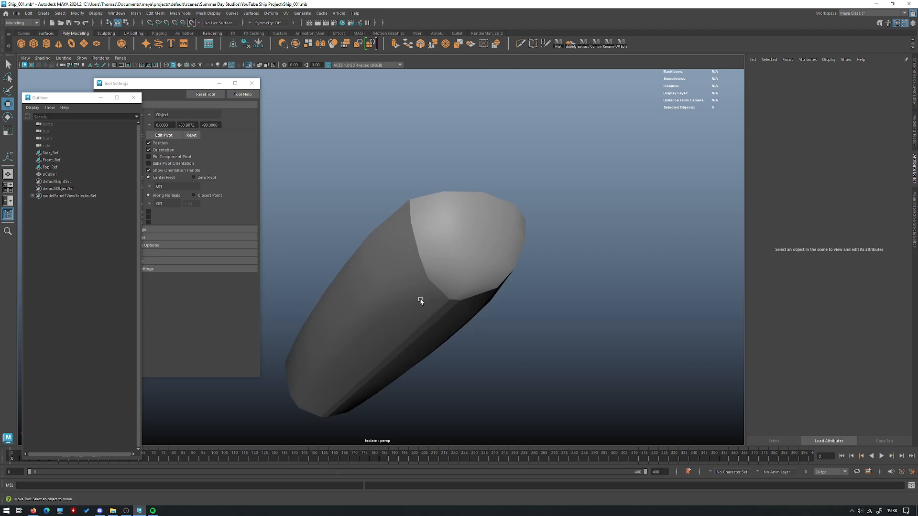
pyautogui.keyDown('alt'); pyautogui.moveTo(420, 301); pyautogui.dragTo(411, 251); pyautogui.keyUp('alt')
pyautogui.keyDown('alt'); pyautogui.moveTo(476, 286); pyautogui.dragTo(464, 325); pyautogui.keyUp('alt')
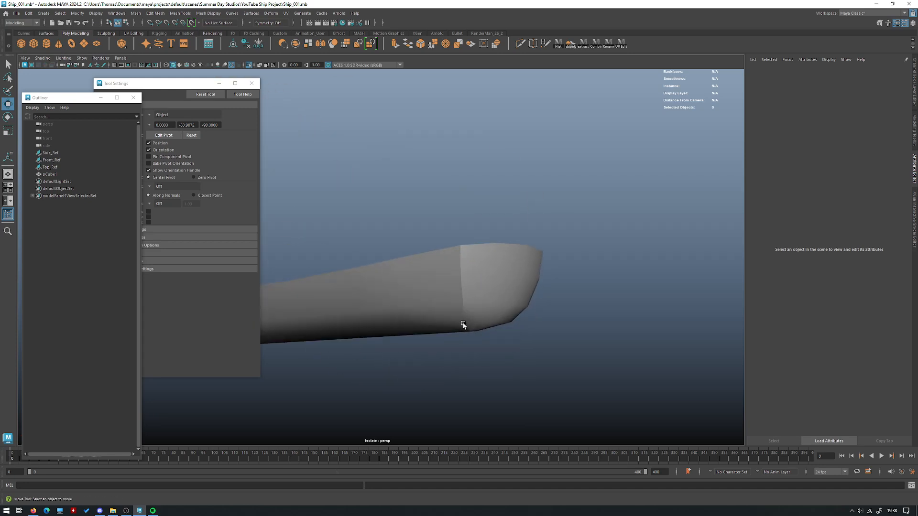
pyautogui.keyDown('alt'); pyautogui.moveTo(370, 330); pyautogui.dragTo(383, 289); pyautogui.keyUp('alt')
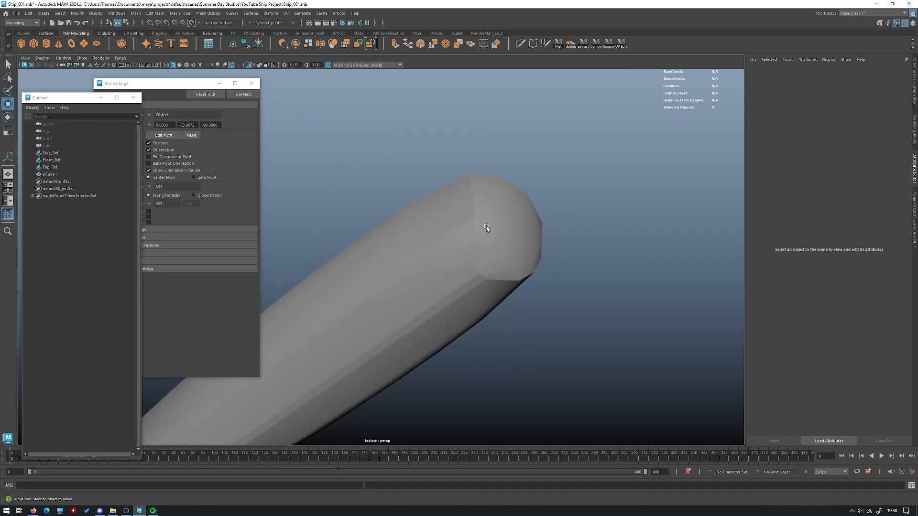
pyautogui.keyDown('alt'); pyautogui.moveTo(483, 226); pyautogui.dragTo(400, 306); pyautogui.keyUp('alt')
pyautogui.keyDown('alt'); pyautogui.moveTo(469, 251); pyautogui.dragTo(521, 285); pyautogui.keyUp('alt')
pyautogui.click(463, 278)
pyautogui.keyDown('alt'); pyautogui.moveTo(422, 340); pyautogui.dragTo(393, 314); pyautogui.keyUp('alt')
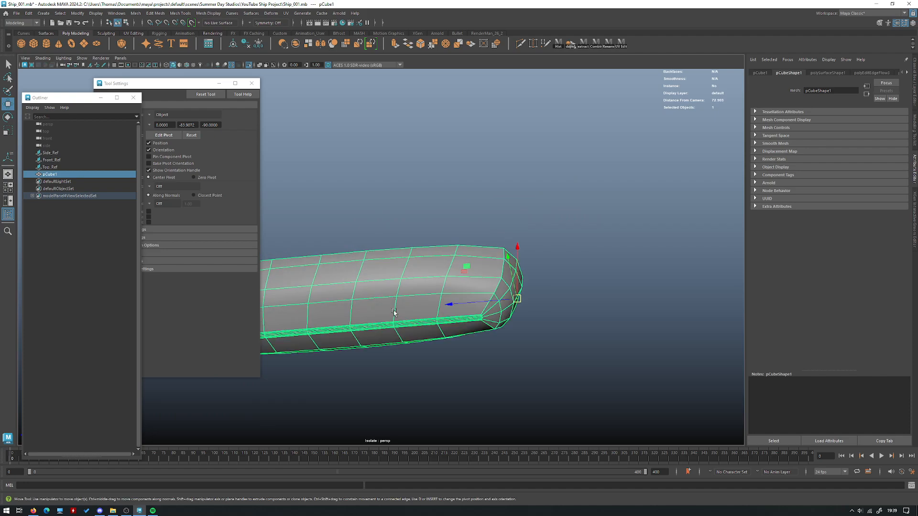
pyautogui.keyDown('alt'); pyautogui.moveTo(393, 313); pyautogui.dragTo(557, 260, button='middle'); pyautogui.keyUp('alt')
pyautogui.keyDown('alt'); pyautogui.moveTo(557, 260); pyautogui.dragTo(491, 268, button='right'); pyautogui.keyUp('alt')
pyautogui.click(468, 209)
pyautogui.keyDown('alt'); pyautogui.moveTo(468, 225); pyautogui.dragTo(465, 252); pyautogui.keyUp('alt')
pyautogui.click(465, 252)
# - Compare the hull's profile with the side blueprint from stern to bow
pyautogui.press('space')
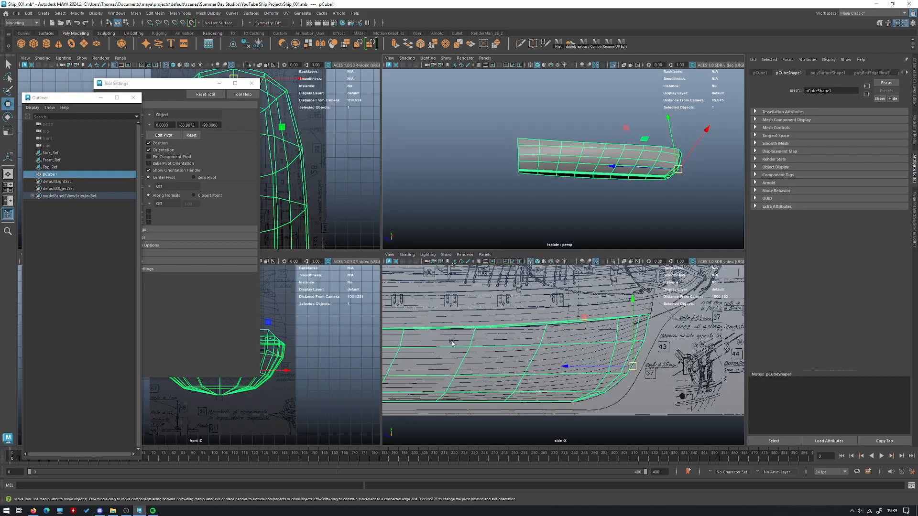
pyautogui.press('space')
pyautogui.scroll(5, 501, 327)
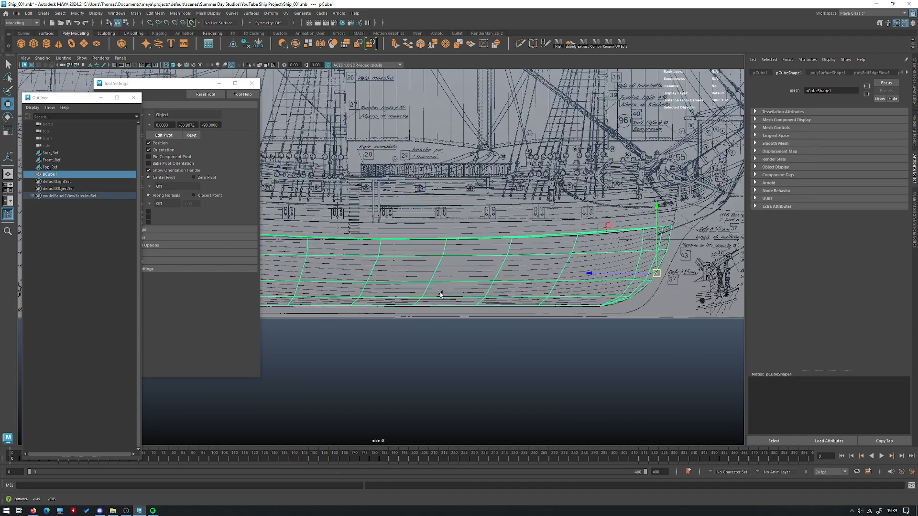
pyautogui.scroll(-2, 501, 327)
pyautogui.keyDown('alt'); pyautogui.moveTo(593, 311); pyautogui.dragTo(495, 296, button='middle'); pyautogui.keyUp('alt')
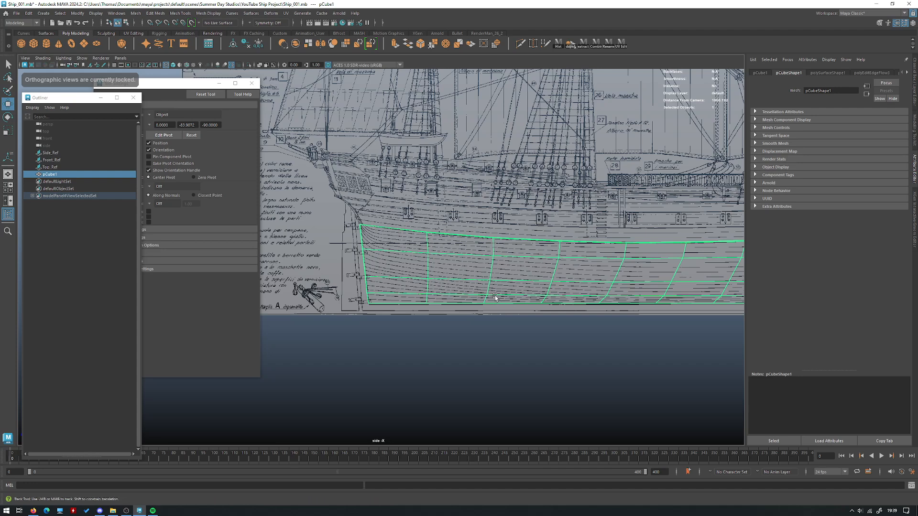
pyautogui.keyDown('alt'); pyautogui.moveTo(495, 296); pyautogui.dragTo(459, 274); pyautogui.keyUp('alt')
pyautogui.keyDown('alt'); pyautogui.moveTo(459, 273); pyautogui.dragTo(353, 286, button='middle'); pyautogui.keyUp('alt')
pyautogui.scroll(2, 352, 287)
pyautogui.keyDown('alt'); pyautogui.moveTo(438, 272); pyautogui.dragTo(646, 275, button='middle'); pyautogui.keyUp('alt')
pyautogui.scroll(-1, 469, 275)
pyautogui.keyDown('alt'); pyautogui.moveTo(468, 276); pyautogui.dragTo(328, 268, button='middle'); pyautogui.keyUp('alt')
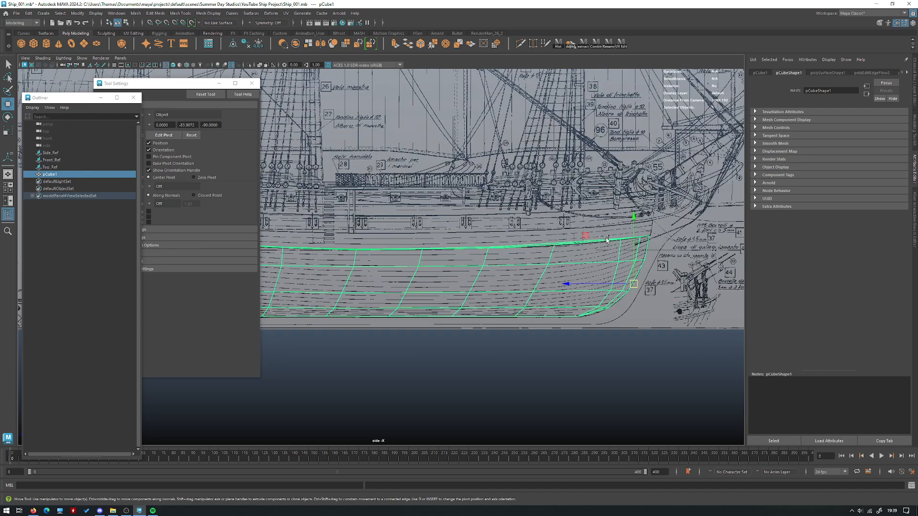
# - Check the hull against the front blueprint, deselect it and examine its shape in the perspective view
pyautogui.press('space')
pyautogui.press('space')
pyautogui.keyDown('alt'); pyautogui.moveTo(605, 192); pyautogui.dragTo(473, 282); pyautogui.keyUp('alt')
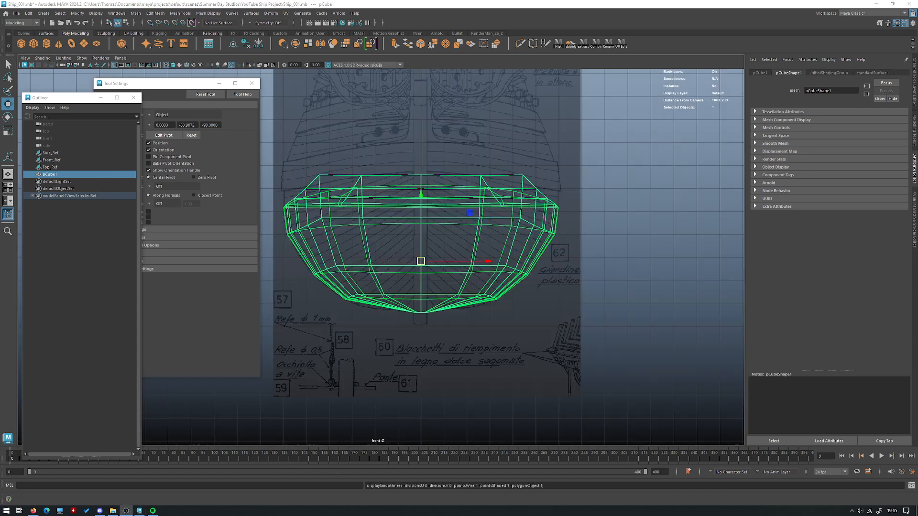
pyautogui.click(553, 147)
pyautogui.press('space')
pyautogui.press('space')
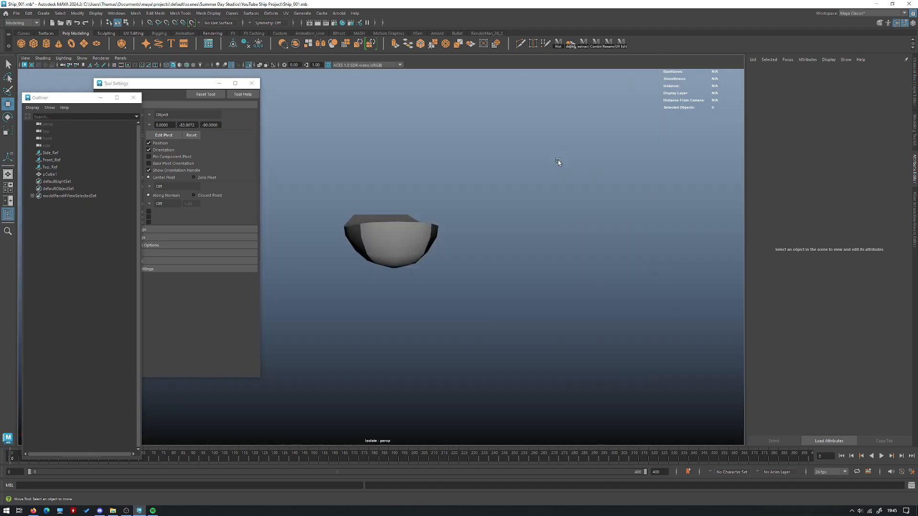
pyautogui.keyDown('alt'); pyautogui.moveTo(531, 240); pyautogui.dragTo(529, 258); pyautogui.keyUp('alt')
# - Minimise the Tool Settings window to clear the viewports and show the underside of the hull in perspective
pyautogui.press('space')
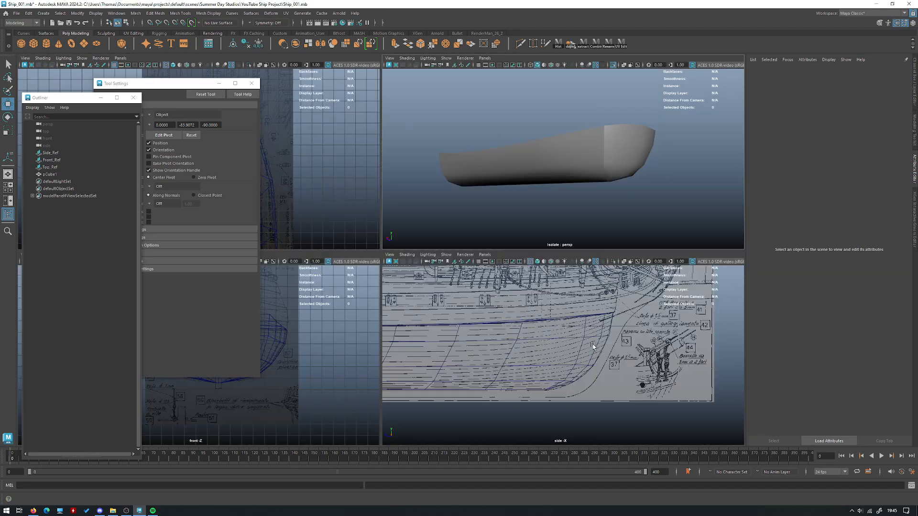
pyautogui.press('space')
pyautogui.scroll(-1, 467, 309)
pyautogui.keyDown('alt'); pyautogui.moveTo(451, 304); pyautogui.dragTo(469, 311, button='middle'); pyautogui.keyUp('alt')
pyautogui.press('space')
pyautogui.click(219, 83)
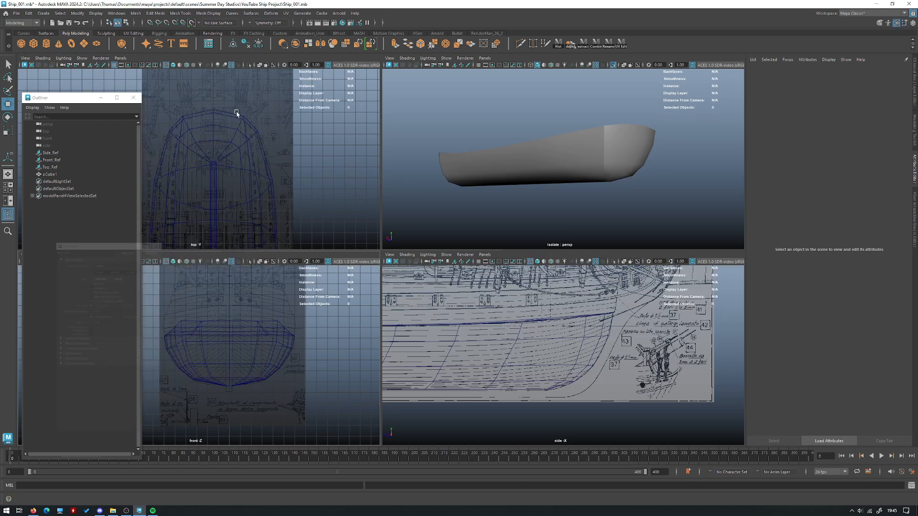
pyautogui.press('space')
pyautogui.press('space')
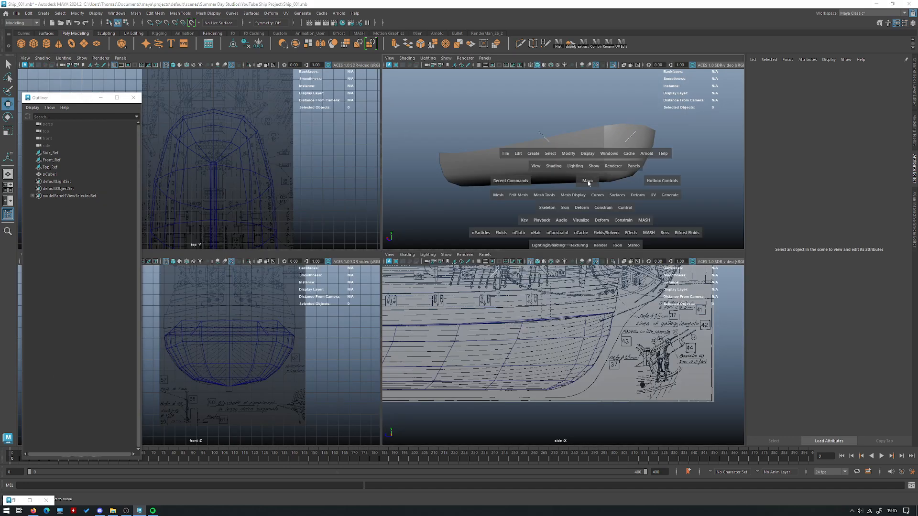
pyautogui.press('space')
pyautogui.keyDown('alt'); pyautogui.moveTo(437, 280); pyautogui.dragTo(400, 174); pyautogui.keyUp('alt')
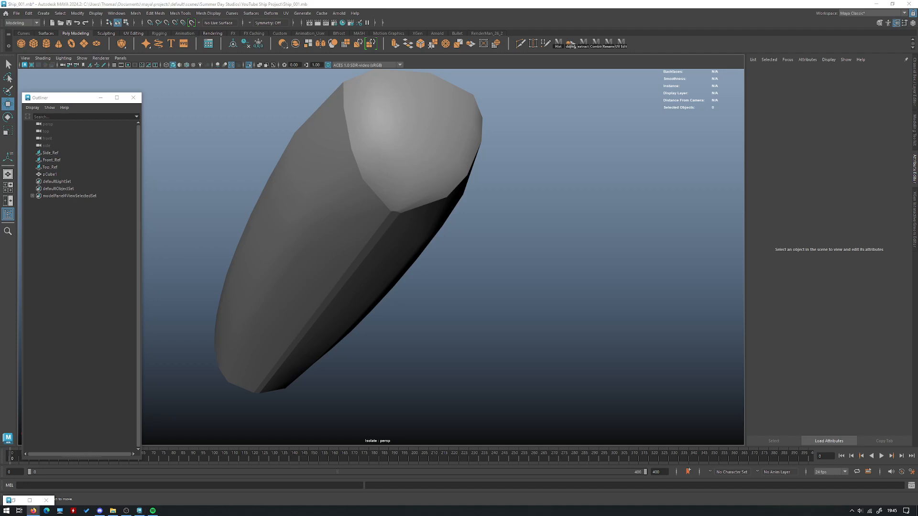
# - Switch to the browser and examine the HMS Victory hull reference images for the shape of the bow and keel
pyautogui.hotkey('alt', 'Tab')
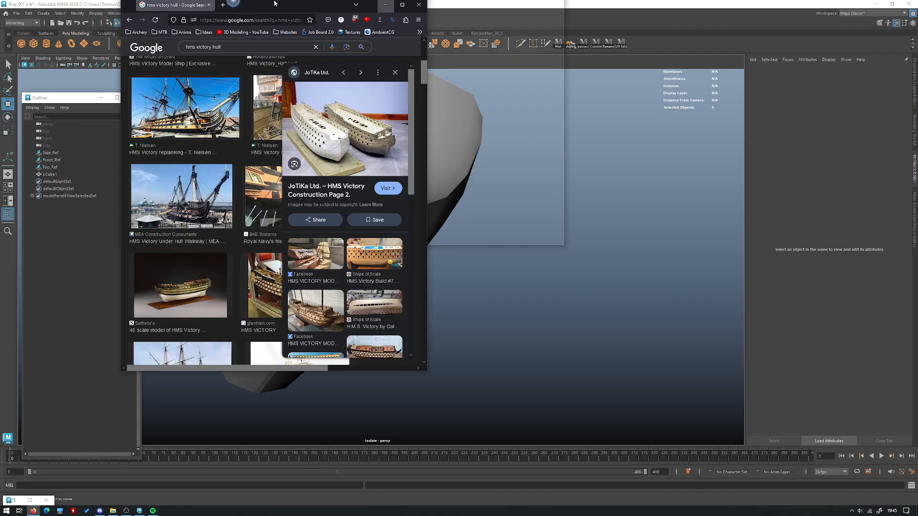
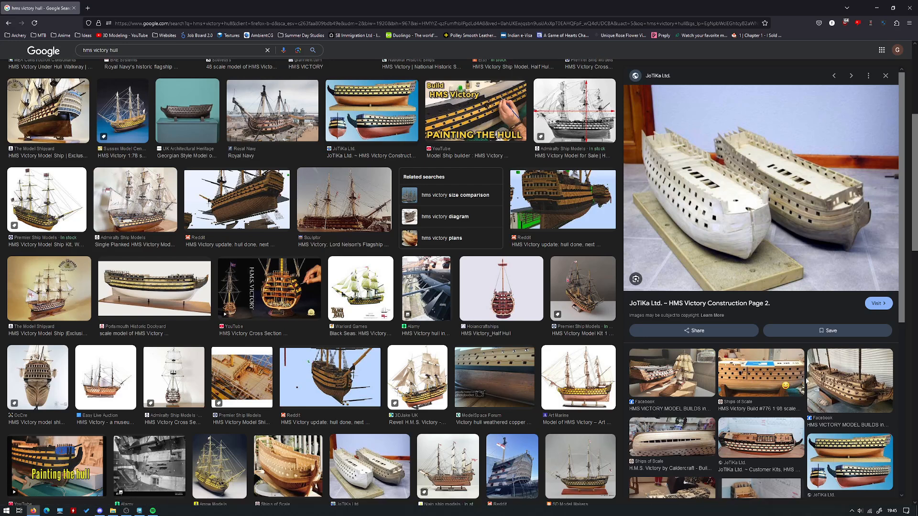
pyautogui.scroll(-4, 751, 341)
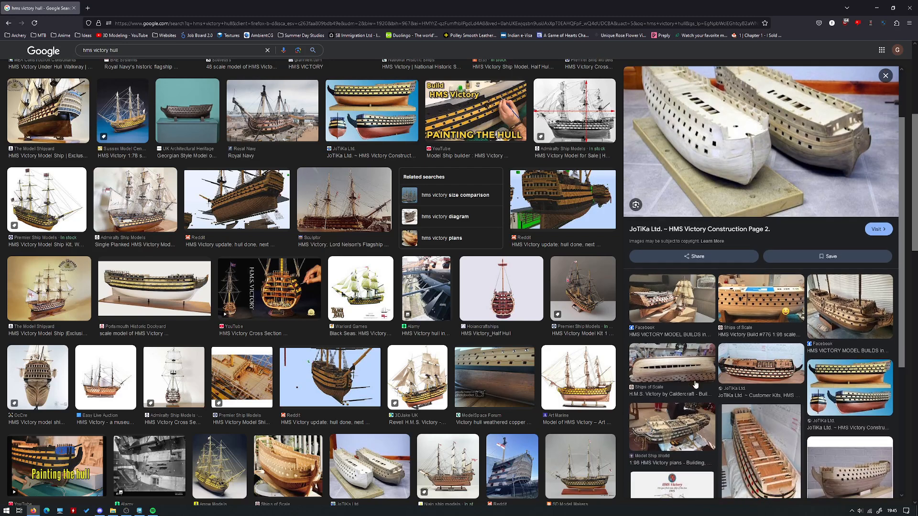
pyautogui.scroll(-3, 776, 368)
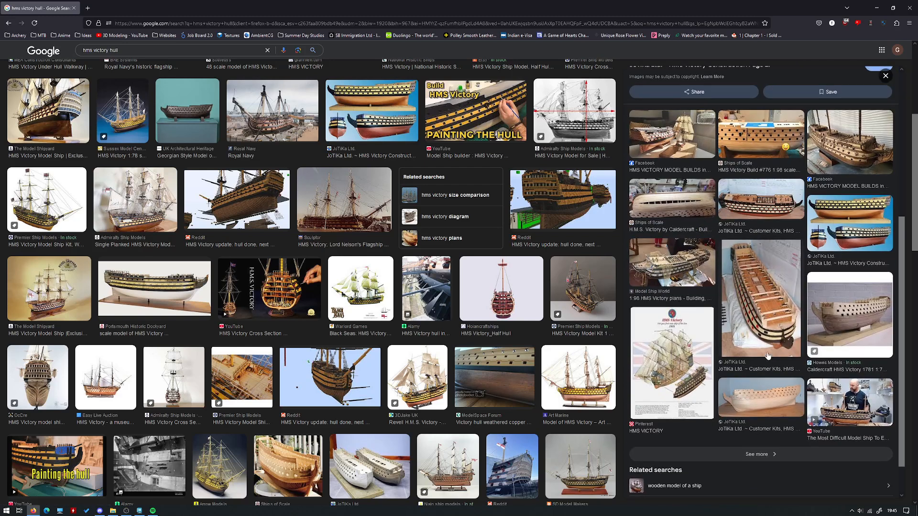
pyautogui.scroll(7, 768, 356)
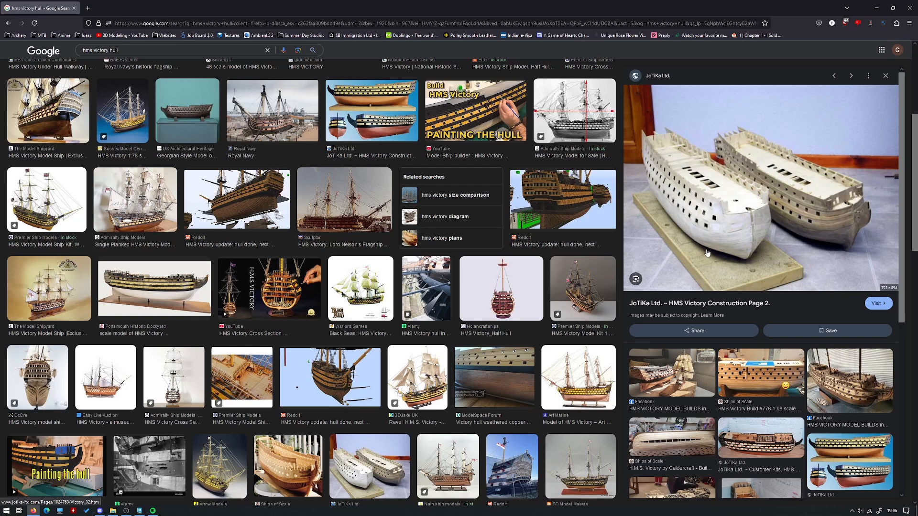
pyautogui.moveTo(636, 7); pyautogui.dragTo(0, 62)
# - In face mode, select the face loop beside the centreline that runs down the bow and along the keel strip
pyautogui.click(440, 145)
pyautogui.keyDown('alt'); pyautogui.moveTo(440, 144); pyautogui.dragTo(375, 136); pyautogui.keyUp('alt')
pyautogui.keyDown('alt'); pyautogui.moveTo(375, 136); pyautogui.dragTo(410, 165, button='right'); pyautogui.keyUp('alt')
pyautogui.keyDown('alt'); pyautogui.moveTo(411, 166); pyautogui.dragTo(518, 257, button='middle'); pyautogui.keyUp('alt')
pyautogui.keyDown('alt'); pyautogui.moveTo(464, 256); pyautogui.dragTo(492, 273, button='right'); pyautogui.keyUp('alt')
pyautogui.keyDown('alt'); pyautogui.moveTo(492, 272); pyautogui.dragTo(422, 152); pyautogui.keyUp('alt')
pyautogui.press('q')
pyautogui.moveTo(419, 163); pyautogui.dragTo(417, 191, button='right')
pyautogui.keyDown('alt'); pyautogui.moveTo(364, 193); pyautogui.dragTo(416, 197, button='middle'); pyautogui.keyUp('alt')
pyautogui.keyDown('alt'); pyautogui.moveTo(416, 197); pyautogui.dragTo(438, 210, button='right'); pyautogui.keyUp('alt')
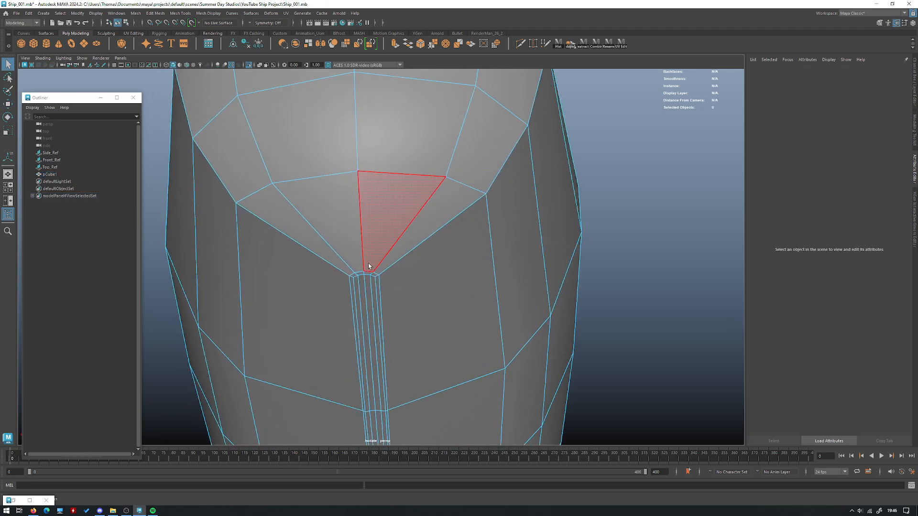
pyautogui.click(368, 263)
pyautogui.keyDown('shift'); pyautogui.doubleClick(371, 272); pyautogui.keyUp('shift')
pyautogui.keyDown('alt'); pyautogui.moveTo(427, 246); pyautogui.dragTo(385, 207, button='right'); pyautogui.keyUp('alt')
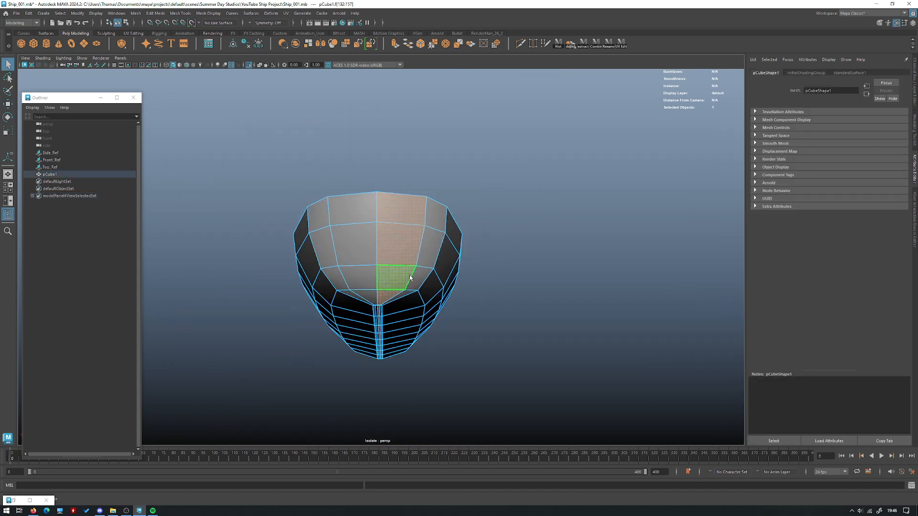
pyautogui.keyDown('alt'); pyautogui.moveTo(400, 261); pyautogui.dragTo(401, 210); pyautogui.keyUp('alt')
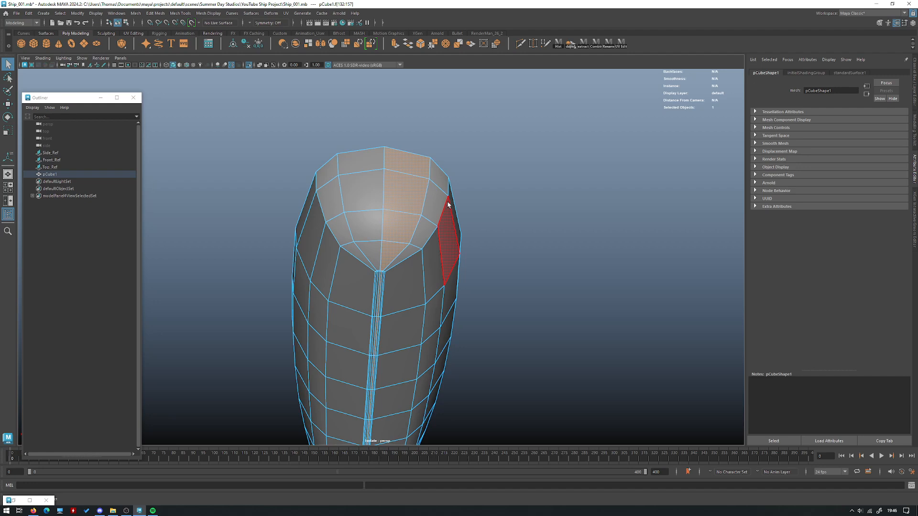
pyautogui.keyDown('alt'); pyautogui.moveTo(411, 155); pyautogui.dragTo(447, 273, button='right'); pyautogui.keyUp('alt')
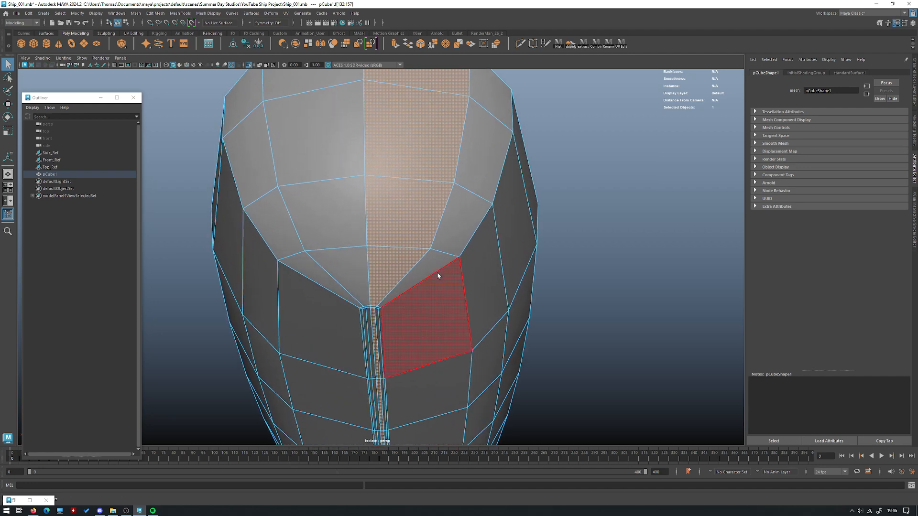
# - Delete the selected centreline faces and one entire detached side of the hull, then return to object mode and reselect the remaining half
pyautogui.press('Delete')
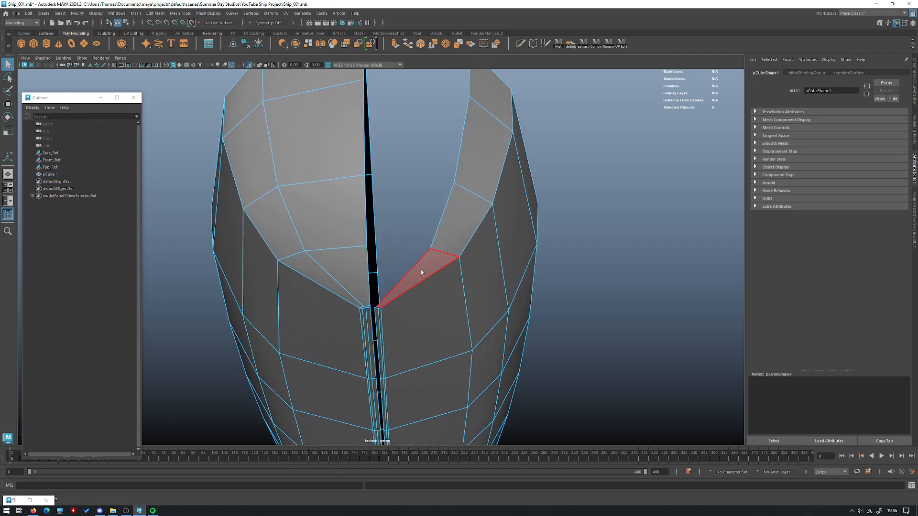
pyautogui.doubleClick(461, 229)
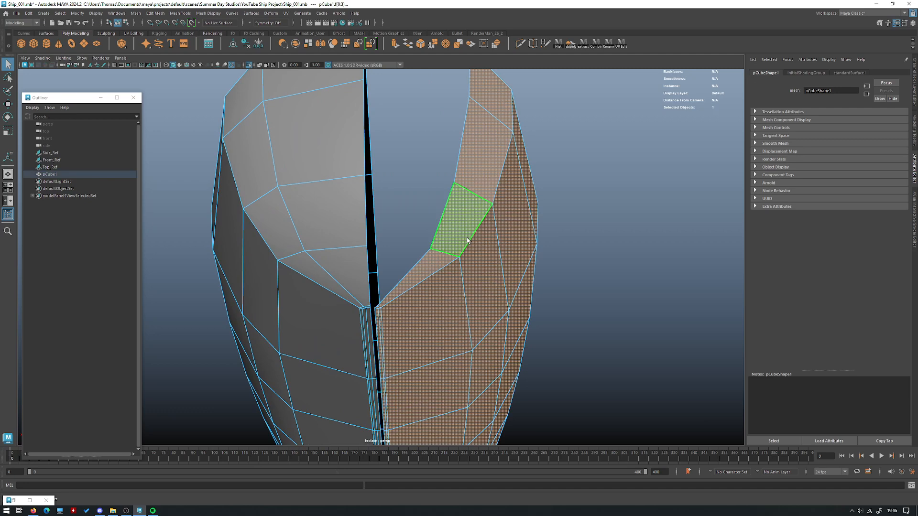
pyautogui.press('Delete')
pyautogui.moveTo(520, 219); pyautogui.dragTo(555, 213, button='right')
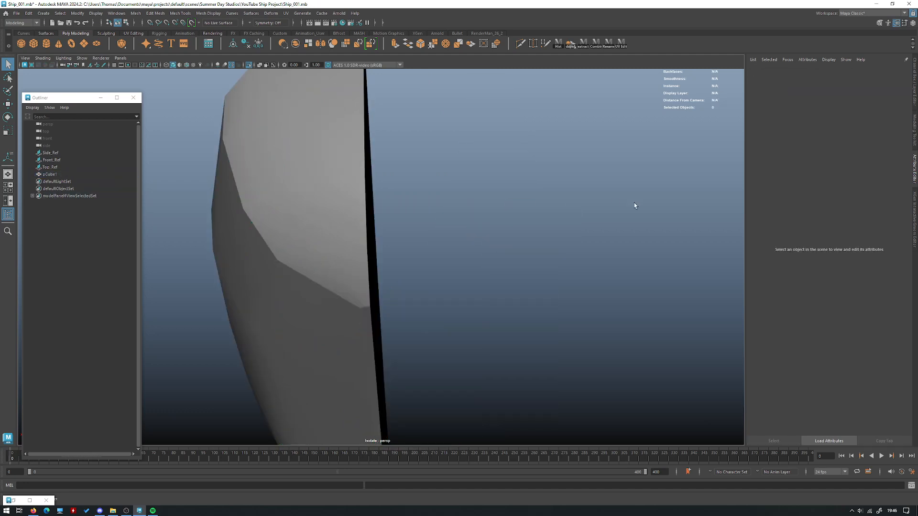
pyautogui.keyDown('alt'); pyautogui.moveTo(613, 199); pyautogui.dragTo(352, 197, button='right'); pyautogui.keyUp('alt')
pyautogui.keyDown('alt'); pyautogui.moveTo(352, 197); pyautogui.dragTo(539, 265); pyautogui.keyUp('alt')
pyautogui.click(395, 229)
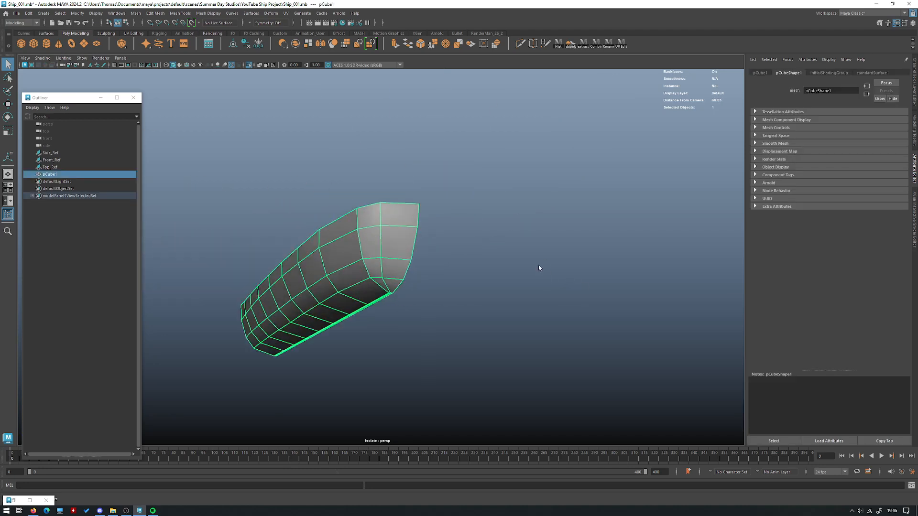
# - In vertex mode, reposition the low bow vertices just above the keel to smooth the half hull's lower curve
pyautogui.press('F9')
pyautogui.keyDown('alt'); pyautogui.moveTo(437, 225); pyautogui.dragTo(422, 310); pyautogui.keyUp('alt')
pyautogui.click(422, 309)
pyautogui.press('w')
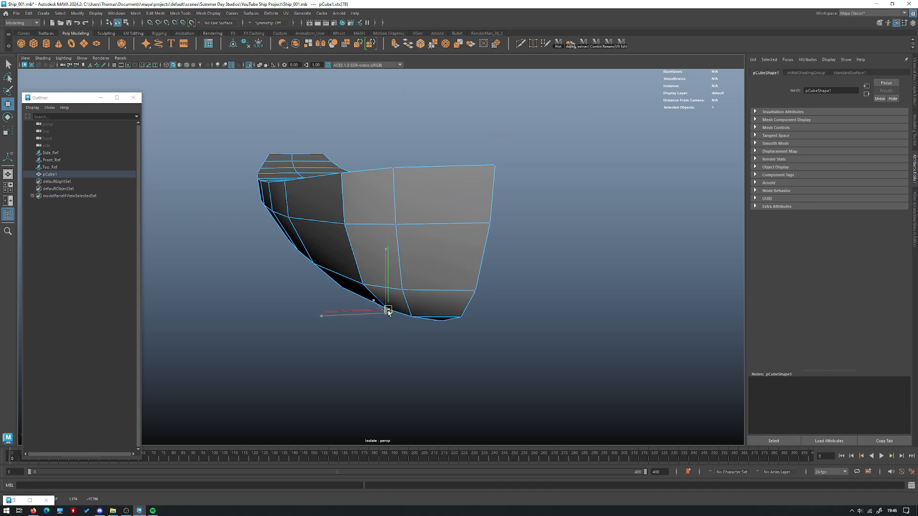
pyautogui.click(411, 315)
pyautogui.keyDown('alt'); pyautogui.moveTo(410, 313); pyautogui.dragTo(469, 282); pyautogui.keyUp('alt')
pyautogui.keyDown('alt'); pyautogui.moveTo(469, 282); pyautogui.dragTo(533, 346, button='right'); pyautogui.keyUp('alt')
pyautogui.keyDown('alt'); pyautogui.moveTo(533, 345); pyautogui.dragTo(475, 331); pyautogui.keyUp('alt')
pyautogui.keyDown('alt'); pyautogui.moveTo(463, 244); pyautogui.dragTo(421, 274); pyautogui.keyUp('alt')
pyautogui.press('w')
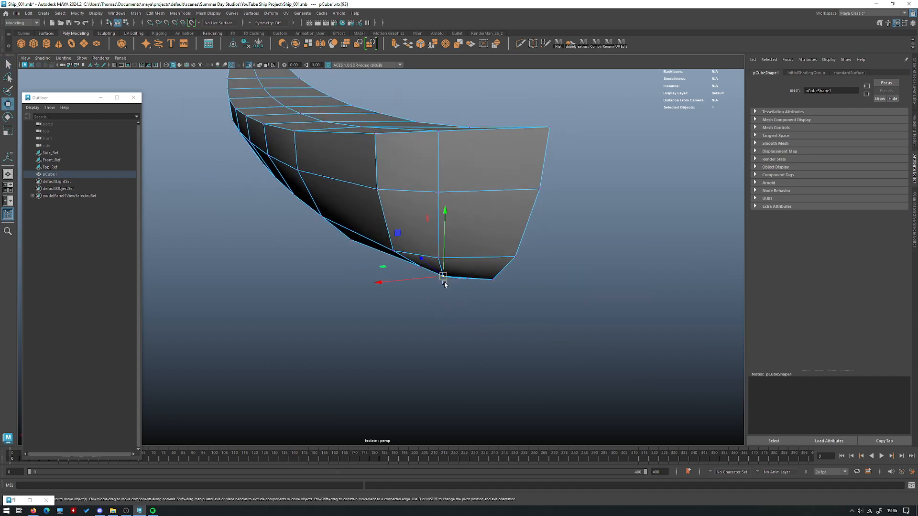
# - Viewing the bow from the side, select and adjust the vertices along its lower horizontal edge row
pyautogui.keyDown('alt'); pyautogui.moveTo(447, 281); pyautogui.dragTo(459, 247); pyautogui.keyUp('alt')
pyautogui.keyDown('alt'); pyautogui.moveTo(460, 257); pyautogui.dragTo(535, 228); pyautogui.keyUp('alt')
pyautogui.click(479, 209)
pyautogui.click(502, 201)
pyautogui.click(501, 220)
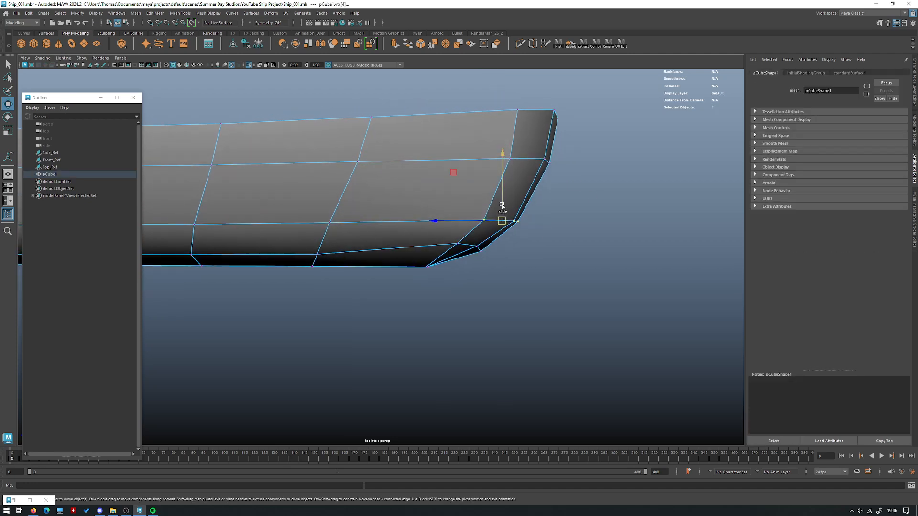
pyautogui.click(457, 243)
# - Move the two vertices just above the keel at the bow to even out the curve seen from the front
pyautogui.keyDown('alt'); pyautogui.moveTo(467, 249); pyautogui.dragTo(381, 275); pyautogui.keyUp('alt')
pyautogui.click(414, 293)
pyautogui.click(354, 281)
pyautogui.click(380, 273)
pyautogui.click(404, 278)
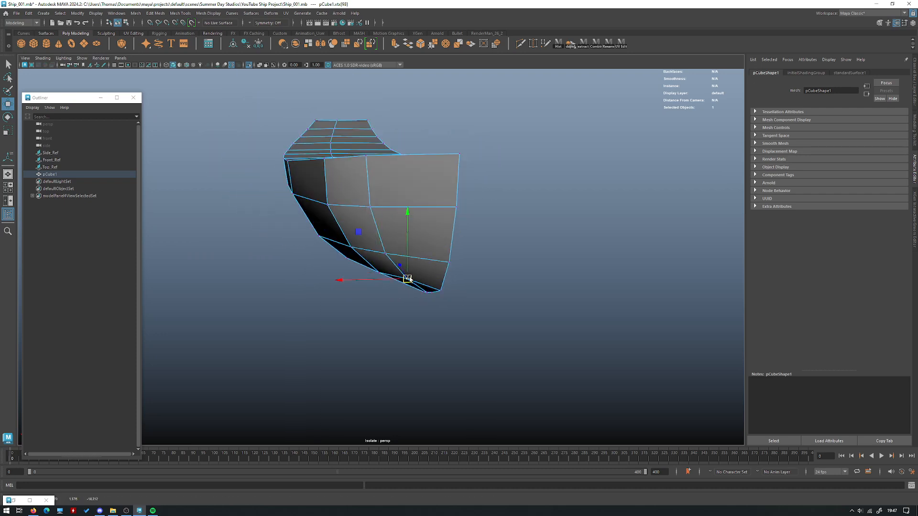
pyautogui.click(404, 278)
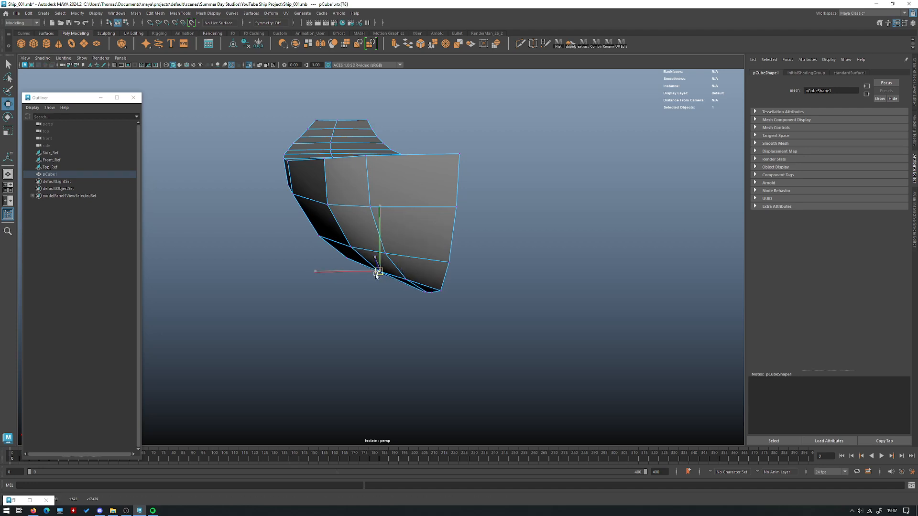
pyautogui.keyDown('alt'); pyautogui.moveTo(391, 285); pyautogui.dragTo(378, 259); pyautogui.keyUp('alt')
# - Return to object mode, deselect the hull and examine the shading of the half bow from several angles
pyautogui.press('F8')
pyautogui.click(533, 215)
pyautogui.keyDown('alt'); pyautogui.moveTo(532, 215); pyautogui.dragTo(383, 246); pyautogui.keyUp('alt')
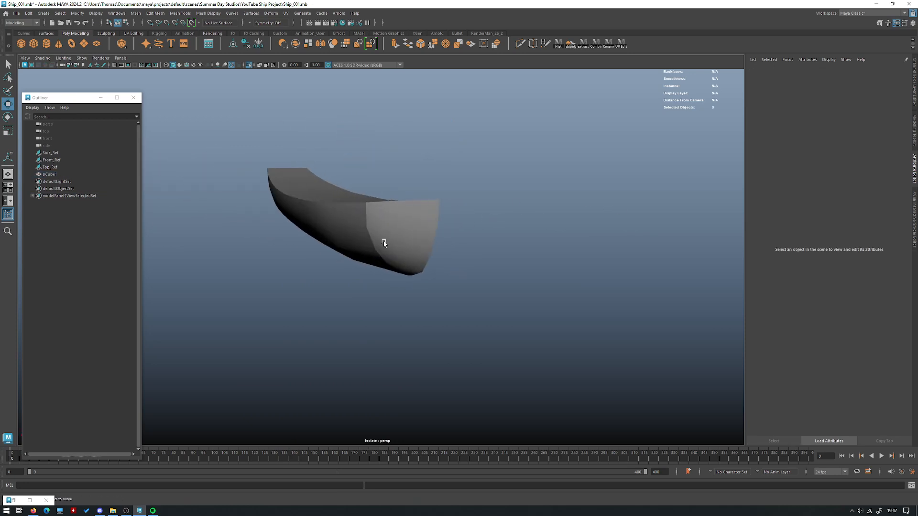
pyautogui.click(405, 244)
pyautogui.keyDown('alt'); pyautogui.moveTo(405, 144); pyautogui.dragTo(560, 327, button='right'); pyautogui.keyUp('alt')
pyautogui.keyDown('alt'); pyautogui.moveTo(559, 326); pyautogui.dragTo(511, 312); pyautogui.keyUp('alt')
# - Re-enter vertex mode and nudge the vertices beside the keel to refine the bow's lower contour
pyautogui.press('F8')
pyautogui.keyDown('alt'); pyautogui.moveTo(469, 242); pyautogui.dragTo(404, 274); pyautogui.keyUp('alt')
pyautogui.click(355, 264)
pyautogui.keyDown('alt'); pyautogui.moveTo(370, 244); pyautogui.dragTo(381, 284); pyautogui.keyUp('alt')
pyautogui.click(381, 287)
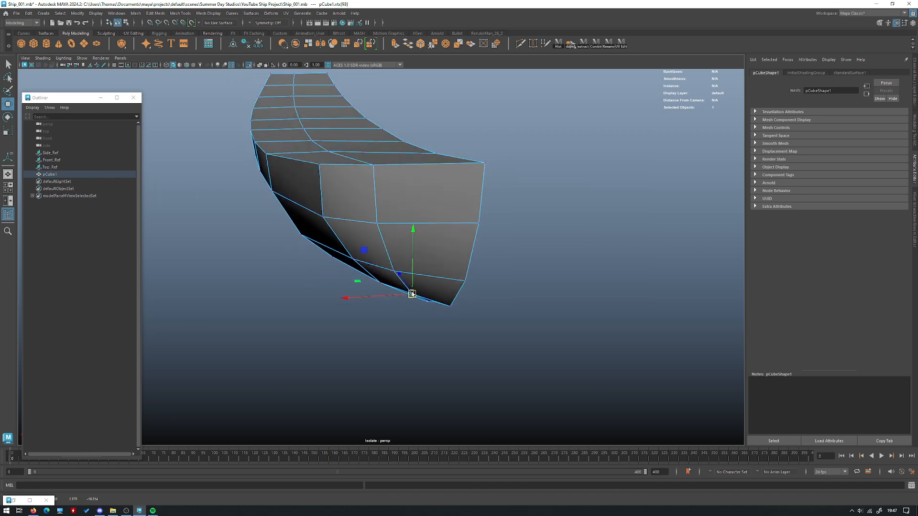
pyautogui.keyDown('alt'); pyautogui.moveTo(412, 294); pyautogui.dragTo(516, 287); pyautogui.keyUp('alt')
# - Leave vertex mode, show the hull unsmoothed and inspect the bow's shaded surface with nothing selected
pyautogui.moveTo(471, 217); pyautogui.dragTo(634, 204, button='right')
pyautogui.keyDown('alt'); pyautogui.moveTo(634, 205); pyautogui.dragTo(431, 221); pyautogui.keyUp('alt')
pyautogui.click(430, 242)
pyautogui.press('1')
pyautogui.click(485, 250)
pyautogui.keyDown('alt'); pyautogui.moveTo(485, 251); pyautogui.dragTo(467, 232); pyautogui.keyUp('alt')
# - Select the hard vertical edge loop around the bow and apply Soften Edge to it
pyautogui.click(416, 266)
pyautogui.moveTo(468, 230); pyautogui.dragTo(458, 195, button='right')
pyautogui.click(457, 193)
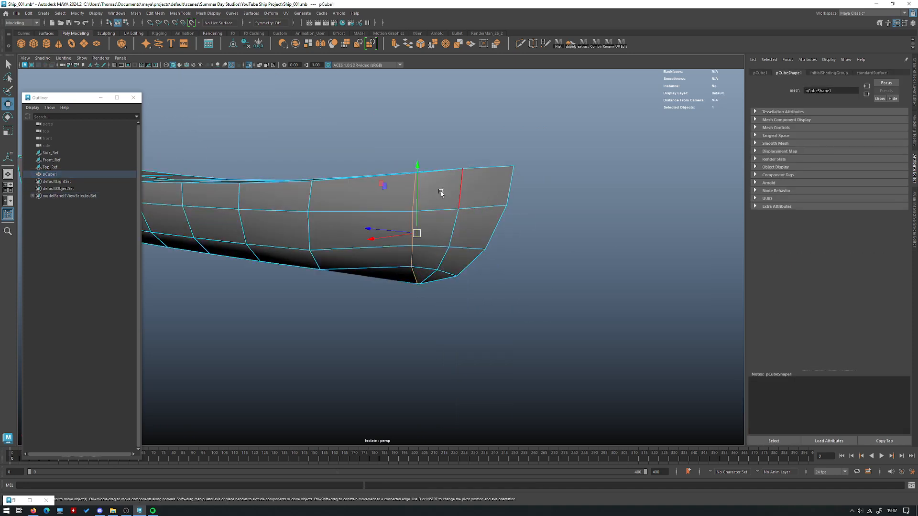
pyautogui.keyDown('alt'); pyautogui.moveTo(425, 195); pyautogui.dragTo(459, 213); pyautogui.keyUp('alt')
pyautogui.press('space')
pyautogui.click(457, 221)
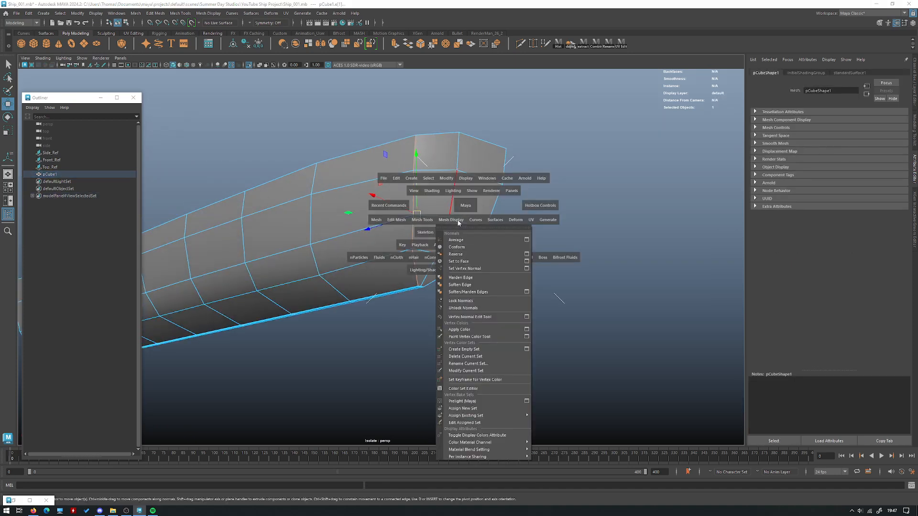
pyautogui.click(471, 286)
pyautogui.click(569, 186)
# - In vertex mode, reposition the lower hull vertex just behind the bow near the keel to smooth the underside
pyautogui.keyDown('alt'); pyautogui.moveTo(569, 186); pyautogui.dragTo(379, 203); pyautogui.keyUp('alt')
pyautogui.click(427, 267)
pyautogui.keyDown('alt'); pyautogui.moveTo(379, 203); pyautogui.dragTo(517, 273, button='right'); pyautogui.keyUp('alt')
pyautogui.moveTo(590, 276); pyautogui.dragTo(552, 261, button='right')
pyautogui.keyDown('alt'); pyautogui.moveTo(490, 275); pyautogui.dragTo(372, 262); pyautogui.keyUp('alt')
pyautogui.click(395, 332)
pyautogui.click(382, 293)
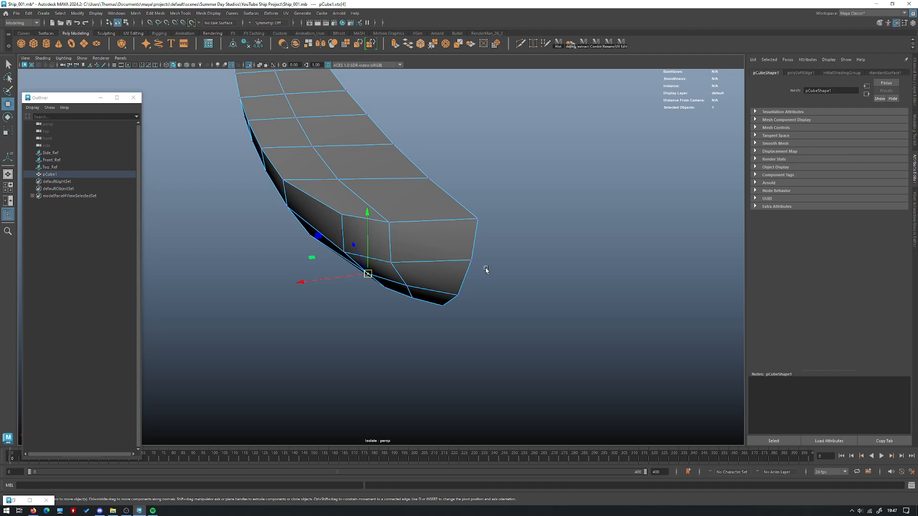
pyautogui.keyDown('alt'); pyautogui.moveTo(486, 271); pyautogui.dragTo(346, 267); pyautogui.keyUp('alt')
pyautogui.keyDown('alt'); pyautogui.moveTo(420, 306); pyautogui.dragTo(422, 307); pyautogui.keyUp('alt')
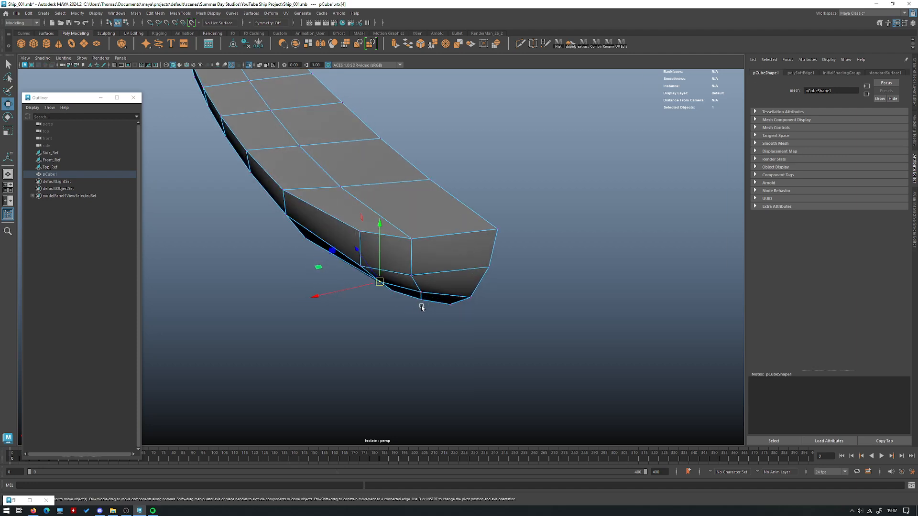
pyautogui.keyDown('alt'); pyautogui.moveTo(379, 282); pyautogui.dragTo(436, 272); pyautogui.keyUp('alt')
# - Select the vertices around the lower bow and shift them along the hull's length to round the bow's profile
pyautogui.click(432, 205)
pyautogui.click(431, 222)
pyautogui.moveTo(433, 248)
pyautogui.mouseDown()
pyautogui.moveTo(471, 202)
pyautogui.moveTo(483, 281)
pyautogui.moveTo(553, 303)
pyautogui.moveTo(417, 239)
pyautogui.mouseUp()
pyautogui.click(476, 229)
pyautogui.click(373, 249)
# - In the side view, align the lower stem vertex with the blueprint and move the neighbouring lower bow vertices aft
pyautogui.press('space')
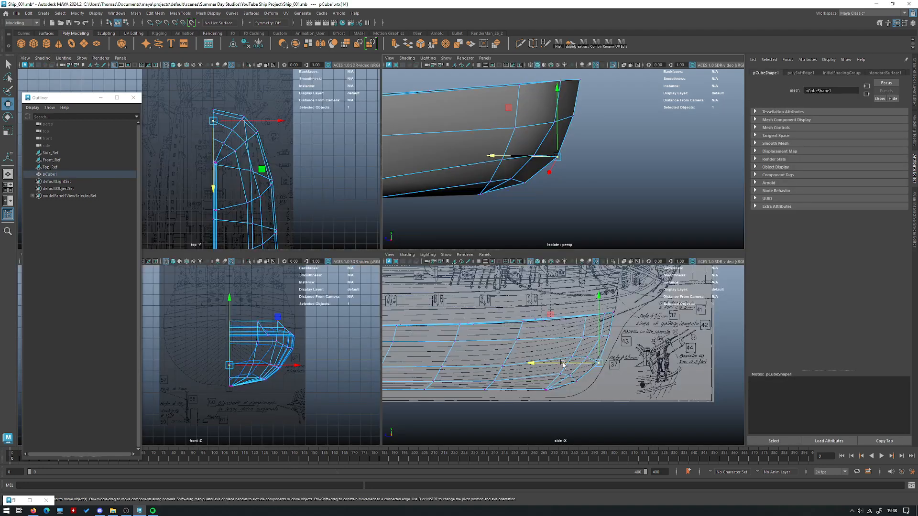
pyautogui.press('space')
pyautogui.moveTo(414, 273); pyautogui.dragTo(411, 274)
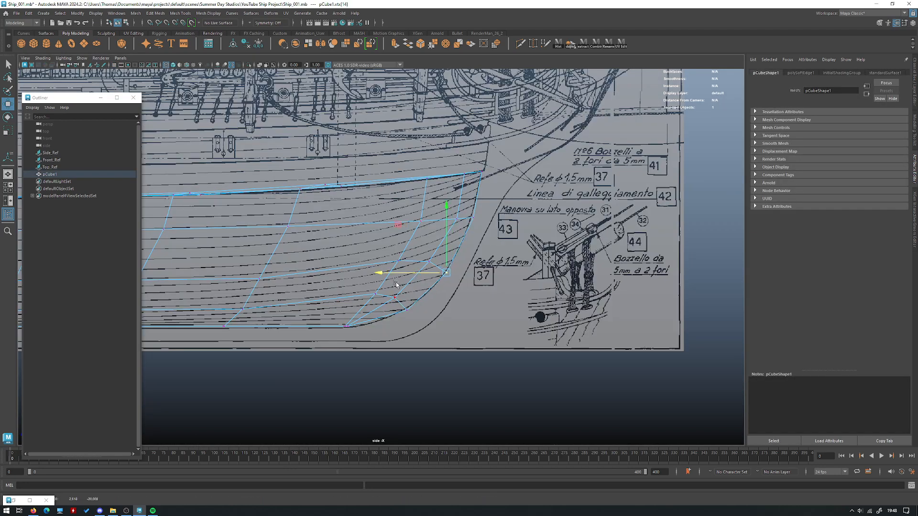
pyautogui.click(402, 280)
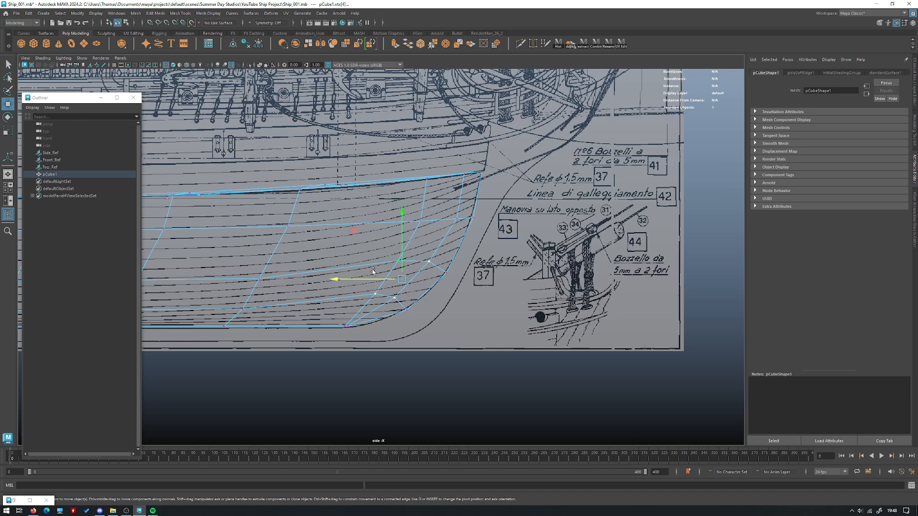
pyautogui.moveTo(370, 278); pyautogui.dragTo(365, 279)
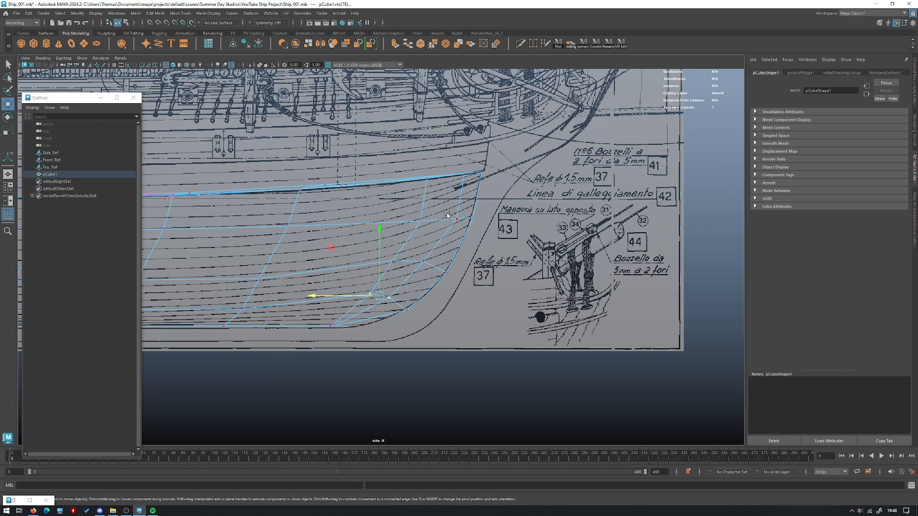
# - Move the upper bow vertex beside the stem aft and adjust the lower stem vertex to follow the side blueprint
pyautogui.moveTo(393, 223); pyautogui.dragTo(431, 220)
pyautogui.click(446, 228)
pyautogui.click(456, 219)
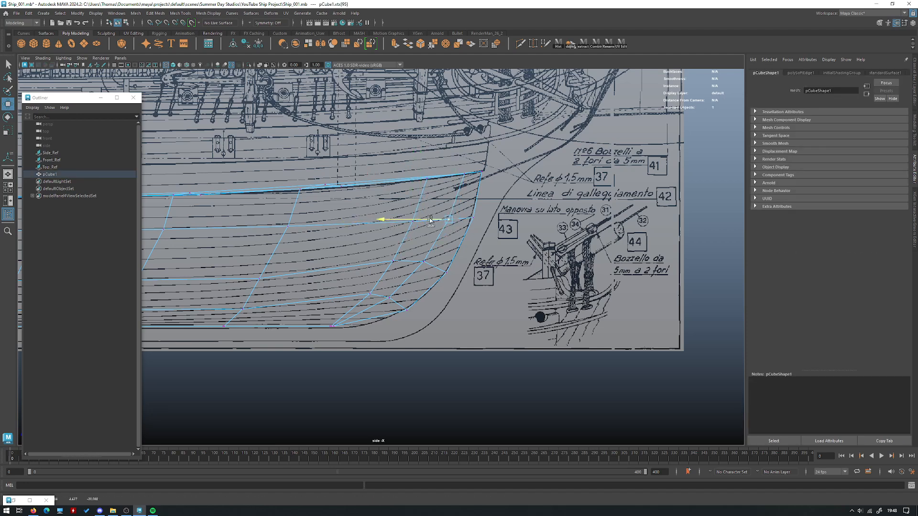
pyautogui.keyDown('alt'); pyautogui.moveTo(439, 273); pyautogui.dragTo(432, 283, button='right'); pyautogui.keyUp('alt')
pyautogui.keyDown('alt'); pyautogui.moveTo(450, 292); pyautogui.dragTo(531, 302, button='middle'); pyautogui.keyUp('alt')
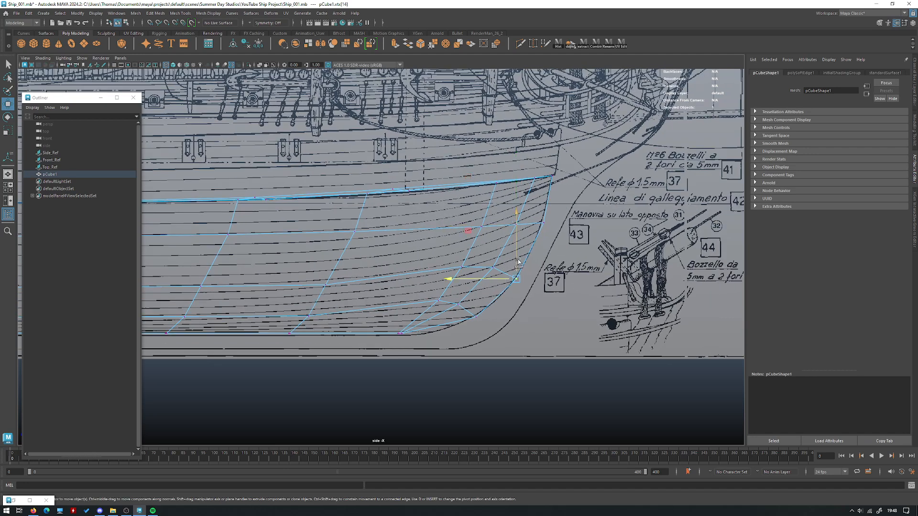
# - Return to the perspective view in object mode, deselect the hull and check the bow's reshaped surface
pyautogui.press('space')
pyautogui.press('space')
pyautogui.keyDown('alt'); pyautogui.moveTo(564, 195); pyautogui.dragTo(505, 212); pyautogui.keyUp('alt')
pyautogui.moveTo(512, 211); pyautogui.dragTo(543, 191, button='right')
pyautogui.click(543, 191)
pyautogui.keyDown('alt'); pyautogui.moveTo(425, 208); pyautogui.dragTo(384, 215); pyautogui.keyUp('alt')
# - In vertex mode, slide and reposition the vertices on the bow's side face to even out its curvature
pyautogui.click(384, 214)
pyautogui.keyDown('alt'); pyautogui.moveTo(532, 193); pyautogui.dragTo(581, 231, button='middle'); pyautogui.keyUp('alt')
pyautogui.moveTo(582, 231); pyautogui.dragTo(531, 231, button='right')
pyautogui.click(384, 226)
pyautogui.keyDown('ctrl'); pyautogui.keyDown('shift'); pyautogui.moveTo(369, 223); pyautogui.dragTo(375, 224); pyautogui.keyUp('shift'); pyautogui.keyUp('ctrl')
pyautogui.click(295, 224)
pyautogui.moveTo(303, 230)
pyautogui.keyDown('alt'); pyautogui.mouseDown()
pyautogui.moveTo(315, 250)
pyautogui.moveTo(308, 224)
pyautogui.mouseUp(); pyautogui.keyUp('alt')
pyautogui.keyDown('alt'); pyautogui.moveTo(309, 223); pyautogui.dragTo(392, 289); pyautogui.keyUp('alt')
pyautogui.click(393, 290)
pyautogui.click(474, 298)
pyautogui.keyDown('alt'); pyautogui.moveTo(474, 298); pyautogui.dragTo(489, 265); pyautogui.keyUp('alt')
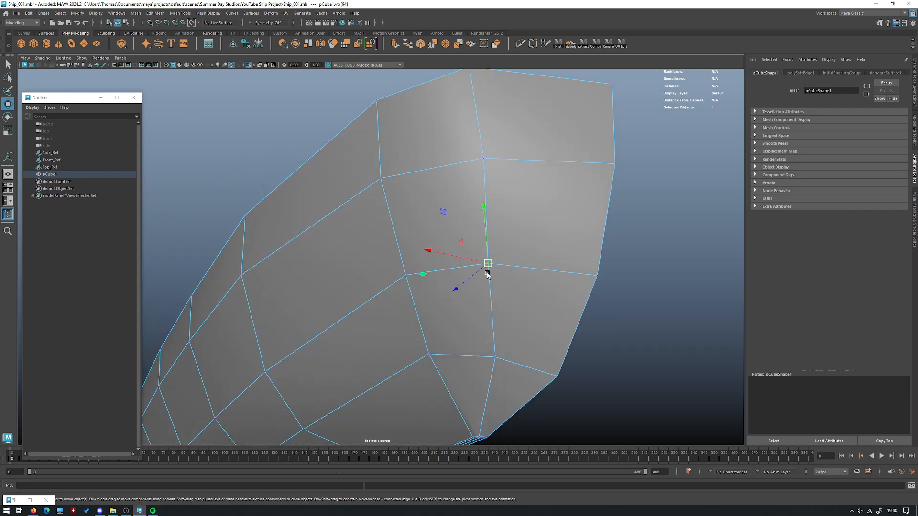
pyautogui.click(629, 266)
# - Move the lowest bow vertices beside the keel to refine the transition between the bow and the underside
pyautogui.keyDown('alt'); pyautogui.moveTo(629, 267); pyautogui.dragTo(656, 295); pyautogui.keyUp('alt')
pyautogui.keyDown('alt'); pyautogui.moveTo(656, 296); pyautogui.dragTo(406, 249, button='right'); pyautogui.keyUp('alt')
pyautogui.keyDown('alt'); pyautogui.moveTo(406, 249); pyautogui.dragTo(459, 306); pyautogui.keyUp('alt')
pyautogui.click(439, 276)
pyautogui.keyDown('alt'); pyautogui.moveTo(439, 276); pyautogui.dragTo(393, 299); pyautogui.keyUp('alt')
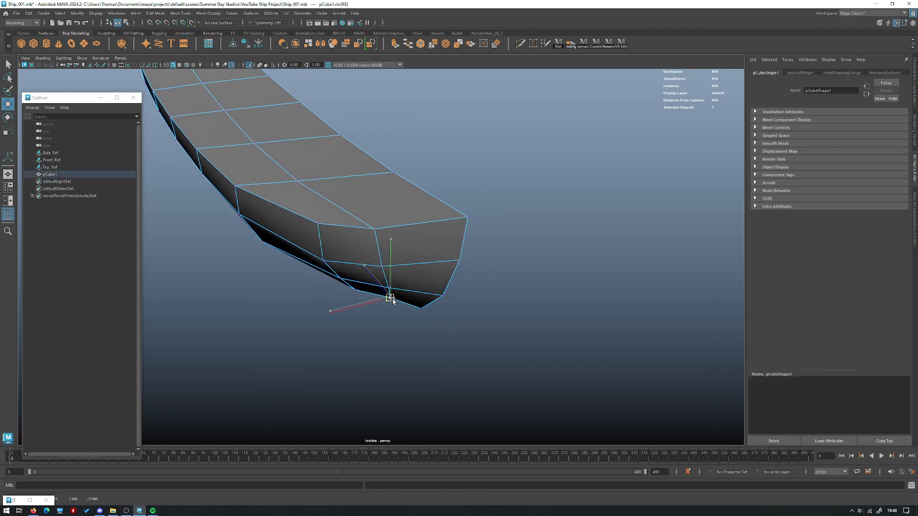
pyautogui.click(433, 318)
pyautogui.keyDown('alt'); pyautogui.moveTo(443, 313); pyautogui.dragTo(435, 208); pyautogui.keyUp('alt')
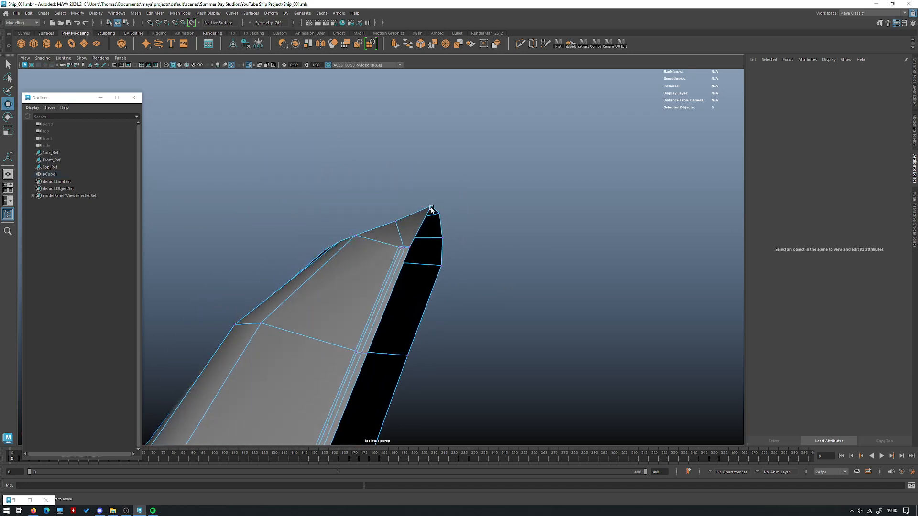
pyautogui.click(395, 221)
# - Switch to object mode, deselect the hull and examine its full length in side profile
pyautogui.click(472, 196)
pyautogui.keyDown('alt'); pyautogui.moveTo(473, 197); pyautogui.dragTo(351, 249); pyautogui.keyUp('alt')
pyautogui.moveTo(351, 249); pyautogui.dragTo(481, 197, button='right')
pyautogui.click(482, 198)
pyautogui.keyDown('alt'); pyautogui.moveTo(482, 197); pyautogui.dragTo(479, 325); pyautogui.keyUp('alt')
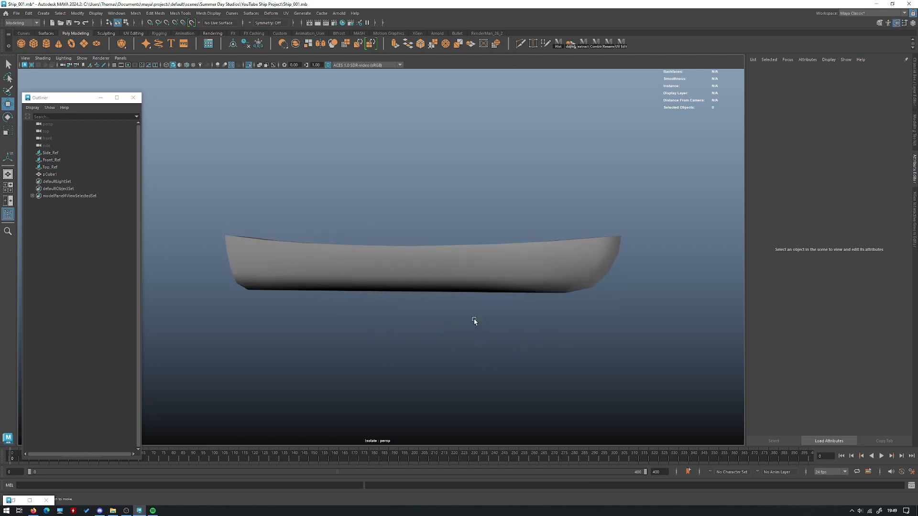
# - In the side view, use Multi-Cut to insert additional vertical edge loops between the existing sections along the hull
pyautogui.click(409, 281)
pyautogui.press('space')
pyautogui.press('space')
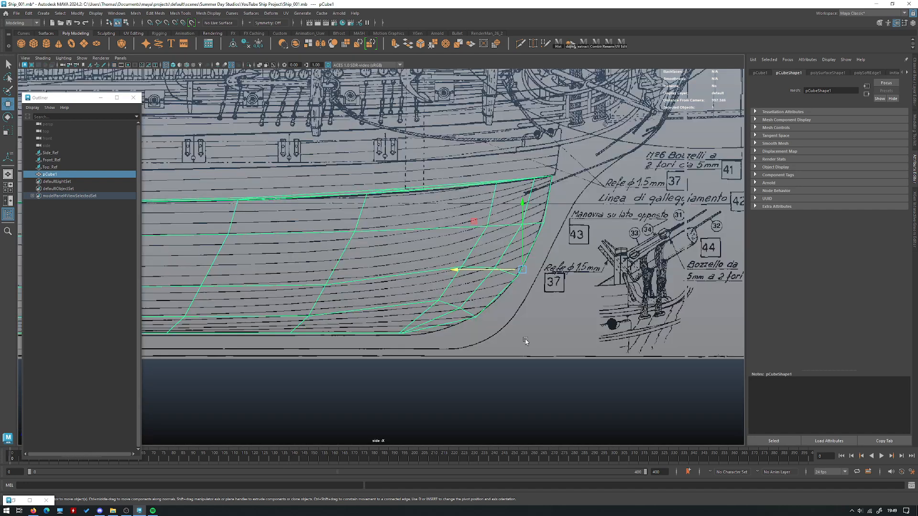
pyautogui.scroll(-2, 521, 342)
pyautogui.keyDown('alt'); pyautogui.moveTo(309, 308); pyautogui.dragTo(580, 292, button='middle'); pyautogui.keyUp('alt')
pyautogui.scroll(-2, 580, 291)
pyautogui.keyDown('alt'); pyautogui.moveTo(259, 248); pyautogui.dragTo(438, 259, button='middle'); pyautogui.keyUp('alt')
pyautogui.keyDown('shift'); pyautogui.moveTo(360, 234); pyautogui.dragTo(322, 232, button='right'); pyautogui.keyUp('shift')
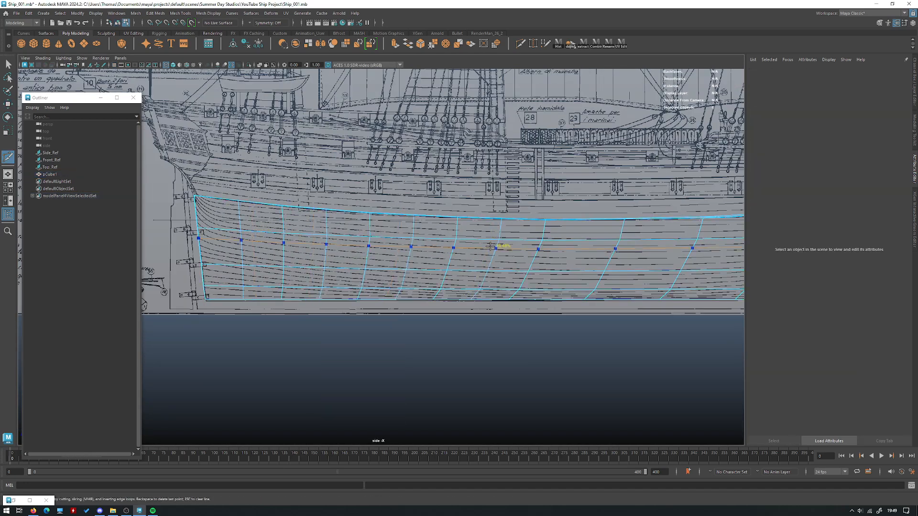
pyautogui.keyDown('alt'); pyautogui.moveTo(490, 246); pyautogui.dragTo(393, 250, button='middle'); pyautogui.keyUp('alt')
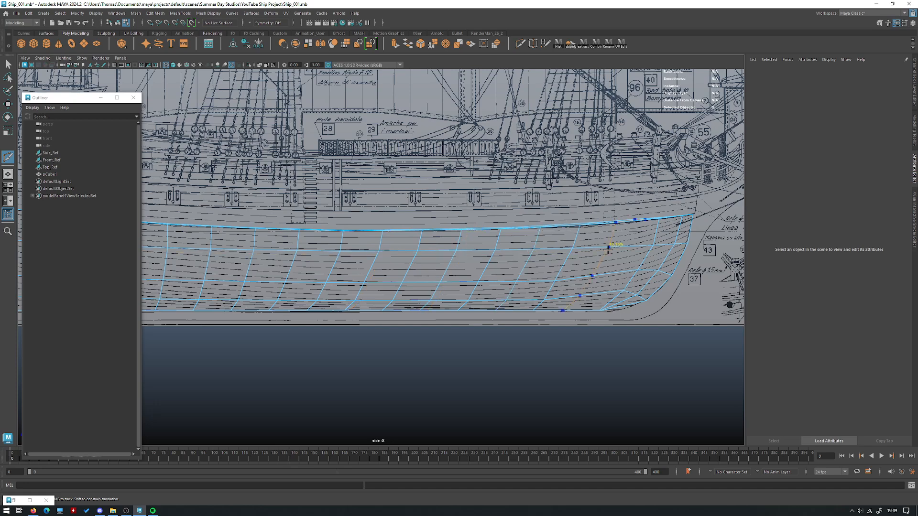
pyautogui.keyDown('alt'); pyautogui.moveTo(445, 265); pyautogui.dragTo(610, 270, button='middle'); pyautogui.keyUp('alt')
pyautogui.scroll(-1, 600, 270)
pyautogui.scroll(1, 371, 262)
pyautogui.keyDown('alt'); pyautogui.moveTo(381, 289); pyautogui.dragTo(404, 287, button='middle'); pyautogui.keyUp('alt')
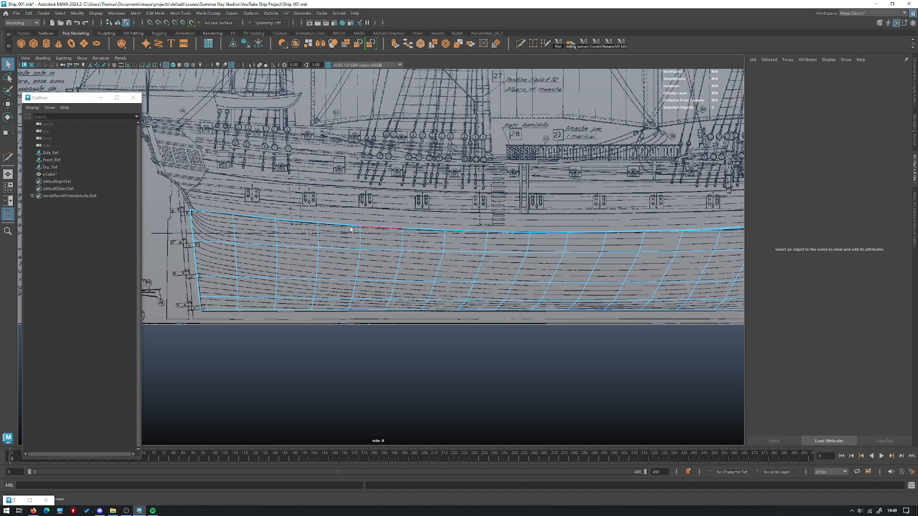
# - In edge mode, select the second vertical edge loop from the stern and apply Edit Edge Flow to it
pyautogui.moveTo(299, 233); pyautogui.dragTo(298, 217, button='right')
pyautogui.scroll(1, 251, 234)
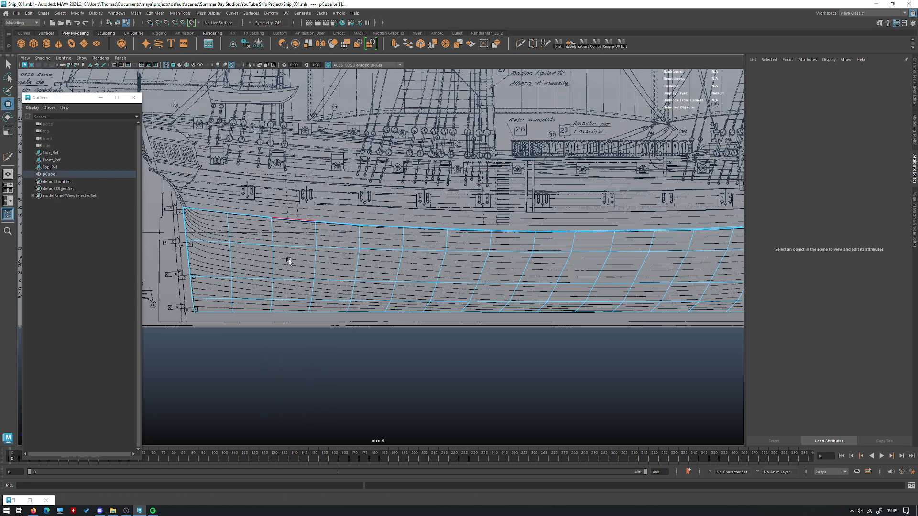
pyautogui.keyDown('alt'); pyautogui.moveTo(251, 234); pyautogui.dragTo(318, 234, button='middle'); pyautogui.keyUp('alt')
pyautogui.doubleClick(328, 234)
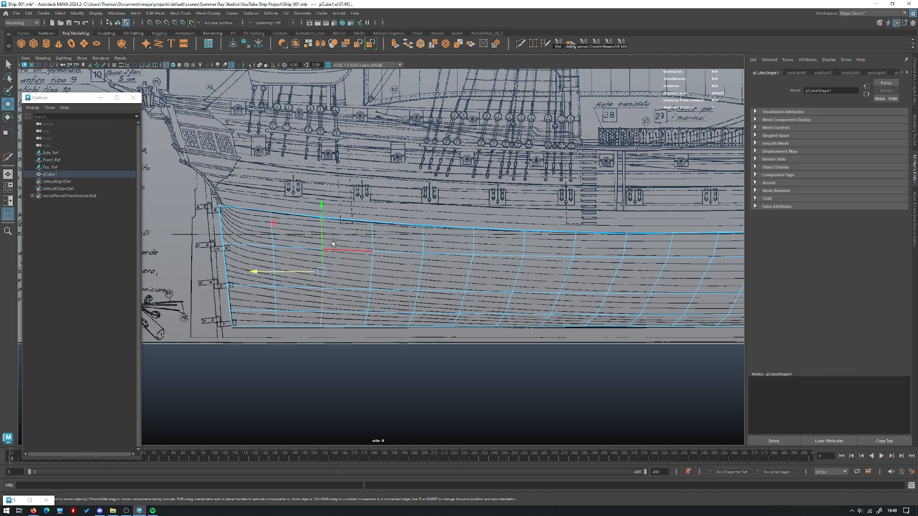
pyautogui.keyDown('shift'); pyautogui.moveTo(342, 229); pyautogui.dragTo(343, 231, button='right'); pyautogui.keyUp('shift')
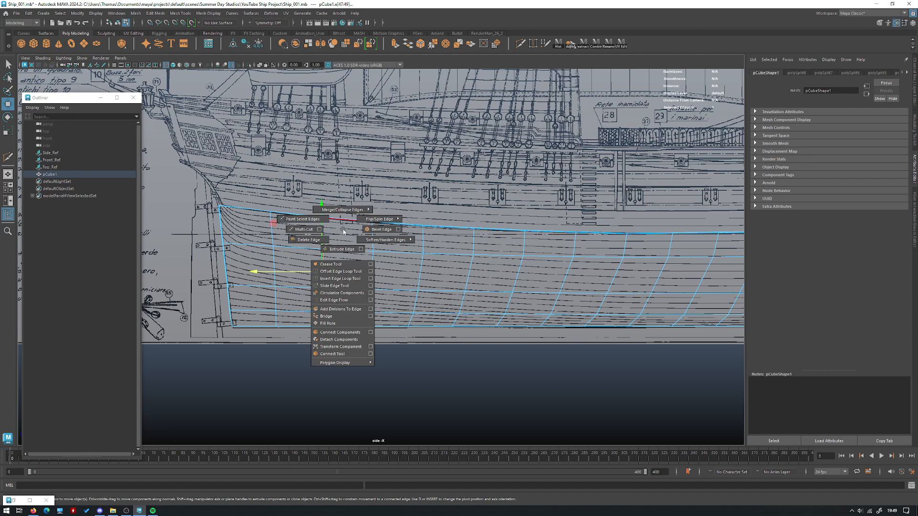
pyautogui.click(347, 300)
pyautogui.hotkey('ctrl', 'z')
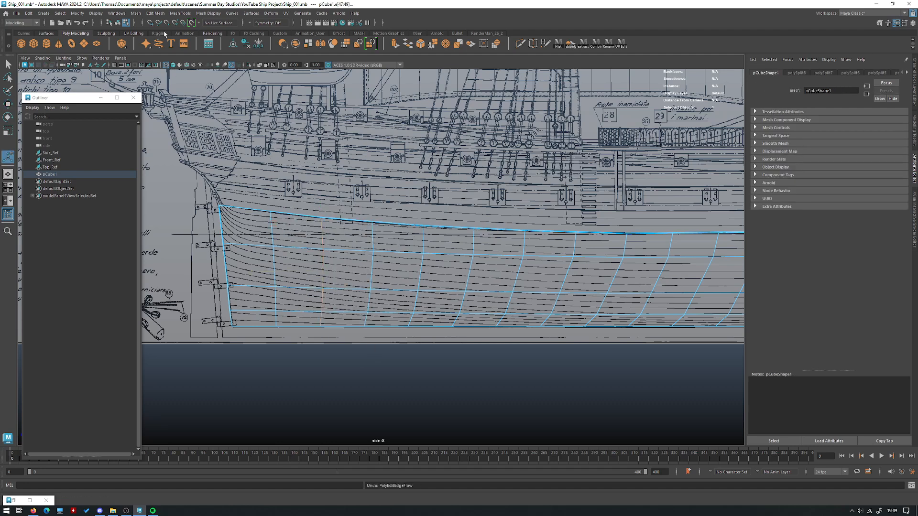
pyautogui.click(154, 14)
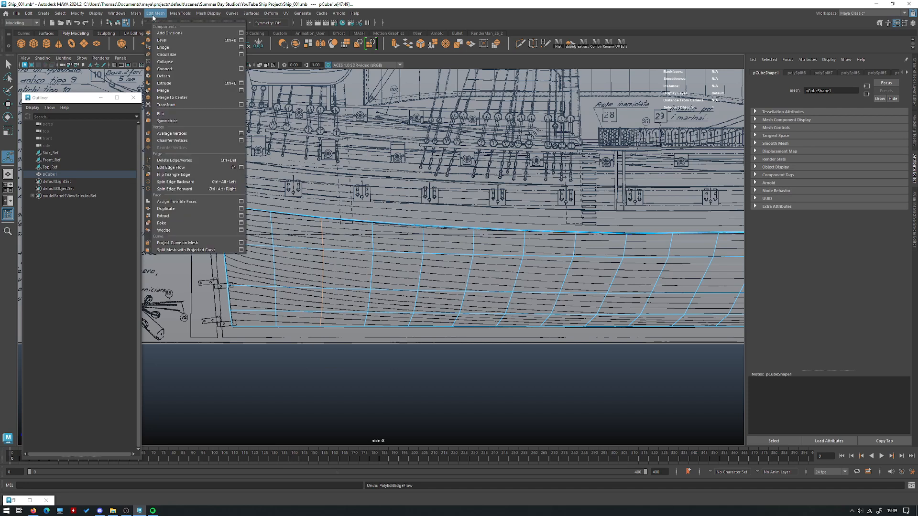
pyautogui.click(182, 167)
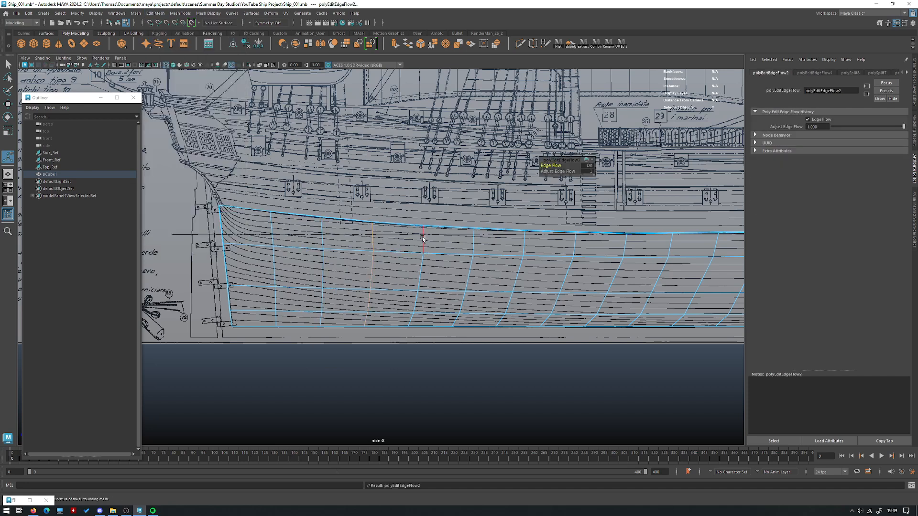
# - Apply Edit Edge Flow to each successive vertical edge loop from the stern section to amidships
pyautogui.keyDown('alt'); pyautogui.moveTo(524, 240); pyautogui.dragTo(393, 242, button='middle'); pyautogui.keyUp('alt')
pyautogui.click(392, 241)
pyautogui.press('g')
pyautogui.doubleClick(443, 244)
pyautogui.press('g')
pyautogui.doubleClick(492, 248)
pyautogui.press('g')
pyautogui.keyDown('alt'); pyautogui.moveTo(540, 240); pyautogui.dragTo(433, 238, button='middle'); pyautogui.keyUp('alt')
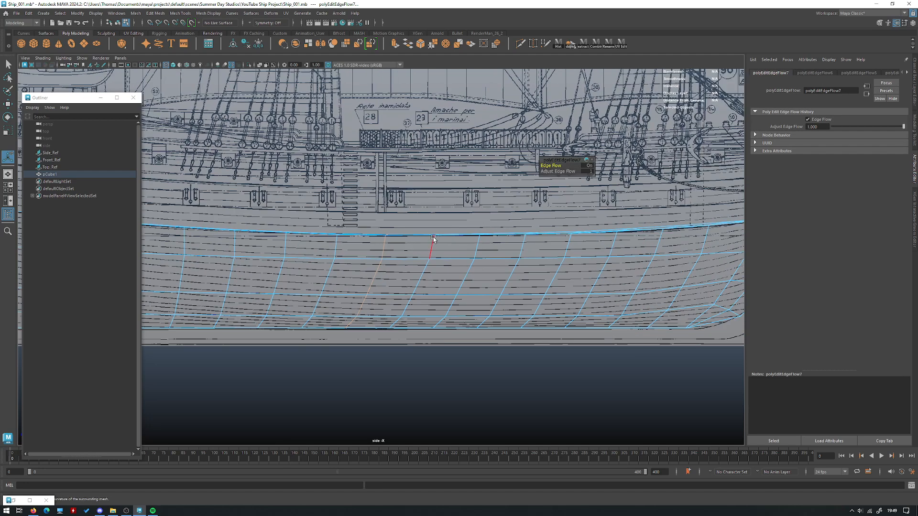
# - Continue applying Edit Edge Flow to each vertical edge loop from amidships towards the bow
pyautogui.doubleClick(433, 241)
pyautogui.press('g')
pyautogui.doubleClick(478, 246)
pyautogui.press('g')
pyautogui.keyDown('alt'); pyautogui.moveTo(527, 243); pyautogui.dragTo(434, 243, button='middle'); pyautogui.keyUp('alt')
pyautogui.click(434, 243)
pyautogui.press('g')
pyautogui.hotkey('ctrl', 'z')
pyautogui.doubleClick(431, 246)
pyautogui.press('g')
pyautogui.doubleClick(520, 248)
pyautogui.press('g')
pyautogui.keyDown('alt'); pyautogui.moveTo(578, 244); pyautogui.dragTo(458, 248, button='middle'); pyautogui.keyUp('alt')
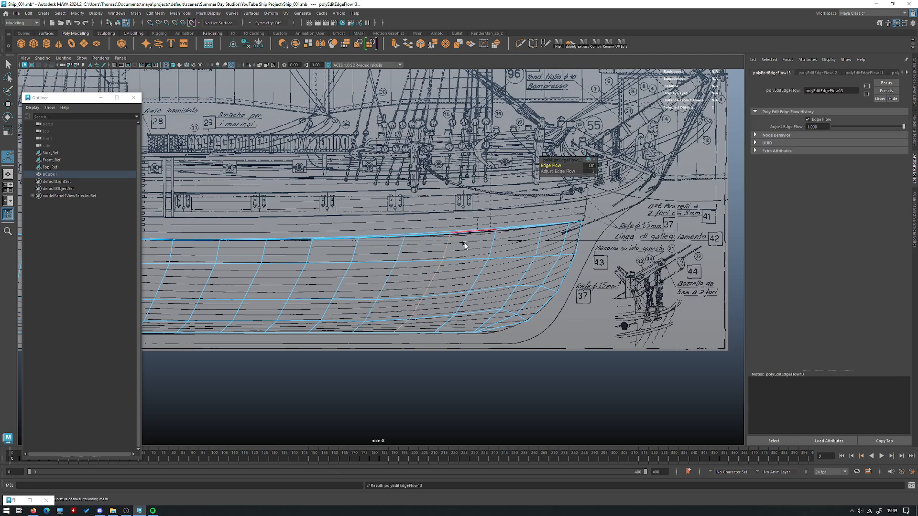
# - Try to apply Edit Edge Flow to the vertical edge loop where the bow begins to curve
pyautogui.doubleClick(494, 243)
pyautogui.press('g')
pyautogui.hotkey('ctrl', 'z')
# - Switch to the perspective view, return to object mode and examine the hull's smoothed surface
pyautogui.press('space')
pyautogui.press('space')
pyautogui.keyDown('alt'); pyautogui.moveTo(568, 225); pyautogui.dragTo(449, 192); pyautogui.keyUp('alt')
pyautogui.press('w')
pyautogui.moveTo(446, 199); pyautogui.dragTo(471, 121, button='right')
pyautogui.click(471, 121)
pyautogui.keyDown('alt'); pyautogui.moveTo(483, 136); pyautogui.dragTo(542, 211); pyautogui.keyUp('alt')
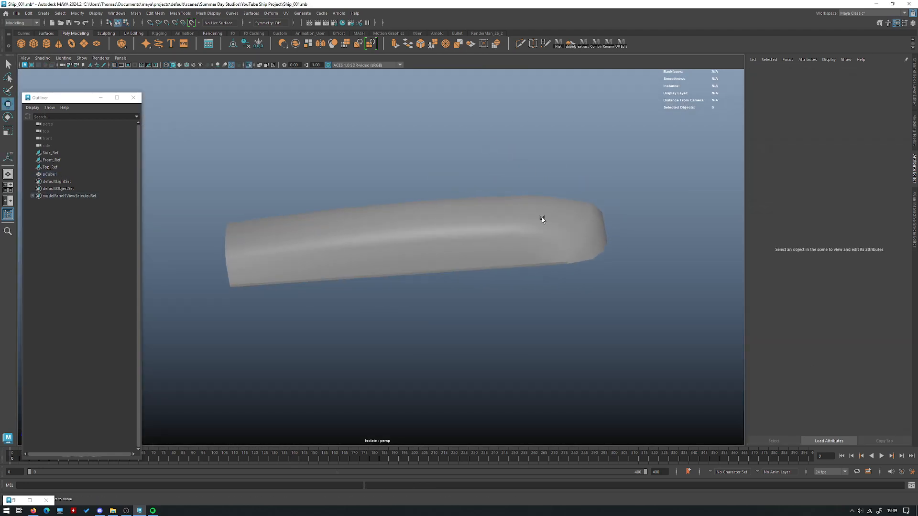
pyautogui.click(542, 211)
pyautogui.keyDown('alt'); pyautogui.moveTo(542, 211); pyautogui.dragTo(573, 299, button='right'); pyautogui.keyUp('alt')
pyautogui.keyDown('alt'); pyautogui.moveTo(574, 299); pyautogui.dragTo(557, 290); pyautogui.keyUp('alt')
# - In edge mode, apply Edit Edge Flow to three neighbouring vertical edge loops and deselect the hull
pyautogui.moveTo(451, 236); pyautogui.dragTo(478, 155, button='right')
pyautogui.doubleClick(435, 206)
pyautogui.press('g')
pyautogui.doubleClick(399, 203)
pyautogui.press('g')
pyautogui.doubleClick(366, 204)
pyautogui.press('g')
pyautogui.press('q')
pyautogui.click(471, 145)
# - Examine the hull's side, underside and bow for shading irregularities, with and without its wireframe highlighted
pyautogui.keyDown('alt'); pyautogui.moveTo(411, 146); pyautogui.dragTo(306, 165, button='right'); pyautogui.keyUp('alt')
pyautogui.keyDown('alt'); pyautogui.moveTo(373, 180); pyautogui.dragTo(450, 188, button='middle'); pyautogui.keyUp('alt')
pyautogui.keyDown('alt'); pyautogui.moveTo(451, 188); pyautogui.dragTo(471, 268); pyautogui.keyUp('alt')
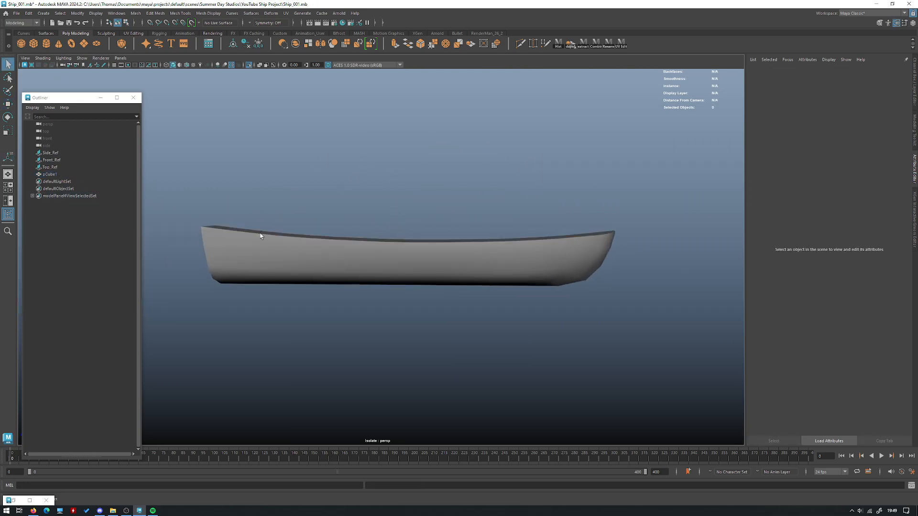
pyautogui.keyDown('alt'); pyautogui.moveTo(261, 236); pyautogui.dragTo(280, 236); pyautogui.keyUp('alt')
pyautogui.click(462, 251)
pyautogui.keyDown('alt'); pyautogui.moveTo(435, 241); pyautogui.dragTo(440, 251); pyautogui.keyUp('alt')
pyautogui.keyDown('alt'); pyautogui.moveTo(437, 260); pyautogui.dragTo(278, 271); pyautogui.keyUp('alt')
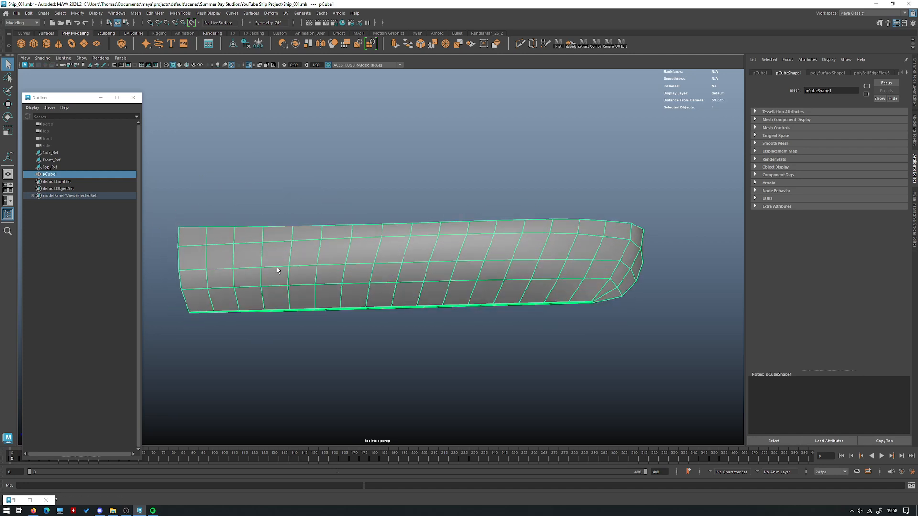
pyautogui.keyDown('alt'); pyautogui.moveTo(566, 291); pyautogui.dragTo(495, 265); pyautogui.keyUp('alt')
pyautogui.keyDown('alt'); pyautogui.moveTo(413, 258); pyautogui.dragTo(372, 266); pyautogui.keyUp('alt')
pyautogui.click(401, 301)
pyautogui.keyDown('alt'); pyautogui.moveTo(438, 246); pyautogui.dragTo(484, 268); pyautogui.keyUp('alt')
pyautogui.click(430, 271)
pyautogui.click(619, 219)
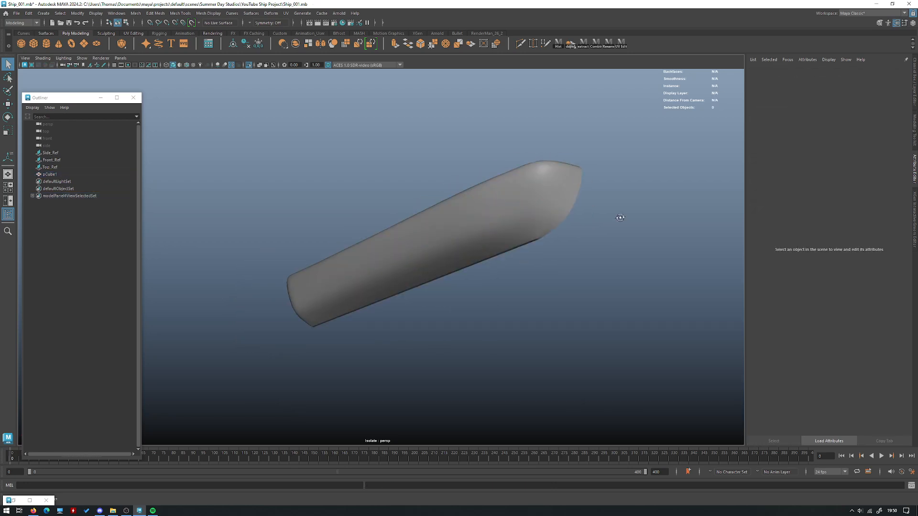
pyautogui.keyDown('alt'); pyautogui.moveTo(619, 220); pyautogui.dragTo(636, 233); pyautogui.keyUp('alt')
pyautogui.keyDown('alt'); pyautogui.moveTo(636, 233); pyautogui.dragTo(480, 257, button='middle'); pyautogui.keyUp('alt')
pyautogui.moveTo(481, 257)
pyautogui.keyDown('alt'); pyautogui.mouseDown()
pyautogui.moveTo(503, 278)
pyautogui.moveTo(493, 257)
pyautogui.mouseUp(); pyautogui.keyUp('alt')
pyautogui.keyDown('alt'); pyautogui.moveTo(494, 256); pyautogui.dragTo(421, 248, button='right'); pyautogui.keyUp('alt')
# - Insert a supporting edge loop with Multi-Cut directly behind the vertical loop where the bow begins to curve
pyautogui.click(420, 248)
pyautogui.press('1')
pyautogui.press('F10')
pyautogui.doubleClick(400, 228)
pyautogui.press('y')
pyautogui.hotkey('ctrl', 'z')
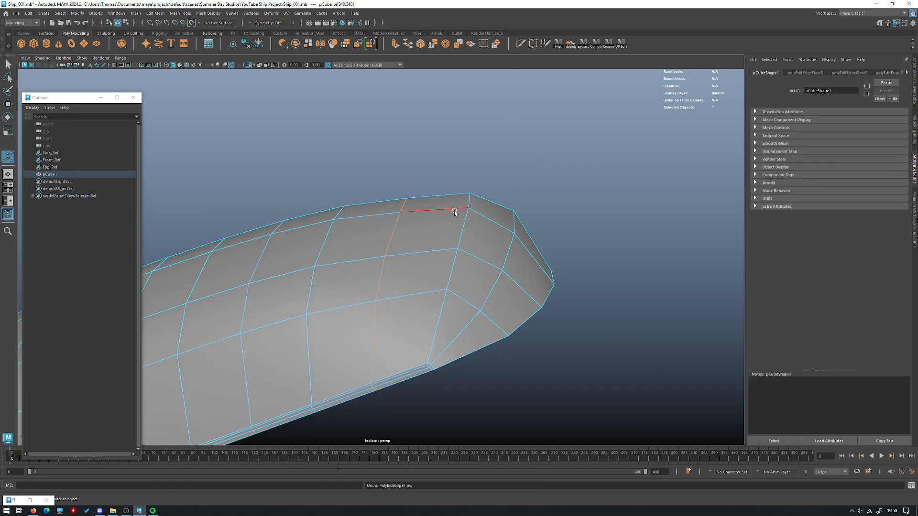
pyautogui.press('y')
pyautogui.press('w')
pyautogui.keyDown('shift'); pyautogui.moveTo(464, 212); pyautogui.dragTo(436, 214, button='right'); pyautogui.keyUp('shift')
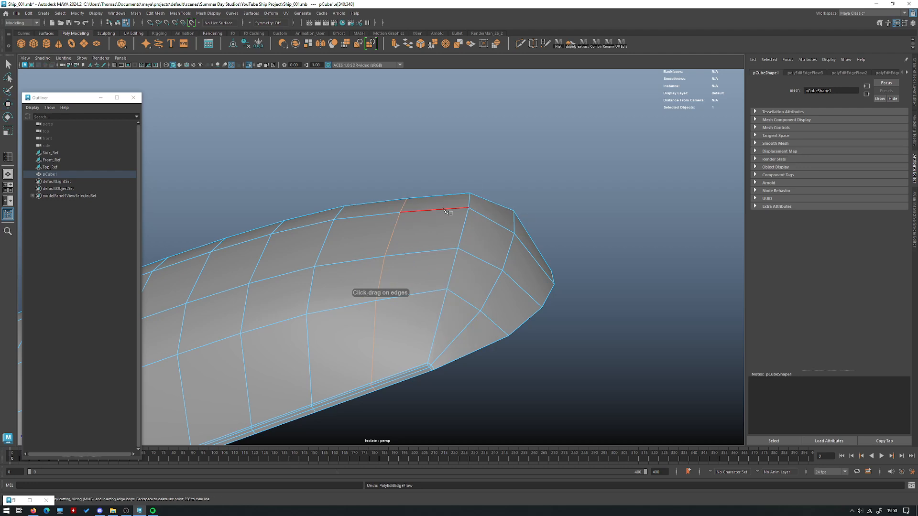
pyautogui.hotkey('ctrl', 'z')
pyautogui.press('w')
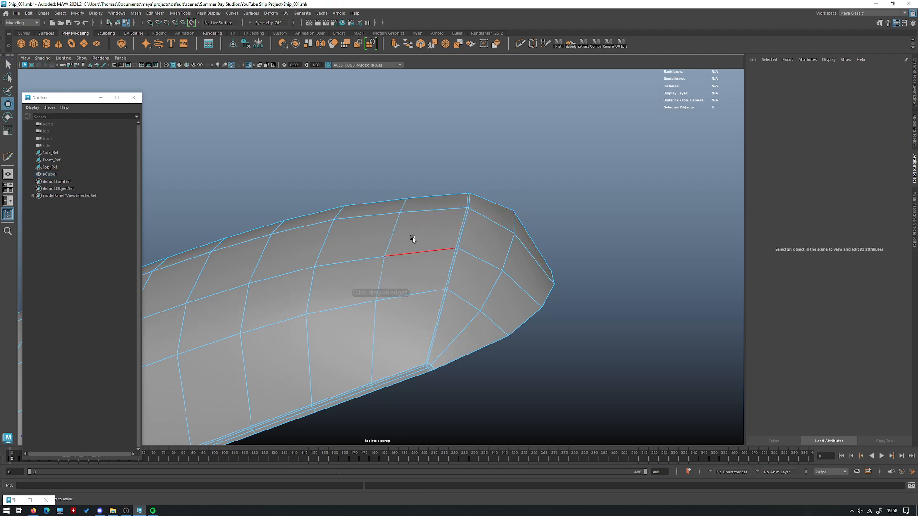
# - Apply Edit Edge Flow to the two vertical edge loops just behind the supporting loop at the bow
pyautogui.doubleClick(396, 227)
pyautogui.press('g')
pyautogui.doubleClick(327, 239)
pyautogui.press('g')
pyautogui.doubleClick(394, 237)
pyautogui.press('g')
# - Delete the supporting edge loop at the bow and examine the faces around it
pyautogui.click(464, 222)
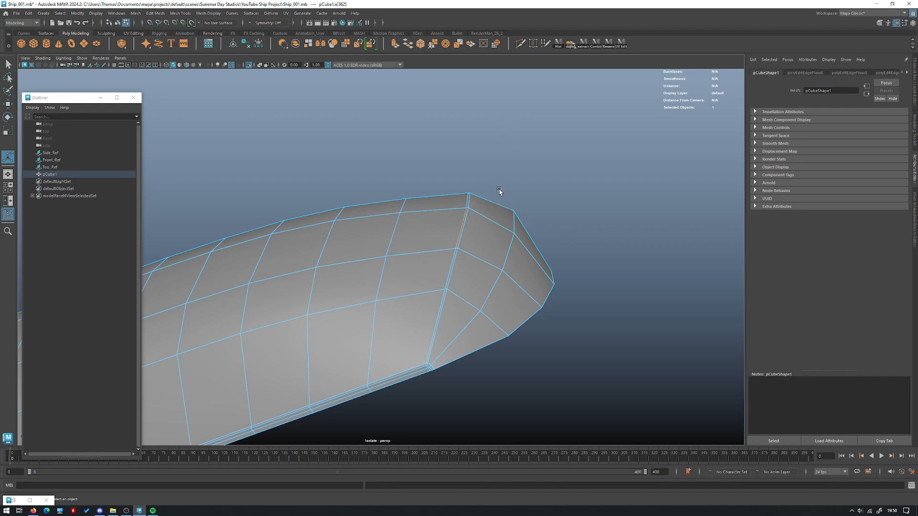
pyautogui.keyDown('ctrl'); pyautogui.rightClick(469, 132); pyautogui.keyUp('ctrl')
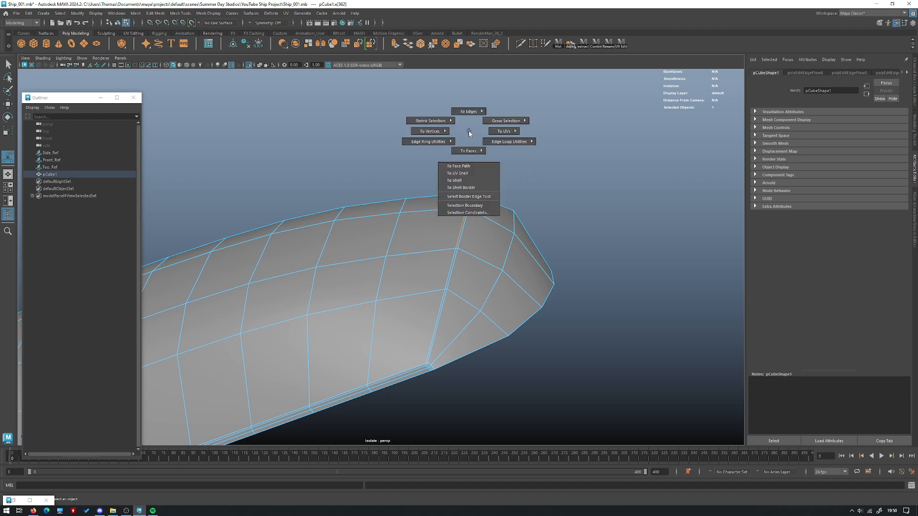
pyautogui.keyDown('ctrl'); pyautogui.moveTo(469, 134); pyautogui.dragTo(537, 134, button='right'); pyautogui.keyUp('ctrl')
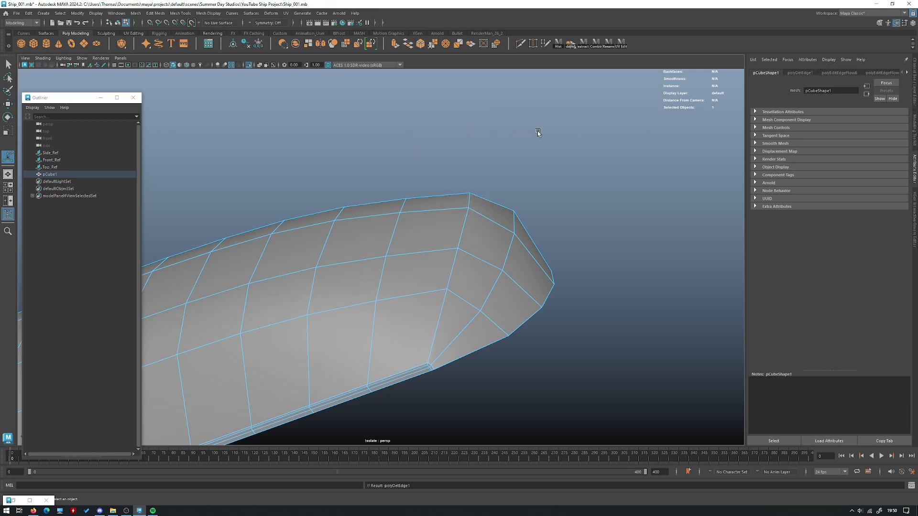
pyautogui.keyDown('alt'); pyautogui.moveTo(538, 134); pyautogui.dragTo(411, 252); pyautogui.keyUp('alt')
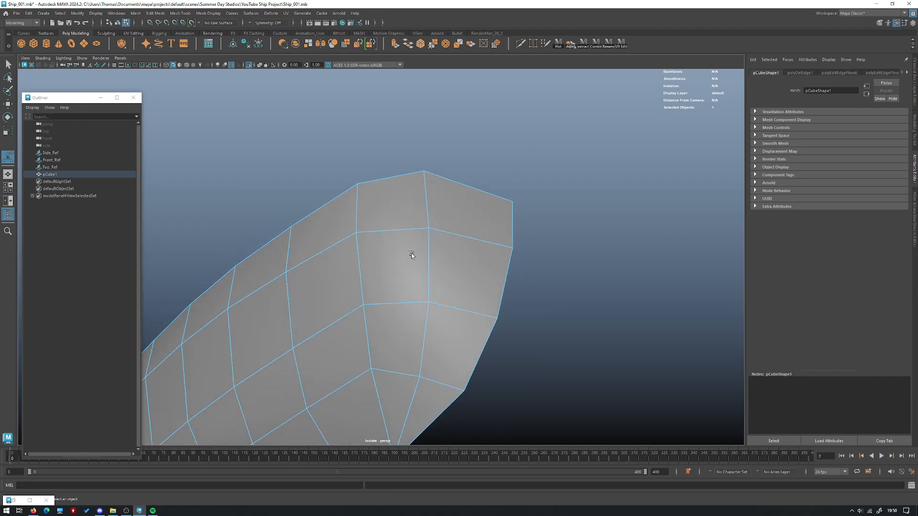
pyautogui.moveTo(355, 246)
pyautogui.keyDown('alt'); pyautogui.mouseDown()
pyautogui.moveTo(420, 211)
pyautogui.moveTo(379, 273)
pyautogui.moveTo(355, 251)
pyautogui.mouseUp(); pyautogui.keyUp('alt')
pyautogui.keyDown('alt'); pyautogui.moveTo(437, 308); pyautogui.dragTo(430, 334); pyautogui.keyUp('alt')
# - Insert supporting edge loops with Multi-Cut around the vertical bow loop that ends at the front of the keel strip
pyautogui.press('y')
pyautogui.click(428, 347)
pyautogui.press('w')
pyautogui.hotkey('ctrl', 'z')
pyautogui.press('y')
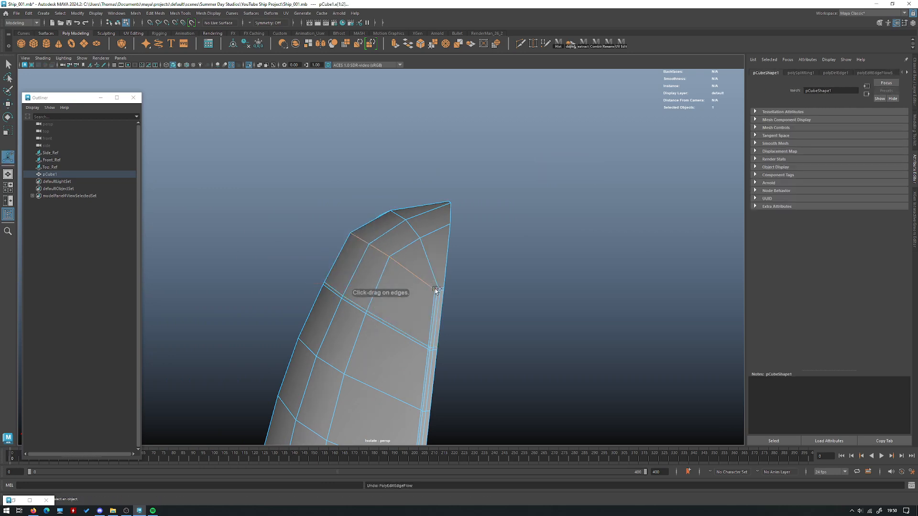
pyautogui.scroll(5, 606, 346)
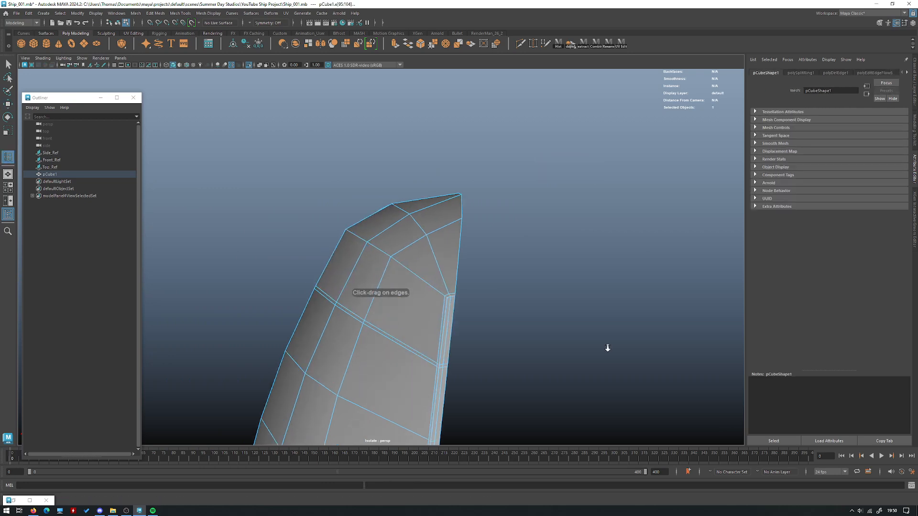
pyautogui.moveTo(573, 370); pyautogui.dragTo(578, 368)
# - Apply Edit Edge Flow to the vertical bow loop between the supporting loops
pyautogui.press('w')
pyautogui.doubleClick(514, 335)
pyautogui.press('g')
# - Delete the supporting edge loops around the smoothed bow loop
pyautogui.scroll(-5, 377, 238)
pyautogui.scroll(-1, 376, 238)
pyautogui.click(428, 274)
pyautogui.keyDown('ctrl'); pyautogui.moveTo(489, 230); pyautogui.dragTo(561, 238, button='right'); pyautogui.keyUp('ctrl')
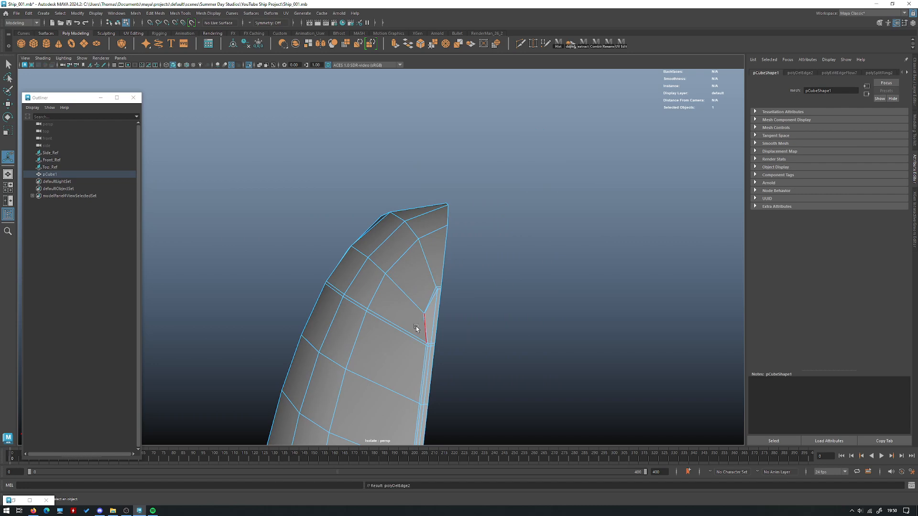
pyautogui.click(411, 332)
pyautogui.press('g')
# - In vertex mode, move the displaced vertices beside the keel at the bow back in line with the keel strip
pyautogui.keyDown('alt'); pyautogui.moveTo(452, 304); pyautogui.dragTo(437, 291, button='middle'); pyautogui.keyUp('alt')
pyautogui.keyDown('alt'); pyautogui.moveTo(436, 291); pyautogui.dragTo(576, 282, button='right'); pyautogui.keyUp('alt')
pyautogui.press('w')
pyautogui.moveTo(580, 282); pyautogui.dragTo(543, 268, button='right')
pyautogui.keyDown('alt'); pyautogui.moveTo(541, 269); pyautogui.dragTo(521, 278); pyautogui.keyUp('alt')
pyautogui.click(413, 306)
pyautogui.press('v')
pyautogui.moveTo(395, 308); pyautogui.dragTo(442, 232)
pyautogui.moveTo(520, 285); pyautogui.dragTo(510, 285, button='middle')
pyautogui.click(412, 303)
pyautogui.moveTo(399, 303)
pyautogui.mouseDown()
pyautogui.moveTo(388, 303)
pyautogui.moveTo(415, 302)
pyautogui.mouseUp()
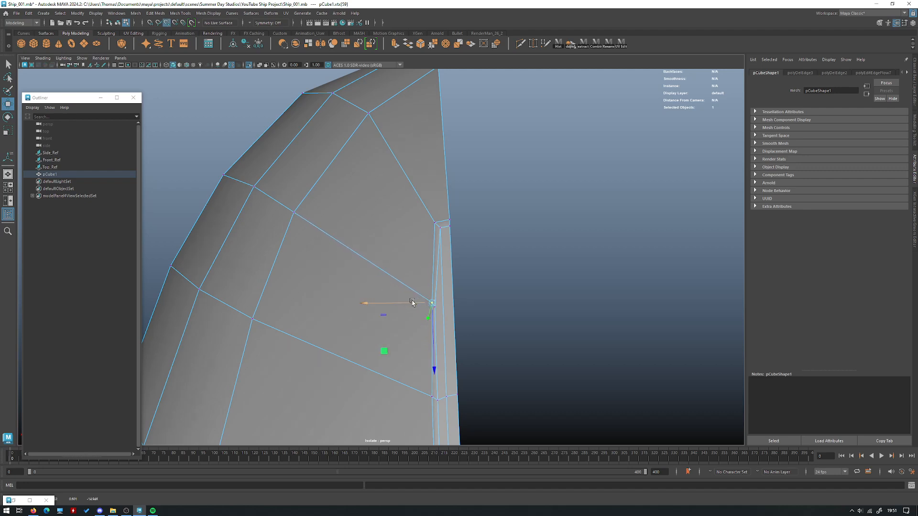
pyautogui.click(433, 306)
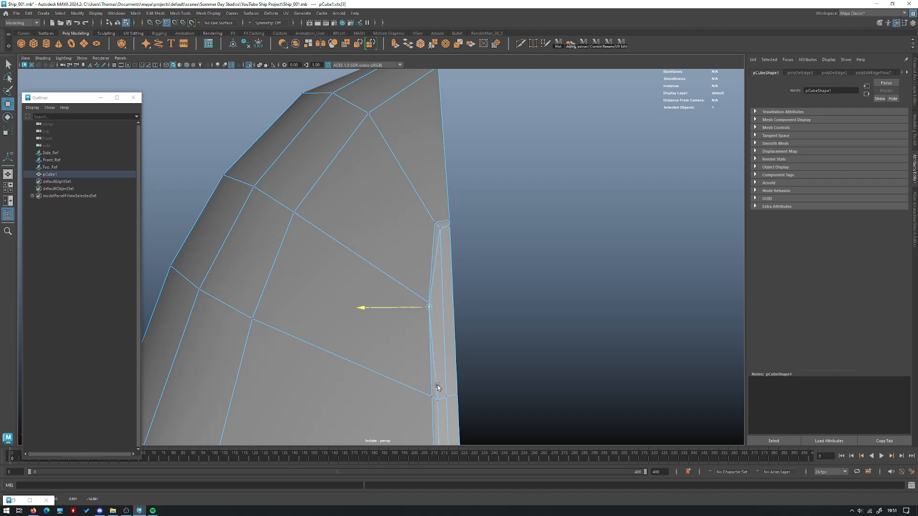
pyautogui.keyDown('alt'); pyautogui.moveTo(435, 277); pyautogui.dragTo(452, 236); pyautogui.keyUp('alt')
# - Return to object mode and examine the hull from several angles, with and without its wireframe highlighted
pyautogui.moveTo(495, 236); pyautogui.dragTo(542, 219, button='right')
pyautogui.click(541, 218)
pyautogui.keyDown('alt'); pyautogui.moveTo(526, 215); pyautogui.dragTo(363, 195, button='right'); pyautogui.keyUp('alt')
pyautogui.keyDown('alt'); pyautogui.moveTo(363, 194); pyautogui.dragTo(410, 232); pyautogui.keyUp('alt')
pyautogui.keyDown('alt'); pyautogui.moveTo(409, 232); pyautogui.dragTo(326, 241, button='right'); pyautogui.keyUp('alt')
pyautogui.keyDown('alt'); pyautogui.moveTo(327, 240); pyautogui.dragTo(445, 193); pyautogui.keyUp('alt')
pyautogui.click(340, 260)
pyautogui.click(472, 229)
pyautogui.keyDown('alt'); pyautogui.moveTo(472, 230); pyautogui.dragTo(461, 194); pyautogui.keyUp('alt')
pyautogui.click(458, 244)
pyautogui.click(499, 250)
pyautogui.click(471, 274)
pyautogui.click(450, 274)
pyautogui.click(444, 244)
pyautogui.click(468, 189)
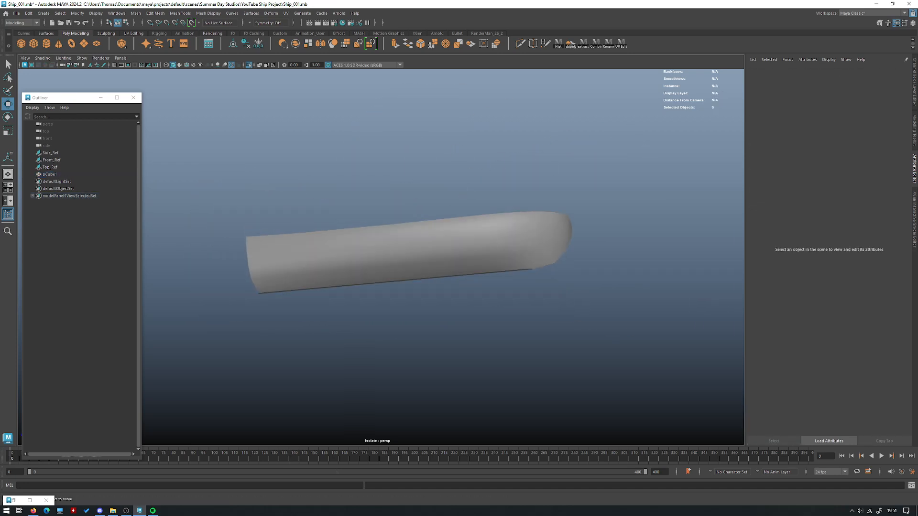
pyautogui.keyDown('alt'); pyautogui.moveTo(430, 235); pyautogui.dragTo(412, 191); pyautogui.keyUp('alt')
pyautogui.click(421, 264)
pyautogui.click(393, 240)
pyautogui.click(395, 252)
# - Compare the selected hull with the blueprints in the side, front and top views, then return to perspective
pyautogui.press('space')
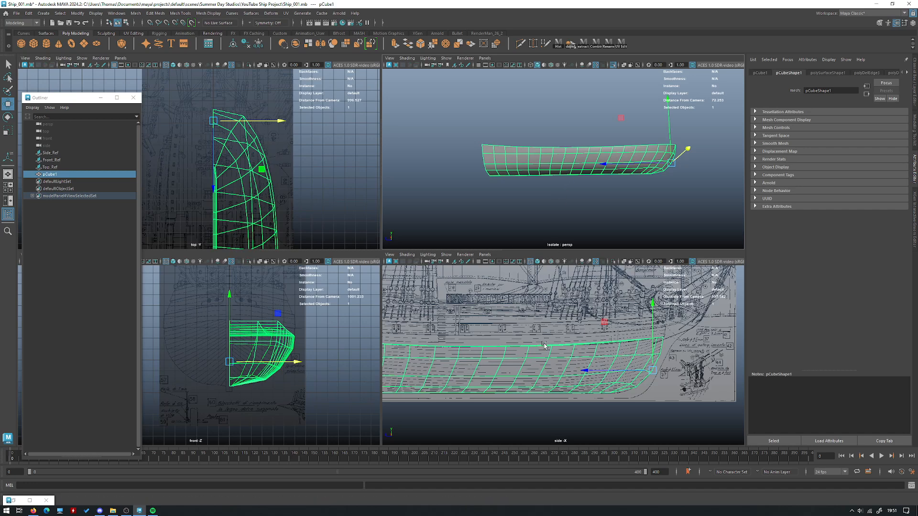
pyautogui.press('space')
pyautogui.click(572, 342)
pyautogui.keyDown('alt'); pyautogui.moveTo(516, 341); pyautogui.dragTo(299, 299, button='right'); pyautogui.keyUp('alt')
pyautogui.keyDown('alt'); pyautogui.moveTo(299, 299); pyautogui.dragTo(403, 304, button='middle'); pyautogui.keyUp('alt')
pyautogui.click(425, 303)
pyautogui.keyDown('alt'); pyautogui.moveTo(461, 305); pyautogui.dragTo(355, 289, button='right'); pyautogui.keyUp('alt')
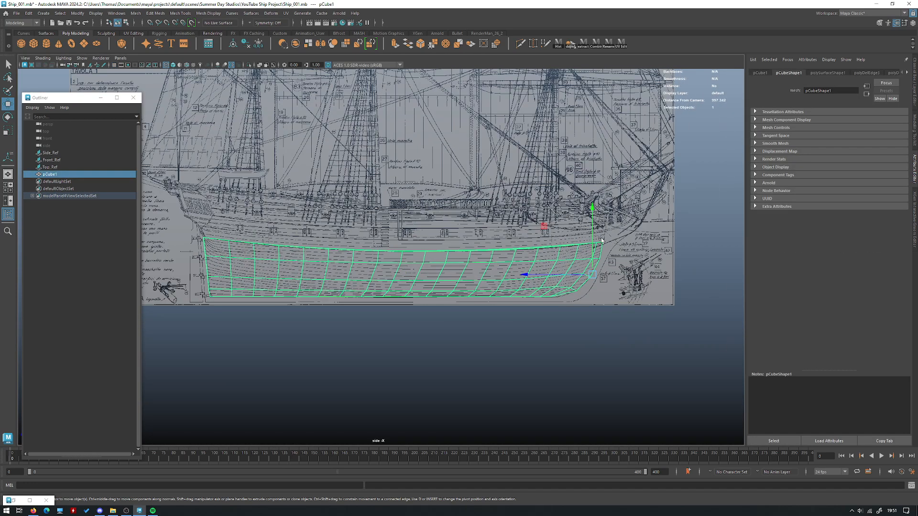
pyautogui.press('space')
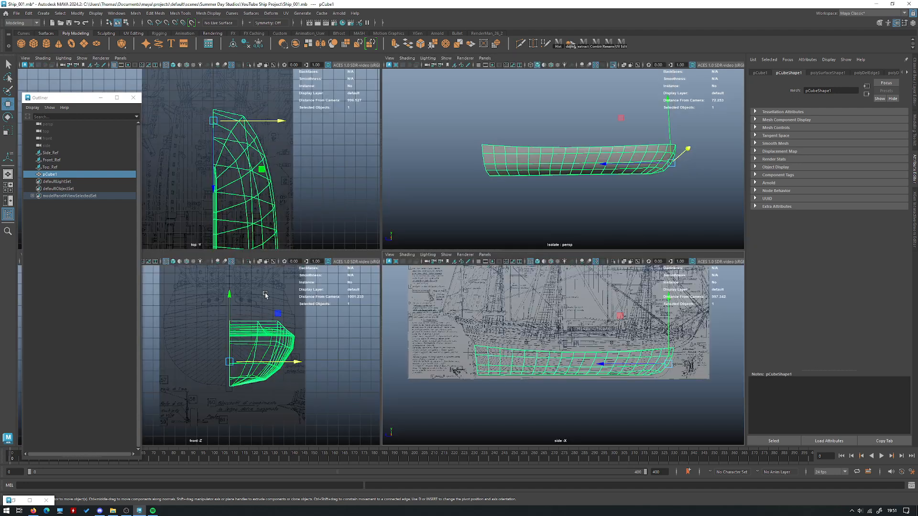
pyautogui.press('space')
pyautogui.keyDown('alt'); pyautogui.moveTo(509, 289); pyautogui.dragTo(457, 346, button='middle'); pyautogui.keyUp('alt')
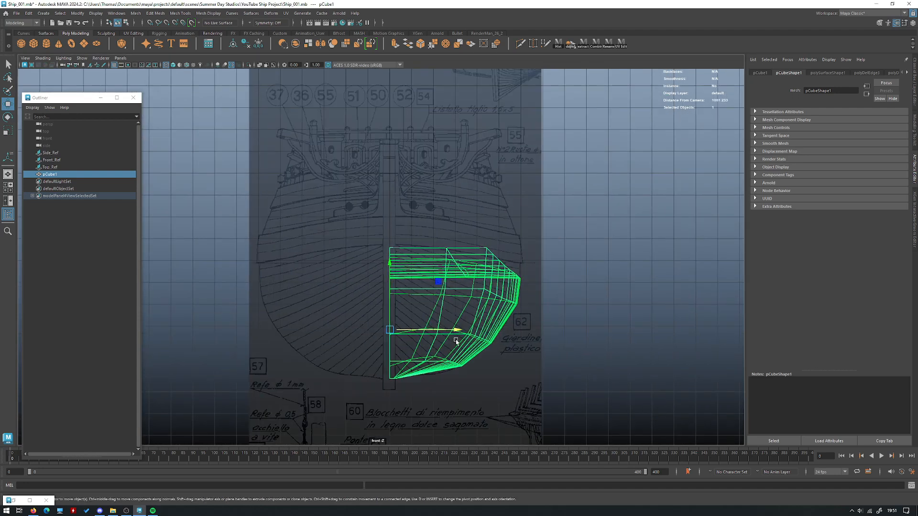
pyautogui.keyDown('alt'); pyautogui.moveTo(457, 347); pyautogui.dragTo(505, 332, button='right'); pyautogui.keyUp('alt')
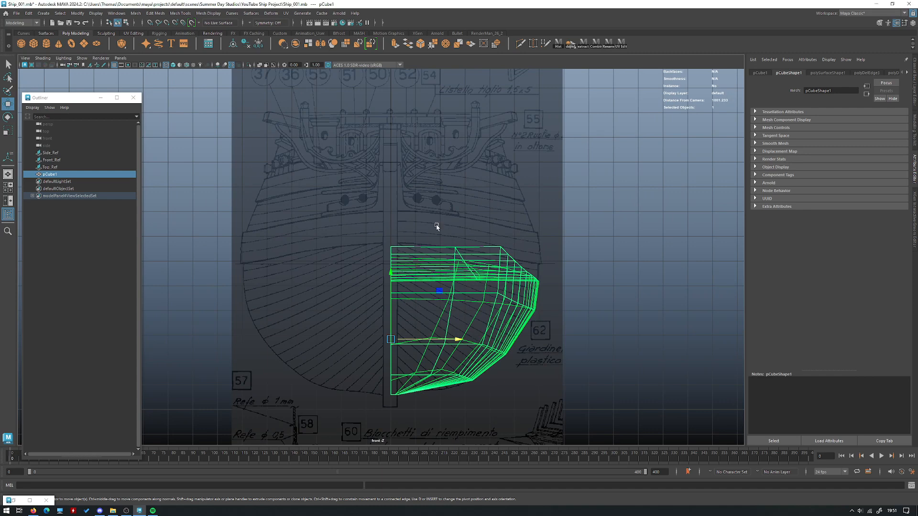
pyautogui.press('space')
pyautogui.press('space')
pyautogui.keyDown('alt'); pyautogui.moveTo(444, 190); pyautogui.dragTo(19, 162, button='right'); pyautogui.keyUp('alt')
pyautogui.keyDown('alt'); pyautogui.moveTo(461, 288); pyautogui.dragTo(423, 181, button='middle'); pyautogui.keyUp('alt')
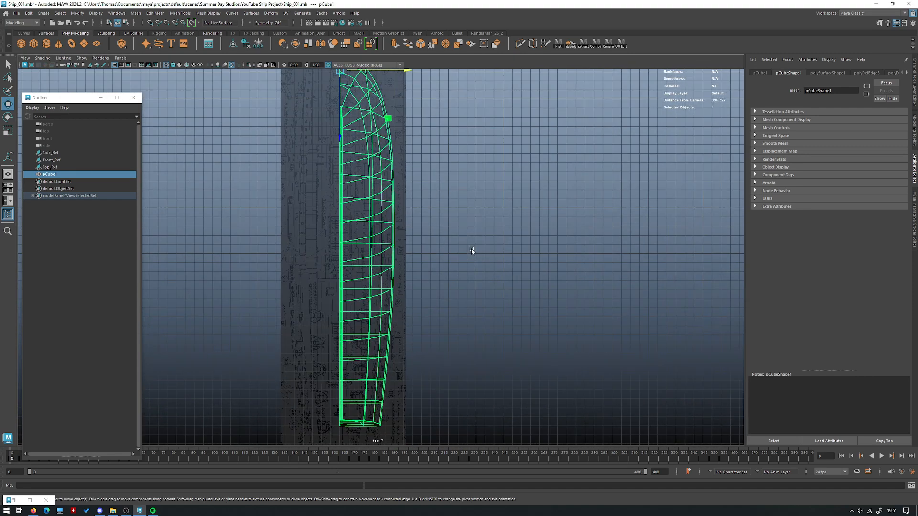
pyautogui.press('space')
pyautogui.press('space')
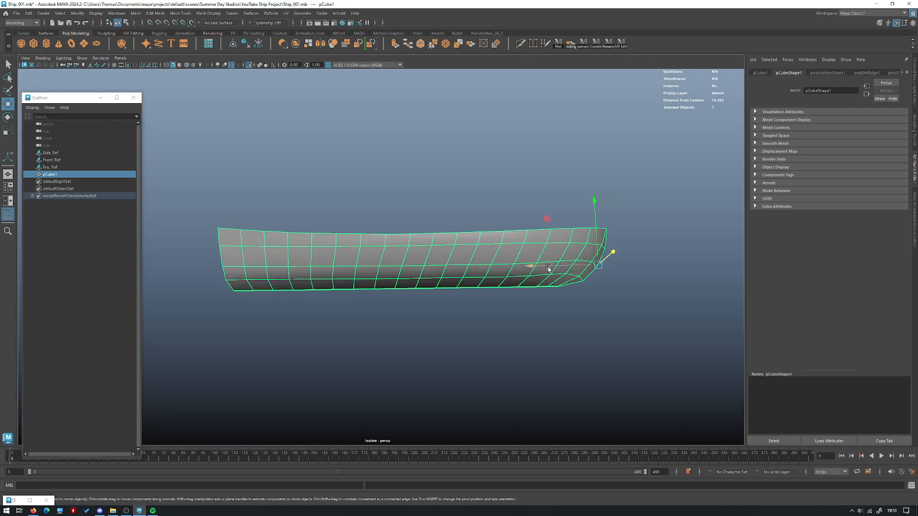
# - Deselect the hull and examine its overall form in perspective from below and above
pyautogui.click(604, 283)
pyautogui.keyDown('alt'); pyautogui.moveTo(604, 283); pyautogui.dragTo(536, 317); pyautogui.keyUp('alt')
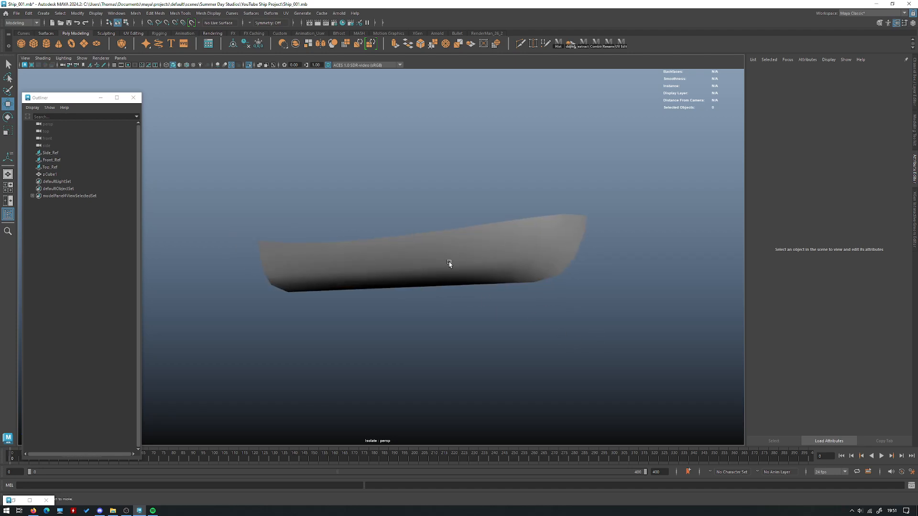
pyautogui.scroll(5, 449, 297)
pyautogui.scroll(-3, 449, 250)
pyautogui.keyDown('alt'); pyautogui.moveTo(441, 249); pyautogui.dragTo(413, 228); pyautogui.keyUp('alt')
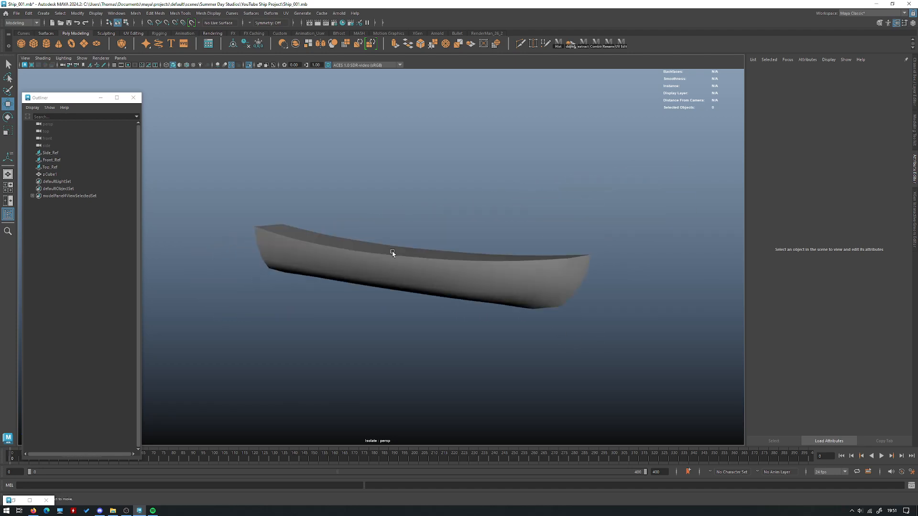
# - Examine the isolated hull's curvature from several perspective angles, alternately selecting and deselecting it
pyautogui.click(386, 268)
pyautogui.click(392, 186)
pyautogui.click(407, 275)
pyautogui.keyDown('alt'); pyautogui.moveTo(471, 318); pyautogui.dragTo(482, 236); pyautogui.keyUp('alt')
pyautogui.click(474, 291)
pyautogui.click(483, 236)
pyautogui.keyDown('alt'); pyautogui.moveTo(470, 280); pyautogui.dragTo(432, 272); pyautogui.keyUp('alt')
pyautogui.click(529, 274)
# - In the side view, examine the blueprint above the hull's upper edge from stern to bow, including the gun ports and stern gallery
pyautogui.press('space')
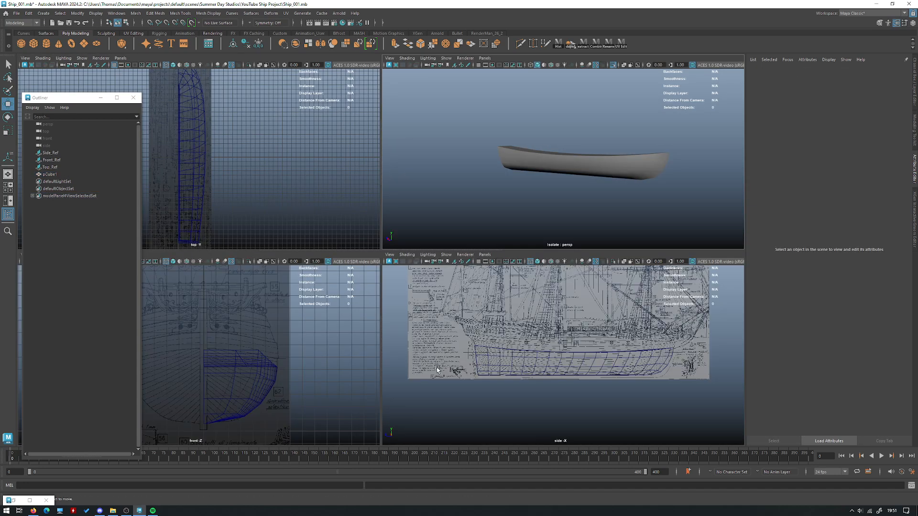
pyautogui.press('space')
pyautogui.keyDown('alt'); pyautogui.moveTo(322, 255); pyautogui.dragTo(315, 257, button='right'); pyautogui.keyUp('alt')
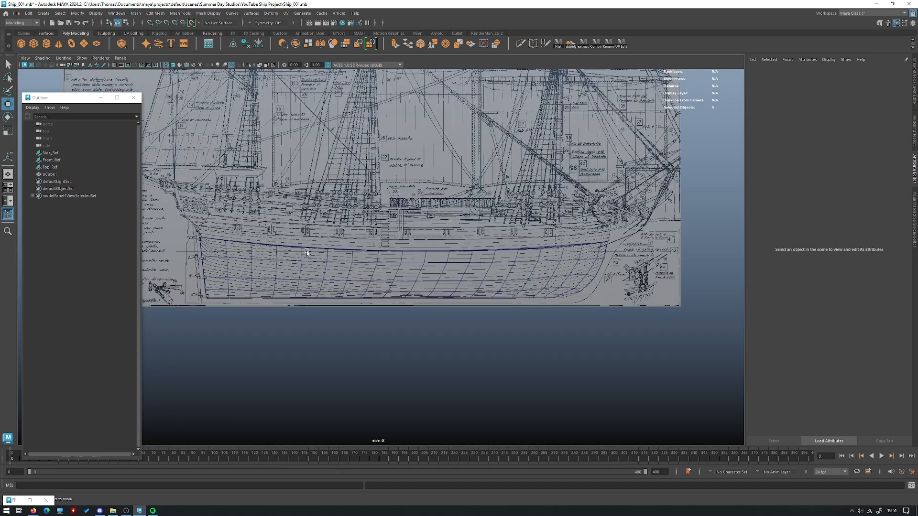
pyautogui.keyDown('alt'); pyautogui.moveTo(314, 257); pyautogui.dragTo(334, 273, button='middle'); pyautogui.keyUp('alt')
pyautogui.keyDown('alt'); pyautogui.moveTo(333, 272); pyautogui.dragTo(367, 318, button='right'); pyautogui.keyUp('alt')
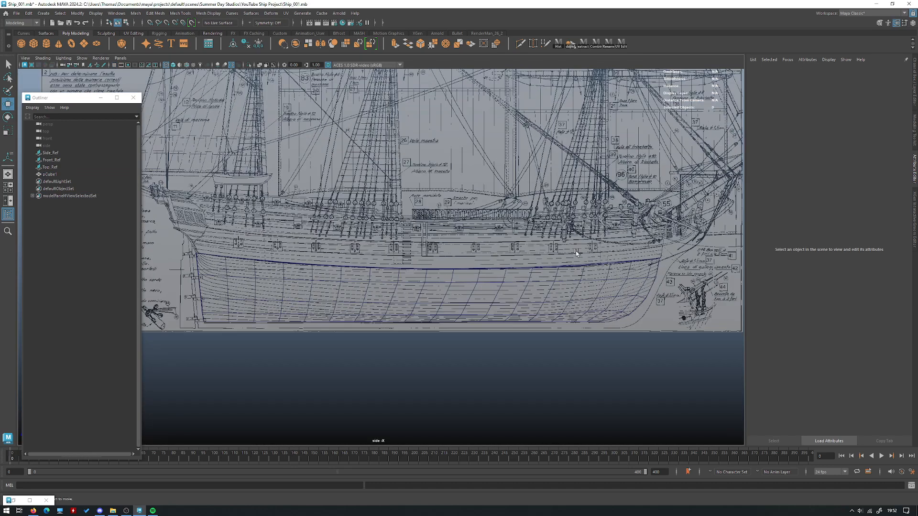
pyautogui.keyDown('alt'); pyautogui.moveTo(258, 246); pyautogui.dragTo(301, 273, button='right'); pyautogui.keyUp('alt')
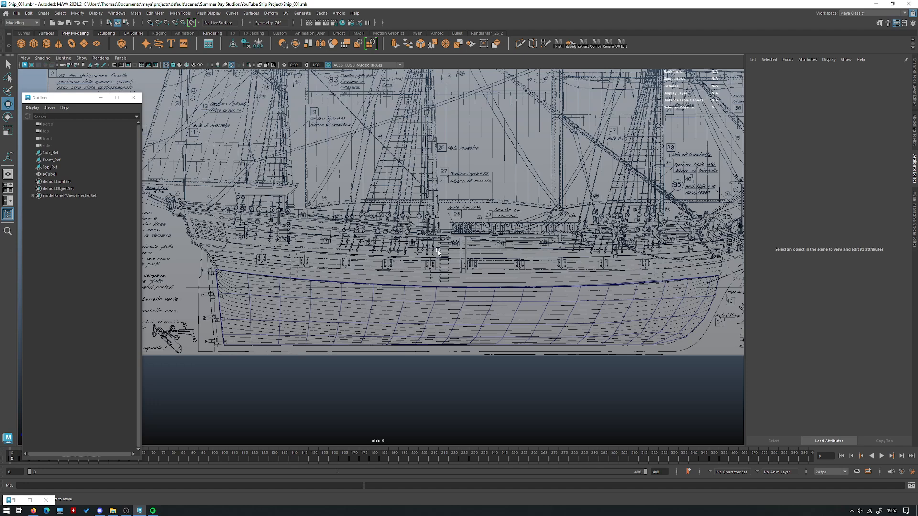
pyautogui.keyDown('alt'); pyautogui.moveTo(333, 208); pyautogui.dragTo(328, 212, button='middle'); pyautogui.keyUp('alt')
pyautogui.keyDown('alt'); pyautogui.moveTo(328, 212); pyautogui.dragTo(478, 265, button='right'); pyautogui.keyUp('alt')
pyautogui.keyDown('alt'); pyautogui.moveTo(518, 243); pyautogui.dragTo(407, 255, button='middle'); pyautogui.keyUp('alt')
pyautogui.scroll(2, 408, 256)
pyautogui.scroll(-2, 509, 243)
pyautogui.keyDown('alt'); pyautogui.moveTo(509, 243); pyautogui.dragTo(401, 247, button='middle'); pyautogui.keyUp('alt')
pyautogui.scroll(-1, 387, 244)
pyautogui.scroll(-2, 306, 253)
pyautogui.keyDown('alt'); pyautogui.moveTo(244, 248); pyautogui.dragTo(445, 254, button='middle'); pyautogui.keyUp('alt')
pyautogui.scroll(-1, 421, 253)
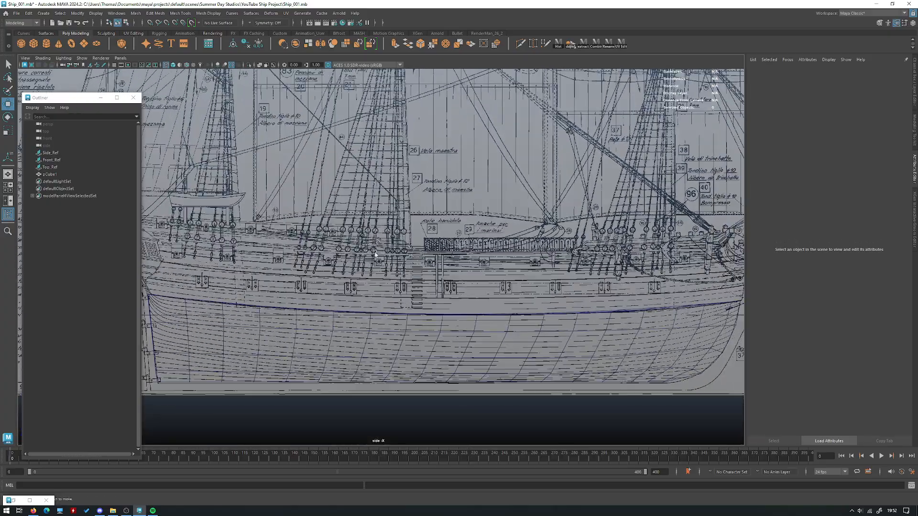
pyautogui.scroll(-1, 402, 254)
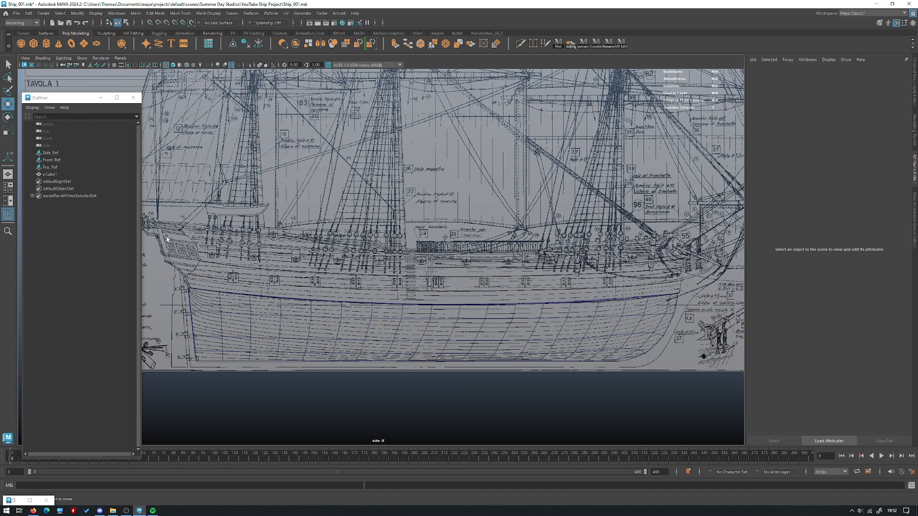
pyautogui.scroll(2, 157, 235)
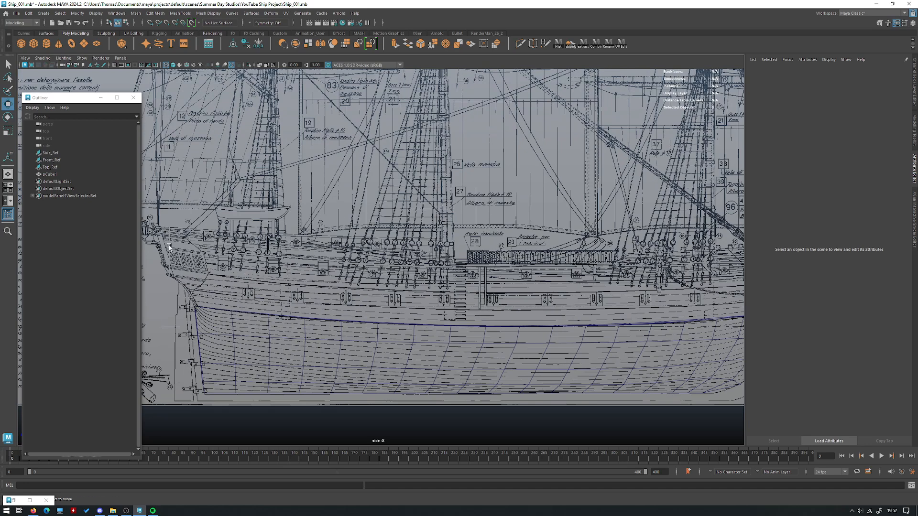
pyautogui.scroll(-3, 187, 246)
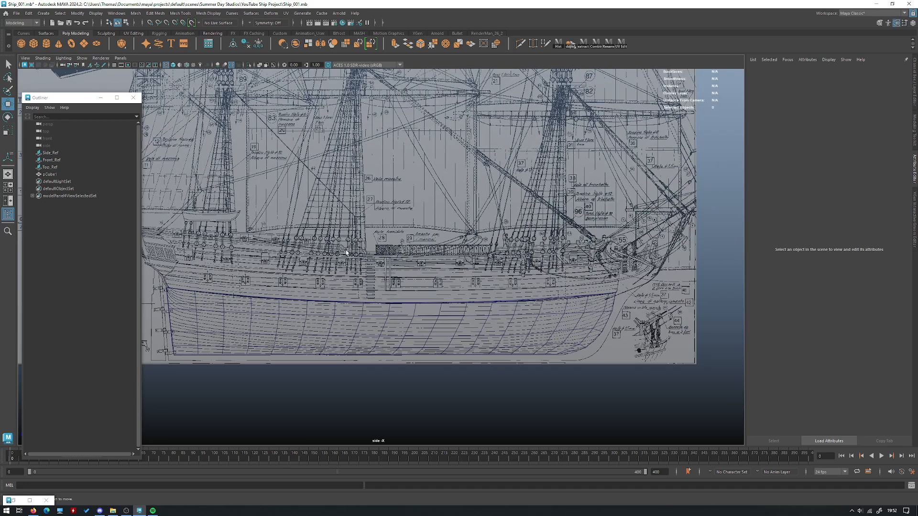
# - Return to the perspective view and examine the isolated hull's side, bow and underside
pyautogui.press('space')
pyautogui.press('space')
pyautogui.keyDown('alt'); pyautogui.moveTo(600, 225); pyautogui.dragTo(558, 226); pyautogui.keyUp('alt')
pyautogui.click(498, 268)
pyautogui.hotkey('ctrl', '1')
pyautogui.click(557, 225)
pyautogui.keyDown('alt'); pyautogui.moveTo(467, 258); pyautogui.dragTo(462, 264); pyautogui.keyUp('alt')
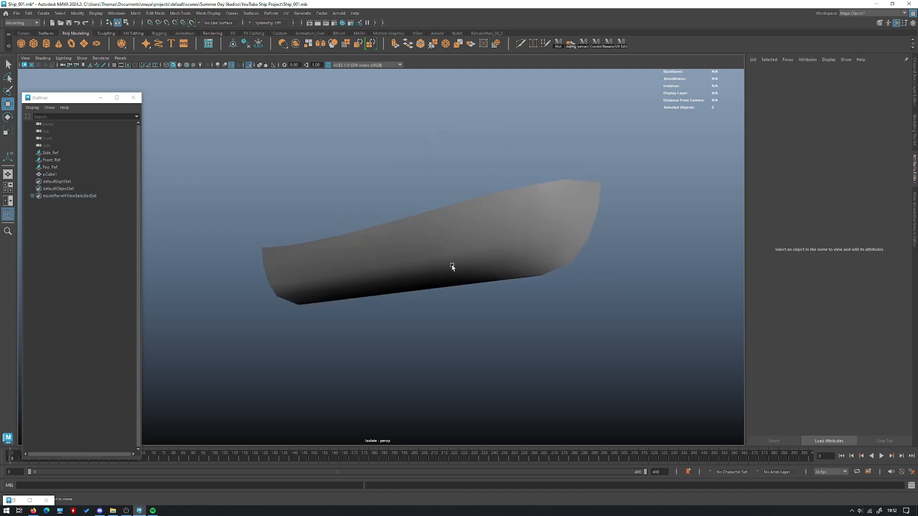
pyautogui.keyDown('alt'); pyautogui.moveTo(424, 216); pyautogui.dragTo(457, 286); pyautogui.keyUp('alt')
pyautogui.click(469, 265)
pyautogui.click(463, 283)
# - Turn off isolation for the hull to bring back the blueprint planes, and compare its shape with them from several perspective angles
pyautogui.scroll(-2, 463, 283)
pyautogui.click(481, 243)
pyautogui.hotkey('ctrl', '1')
pyautogui.click(552, 296)
pyautogui.keyDown('alt'); pyautogui.moveTo(552, 297); pyautogui.dragTo(491, 300); pyautogui.keyUp('alt')
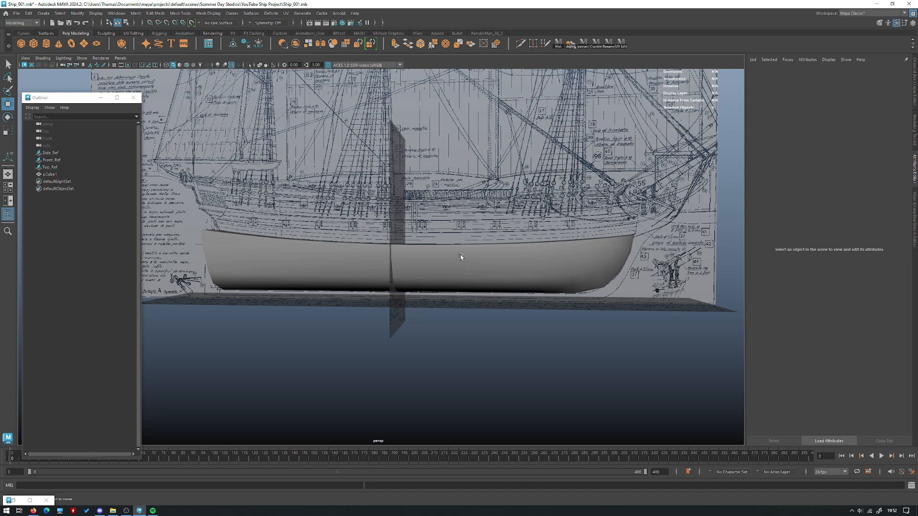
pyautogui.keyDown('alt'); pyautogui.moveTo(460, 255); pyautogui.dragTo(580, 240); pyautogui.keyUp('alt')
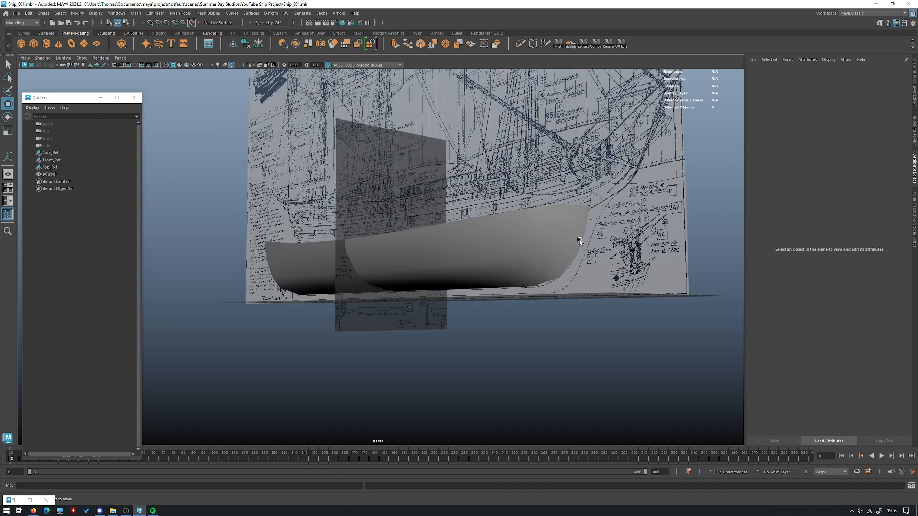
pyautogui.keyDown('alt'); pyautogui.moveTo(558, 248); pyautogui.dragTo(482, 267); pyautogui.keyUp('alt')
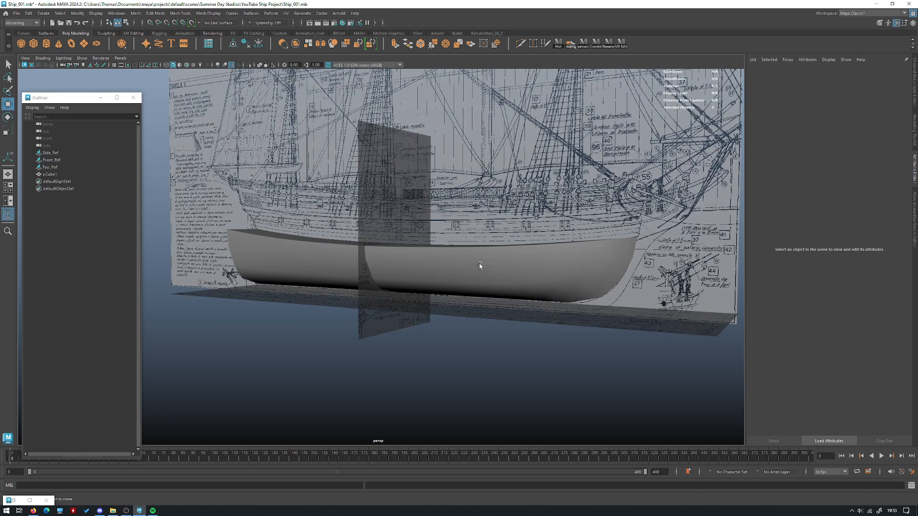